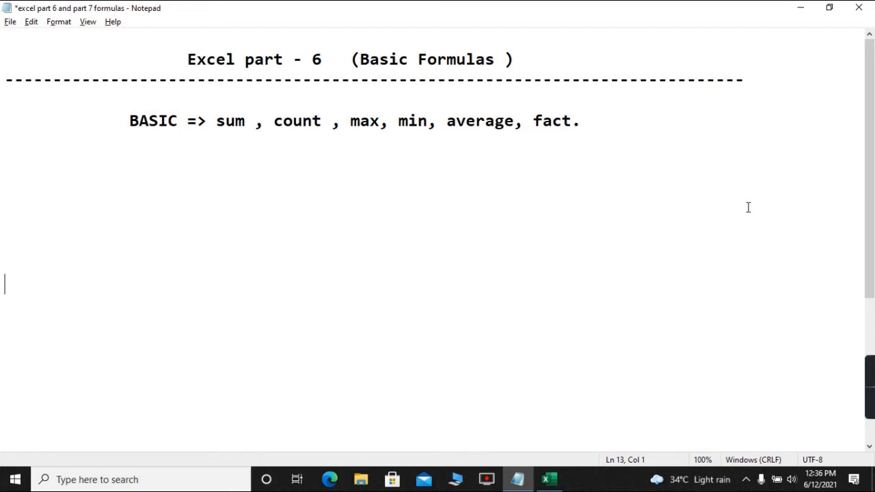
# Step: Switch to the blank Excel workbook and enter the headers DATA 1, DATA 2 and DATA3 in cells A1 to C1
pyautogui.hotkey('alt', 'Tab')
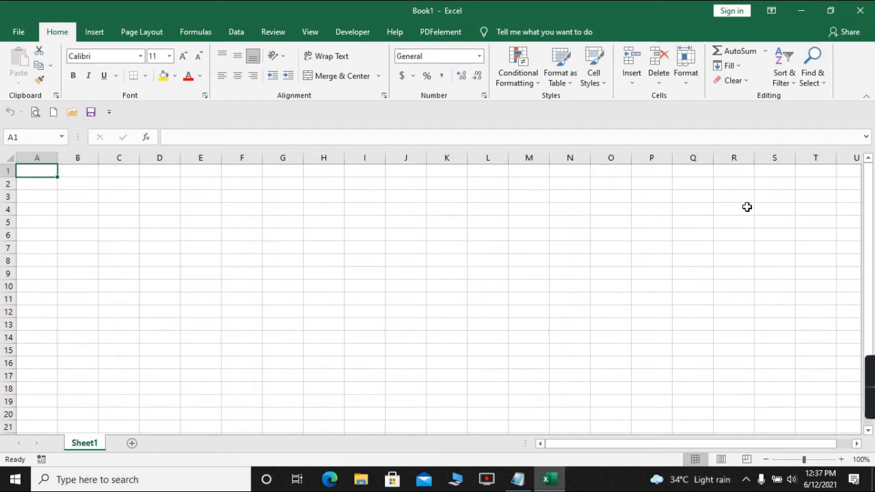
pyautogui.write('DATA 1')
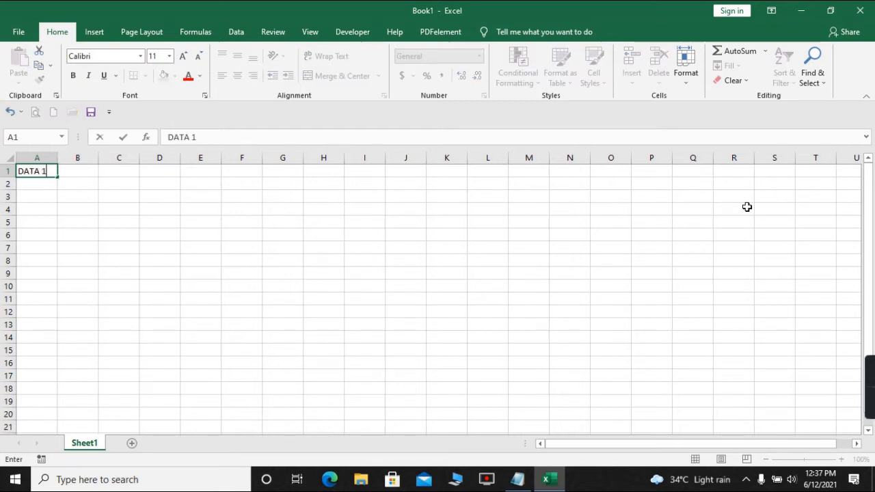
pyautogui.press('Tab')
pyautogui.write('DATA 2')
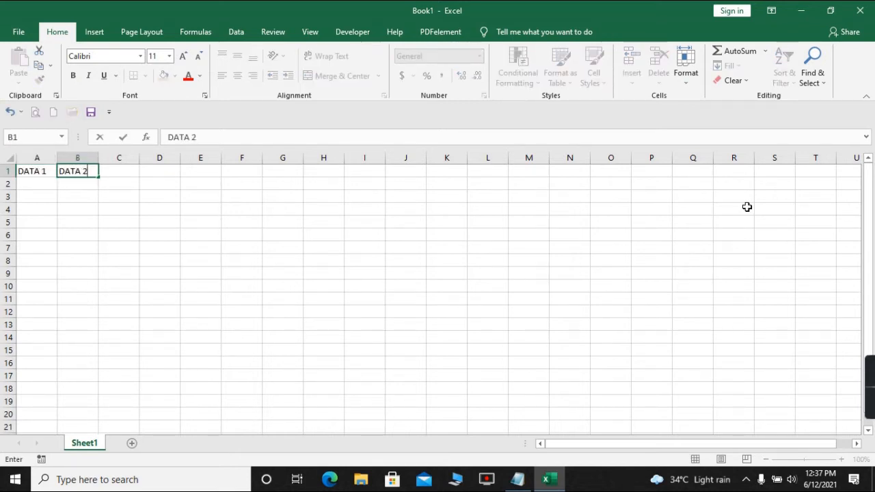
pyautogui.press('Tab')
pyautogui.write('DATA')
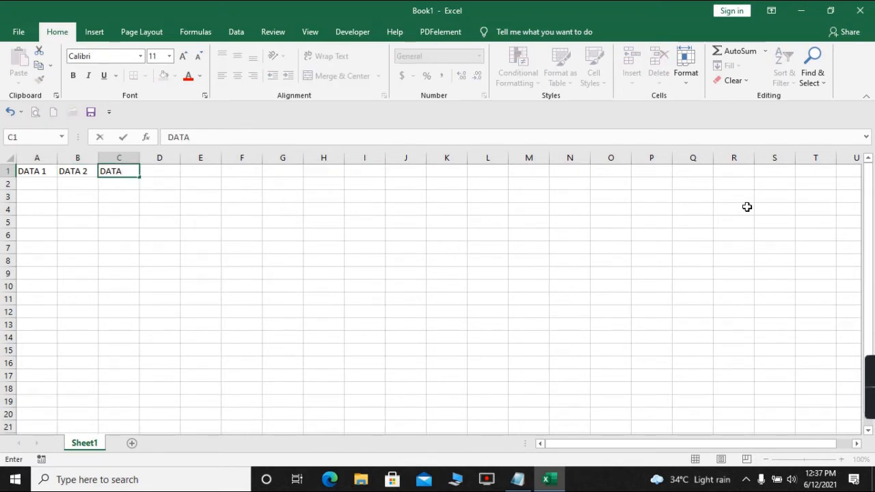
pyautogui.write('3')
pyautogui.press('Tab')
# Step: Enter the headers DATA 4 and DATA 5 in cells D1 and E1
pyautogui.write('DA')
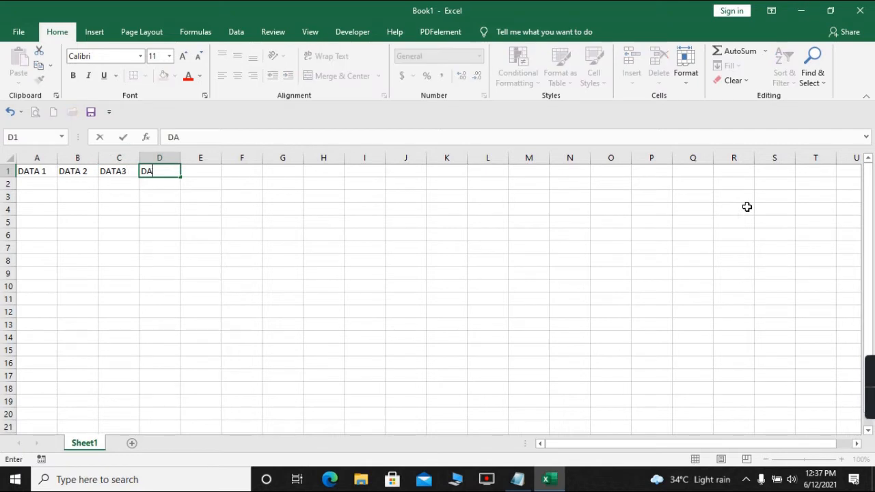
pyautogui.write('TA 4')
pyautogui.press('F2')
pyautogui.press('F2')
pyautogui.press('Tab')
pyautogui.write('DATA')
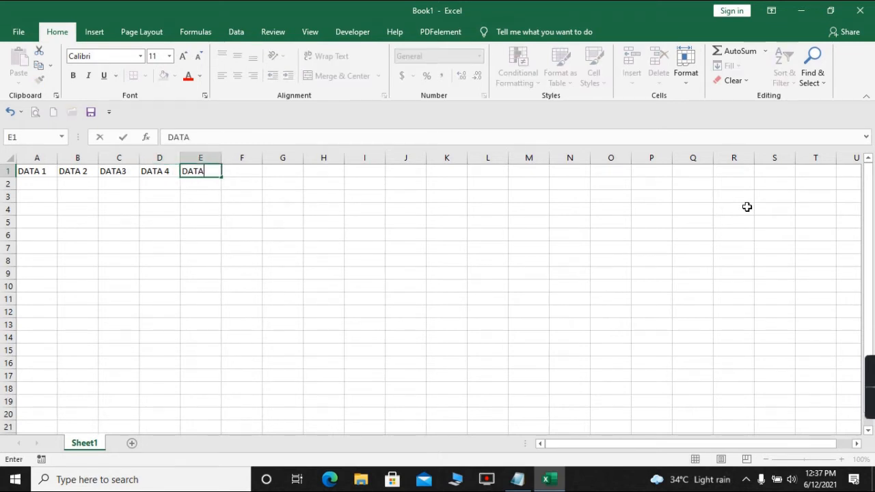
pyautogui.write(' 5')
pyautogui.press('Return')
# Step: Make the header cells A1:E1 bold
pyautogui.press('Up')
pyautogui.press('Left')
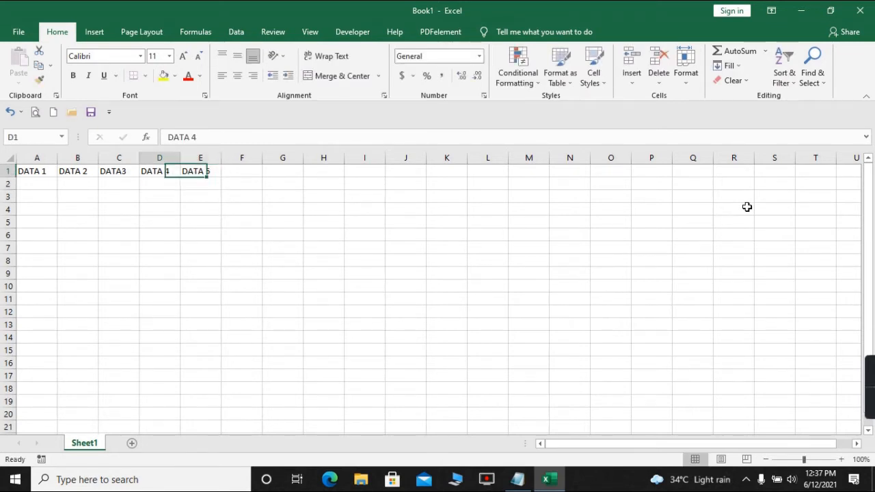
pyautogui.press('Left')
pyautogui.press('Left')
pyautogui.press('Left')
pyautogui.hotkey('shift', 'Right')
pyautogui.hotkey('shift', 'Right')
pyautogui.hotkey('shift', 'Right')
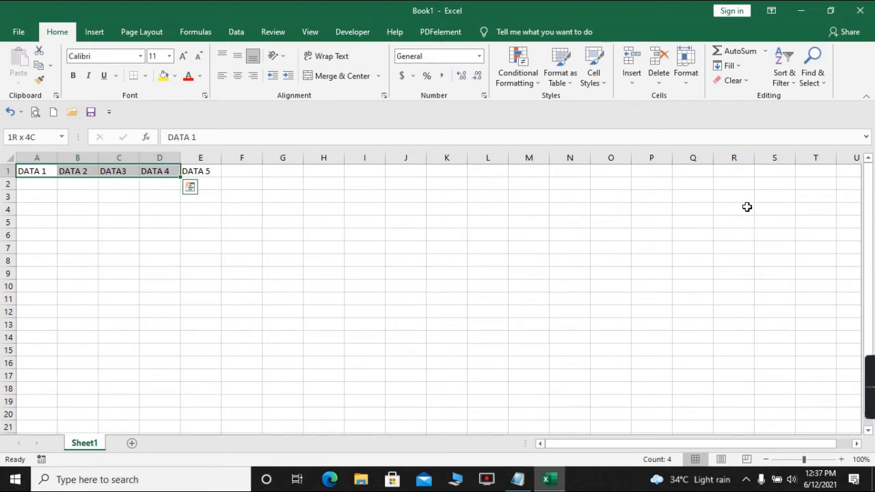
pyautogui.hotkey('shift', 'Right')
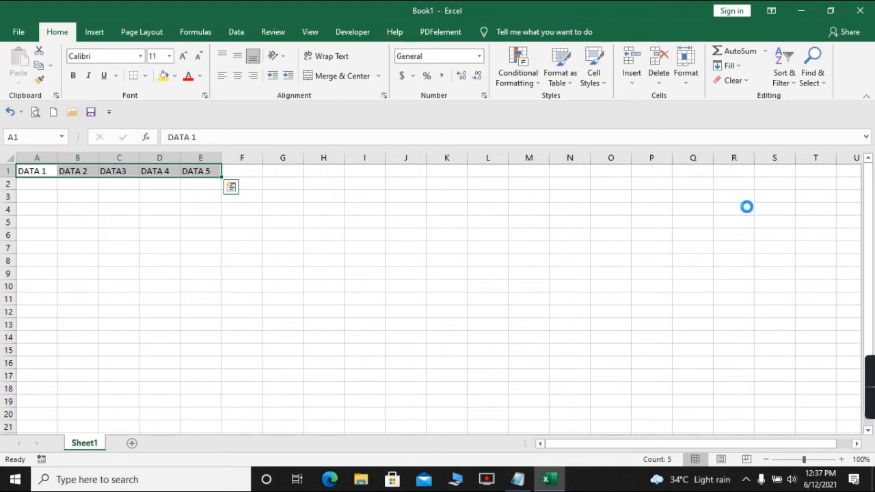
pyautogui.hotkey('ctrl', 'b')
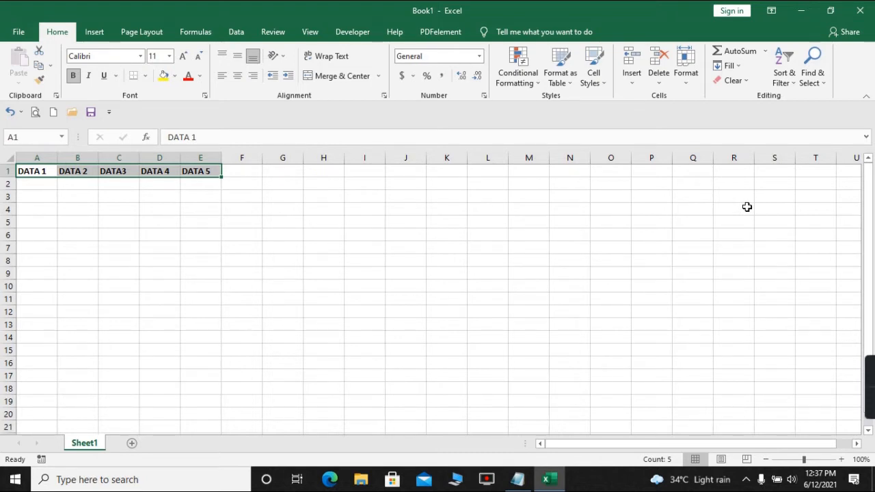
# Step: Fill the header cells A1:E1 with the standard red colour
pyautogui.press('alt')
pyautogui.press('h')
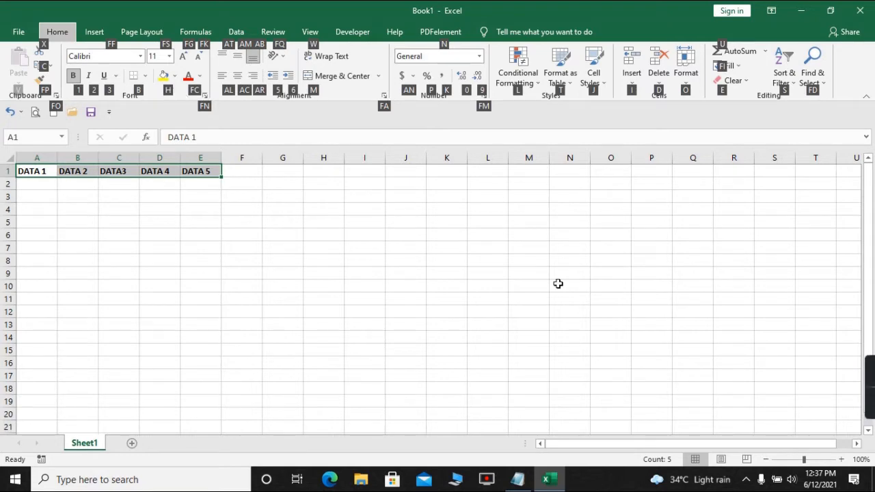
pyautogui.press('h')
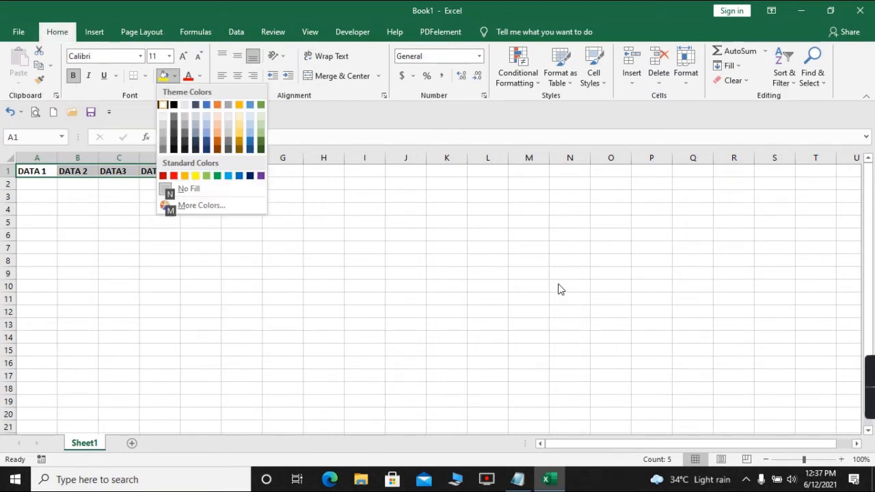
pyautogui.press('Down')
pyautogui.press('Down')
pyautogui.press('Down')
pyautogui.press('Down')
pyautogui.press('Down')
pyautogui.press('Down')
pyautogui.press('Right')
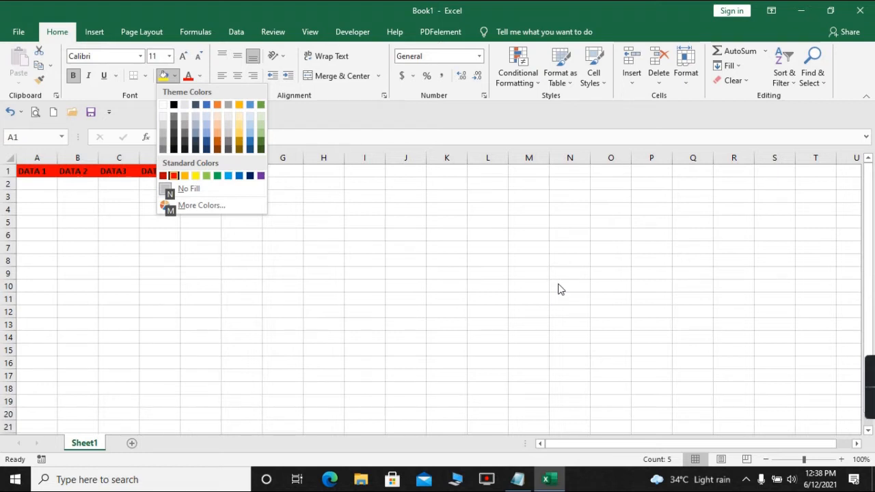
pyautogui.press('Return')
pyautogui.press('Down')
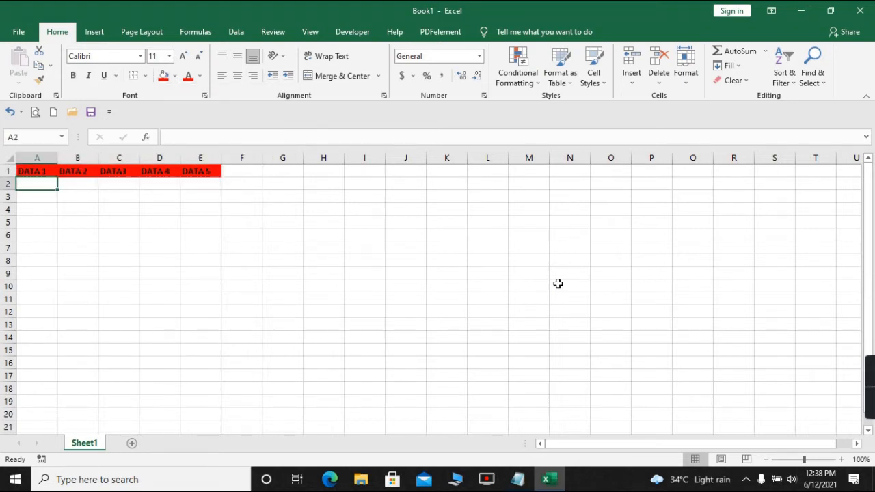
# Step: Change the font colour of the headers in A1:E1 to yellow
pyautogui.press('Up')
pyautogui.hotkey('shift', 'Right')
pyautogui.hotkey('shift', 'Right')
pyautogui.hotkey('shift', 'Right')
pyautogui.hotkey('shift', 'Right')
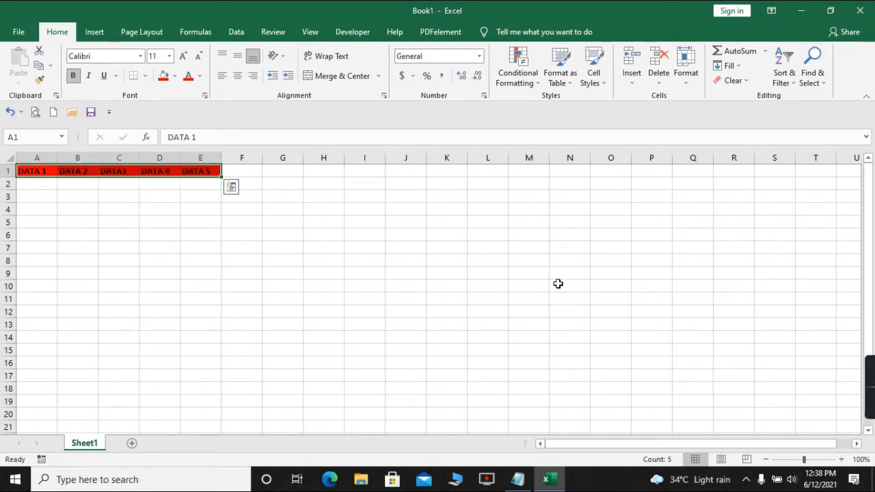
pyautogui.press('alt')
pyautogui.press('h')
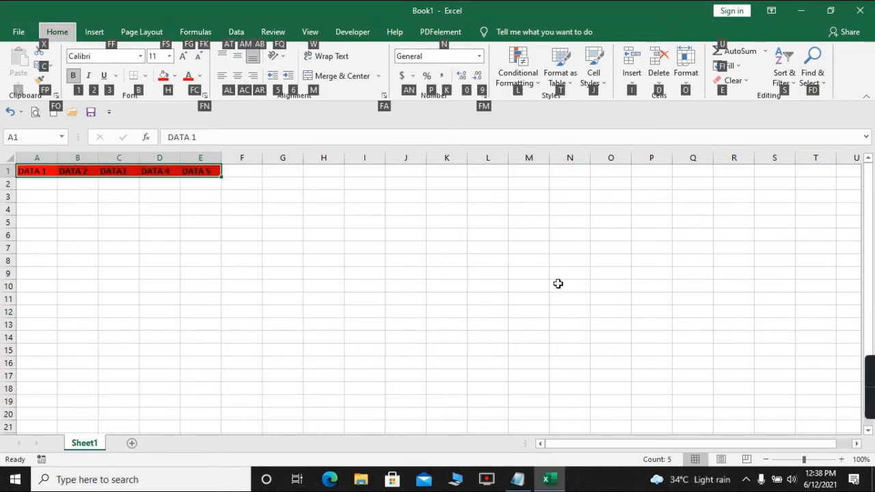
pyautogui.press('f')
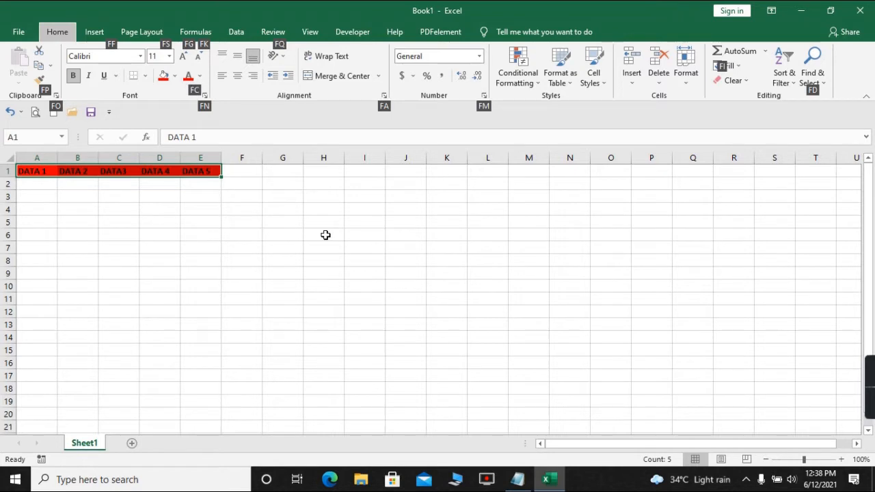
pyautogui.press('c')
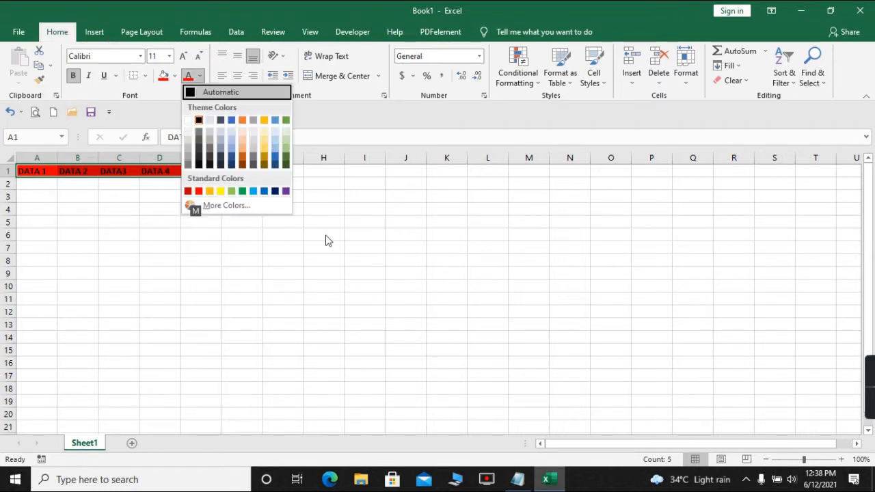
pyautogui.press('Down')
pyautogui.press('Down')
pyautogui.press('Down')
pyautogui.press('Down')
pyautogui.press('Down')
pyautogui.press('Down')
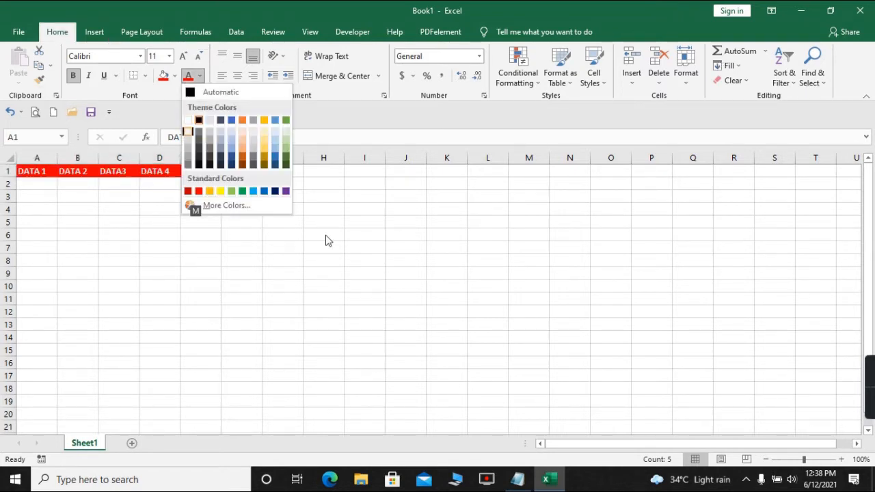
pyautogui.press('Down')
pyautogui.press('Down')
pyautogui.press('Down')
pyautogui.press('Down')
pyautogui.press('Down')
pyautogui.press('Down')
pyautogui.press('Down')
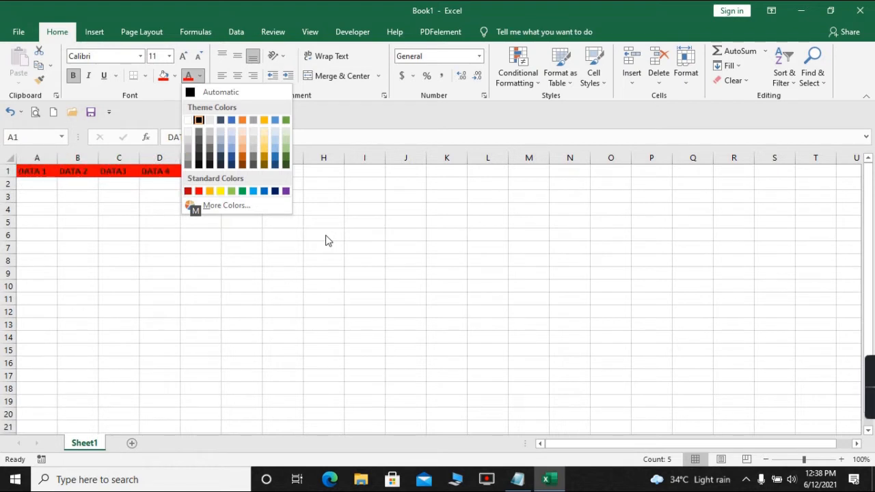
pyautogui.press('Down')
pyautogui.press('Down')
pyautogui.press('Down')
pyautogui.press('Down')
pyautogui.press('Down')
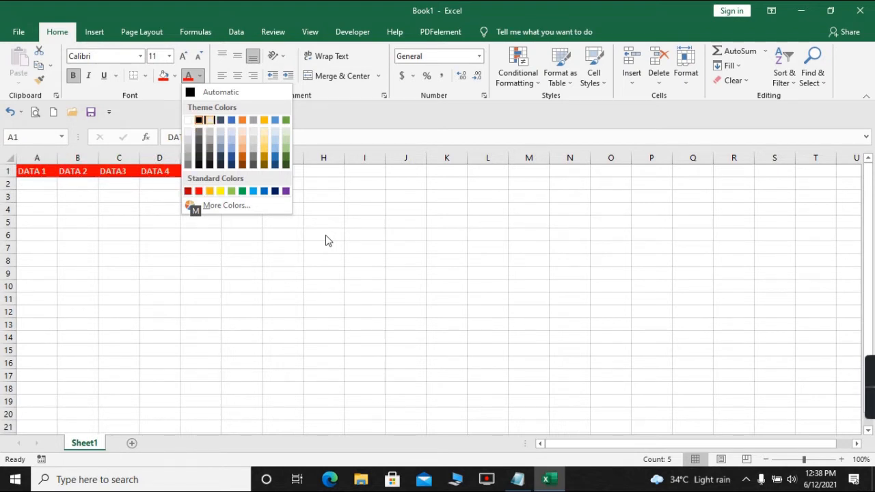
pyautogui.press('Down')
pyautogui.press('Down')
pyautogui.press('Right')
pyautogui.press('Return')
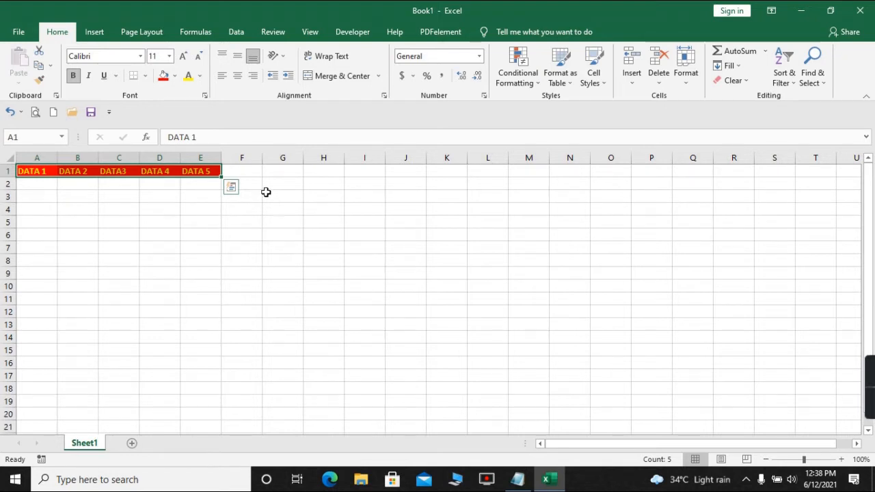
# Step: Increase the font size of the headers in A1:E1 stepwise to 16
pyautogui.click(183, 57)
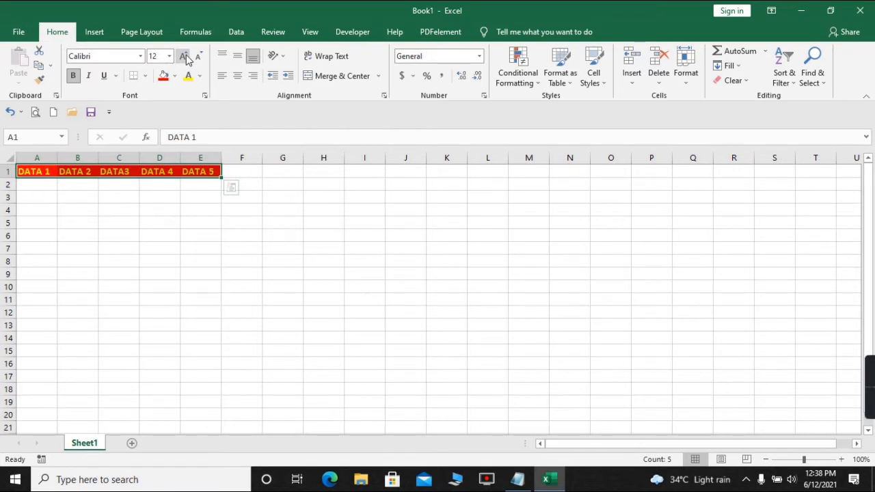
pyautogui.click(185, 56)
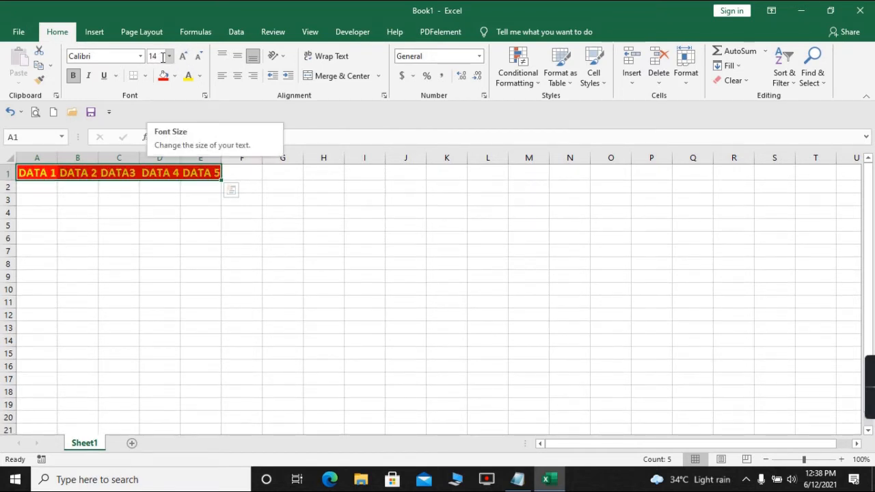
pyautogui.click(183, 57)
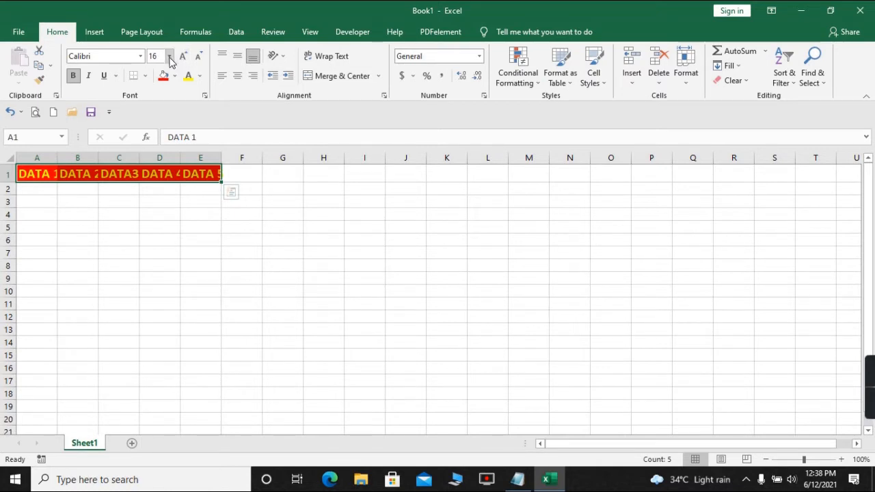
# Step: Set the font size of the headers in A1:E1 to 13
pyautogui.click(169, 57)
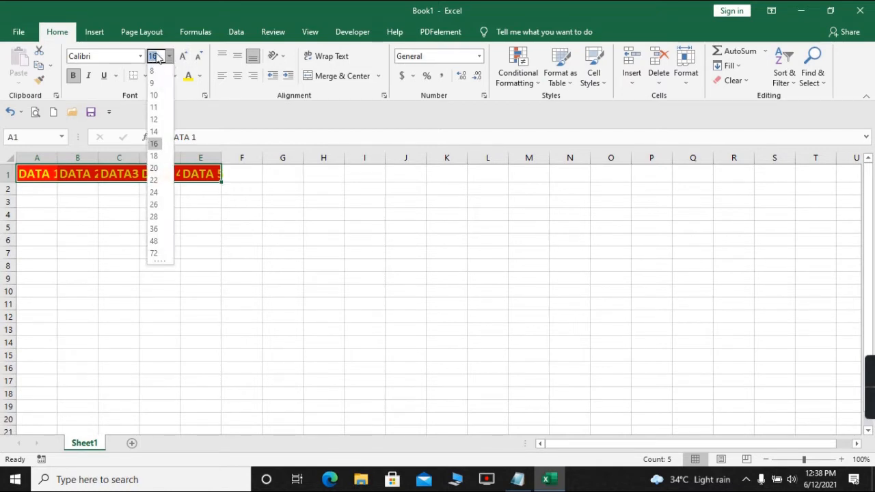
pyautogui.click(158, 58)
pyautogui.press('BackSpace')
pyautogui.press('BackSpace')
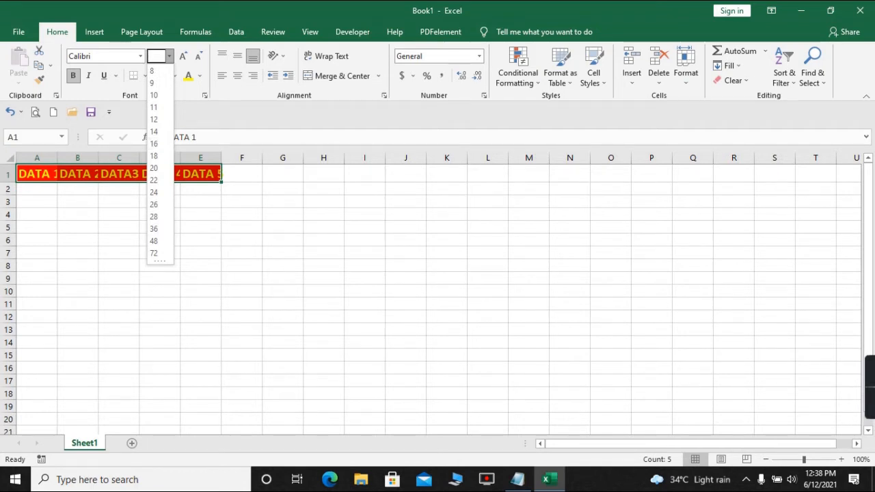
pyautogui.write('13')
pyautogui.press('Return')
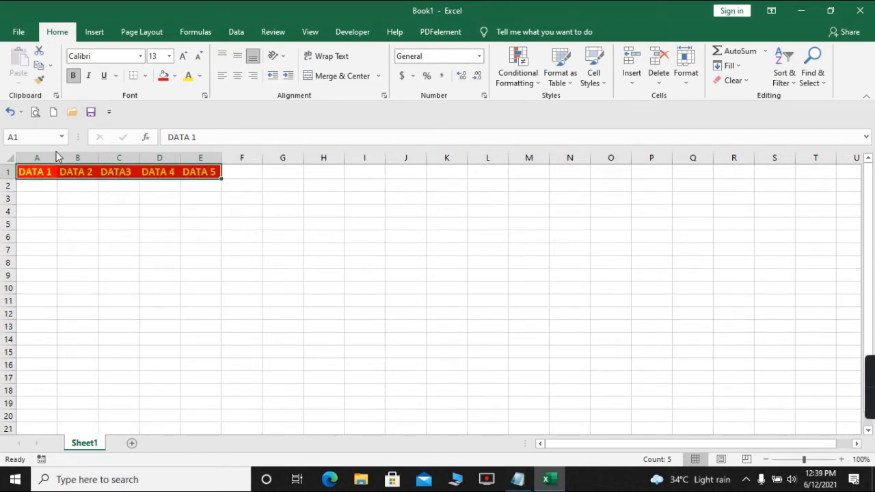
# Step: Widen columns A to E one by one so the headers have more room
pyautogui.moveTo(57, 156); pyautogui.dragTo(318, 161)
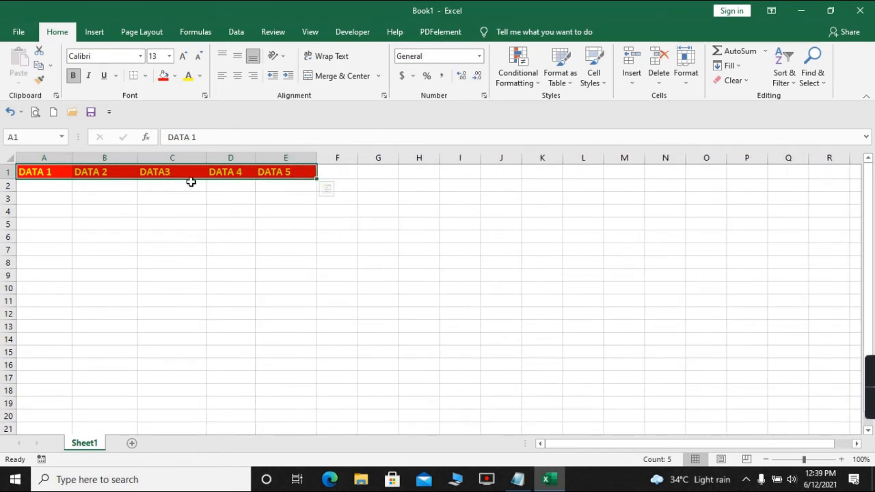
pyautogui.click(242, 182)
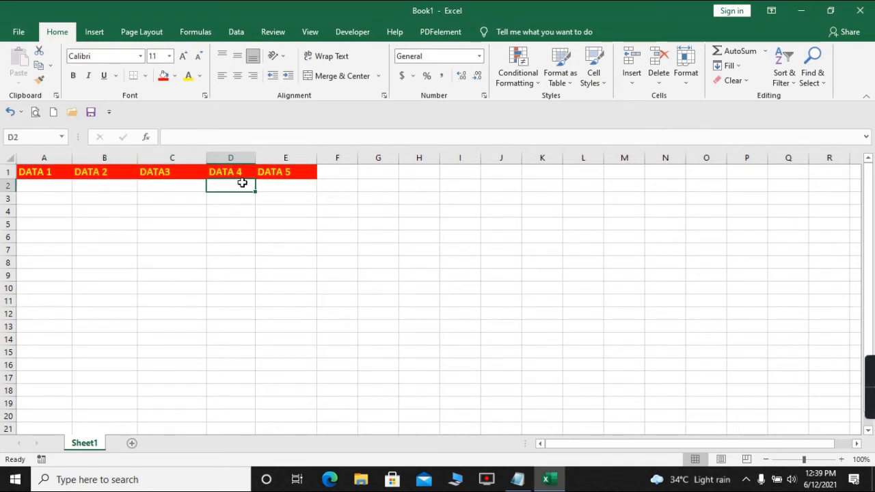
pyautogui.click(280, 188)
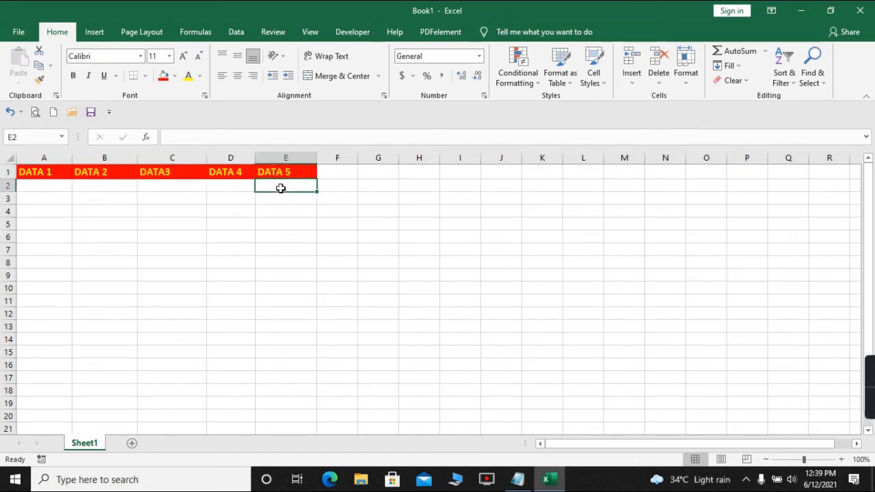
# Step: Resize all columns of the sheet together to one equal, roomier width, and select cell A2
pyautogui.click(10, 159)
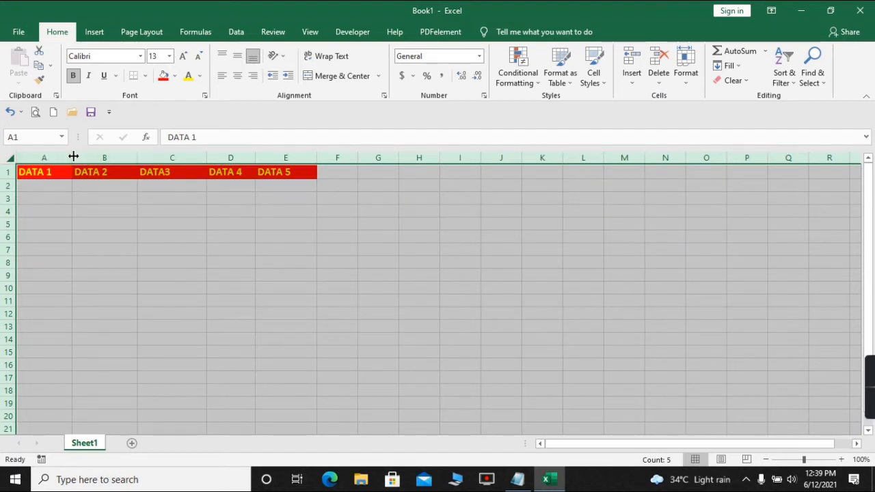
pyautogui.moveTo(73, 156); pyautogui.dragTo(68, 157)
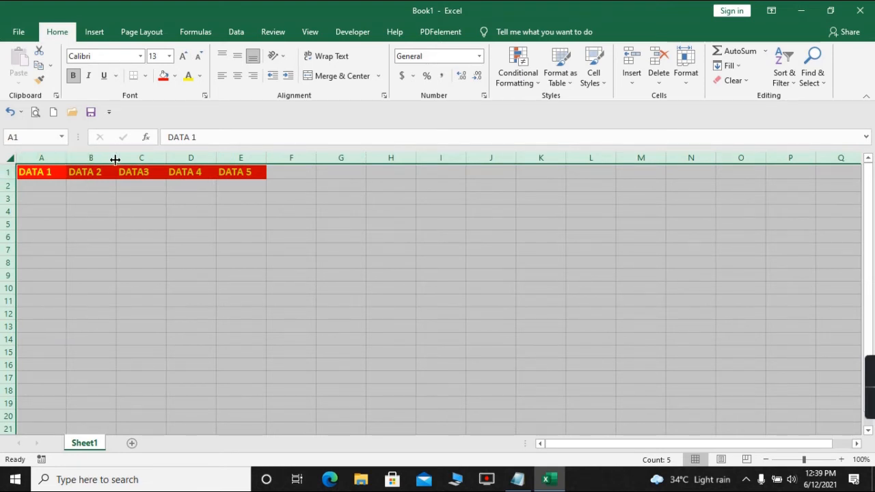
pyautogui.moveTo(116, 159); pyautogui.dragTo(132, 158)
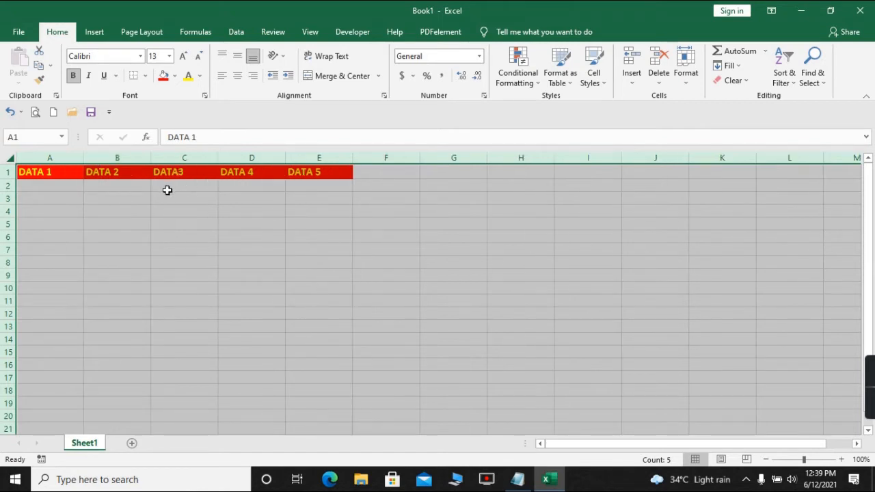
pyautogui.click(75, 190)
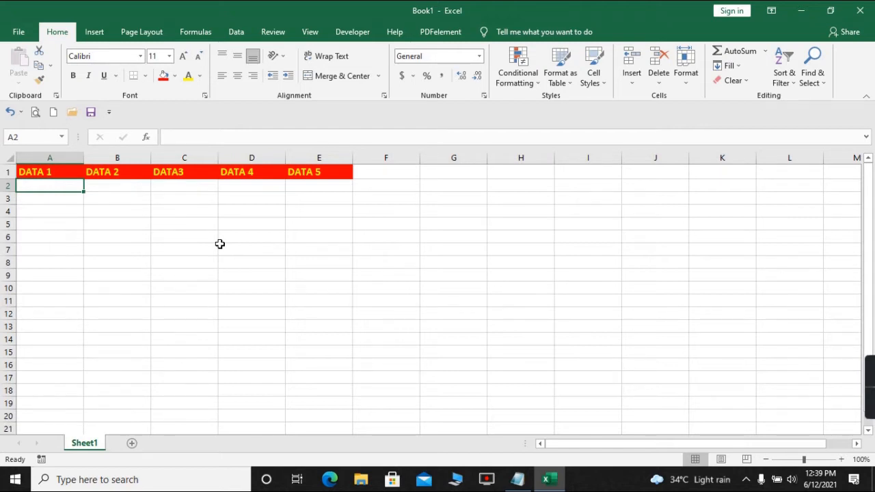
# Step: Enter the formula =RANDBETWEEN(80,1200) in cell A2 and reselect that cell
pyautogui.write('=')
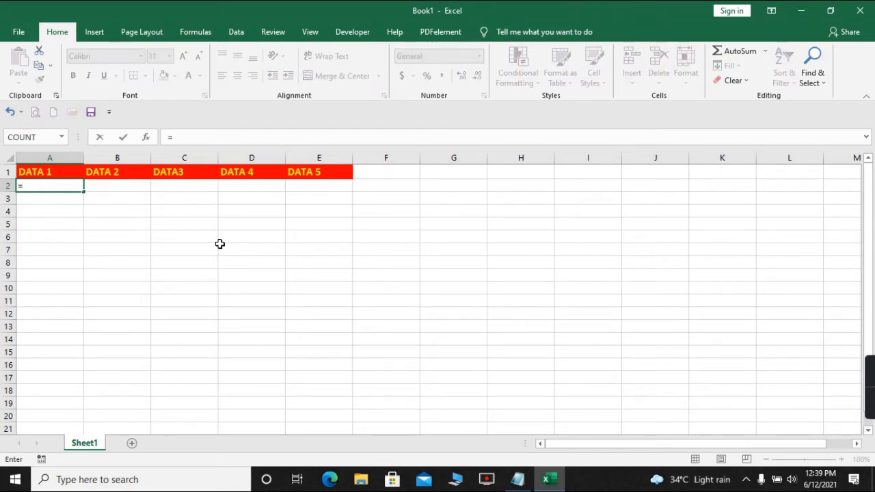
pyautogui.write('RANDBE')
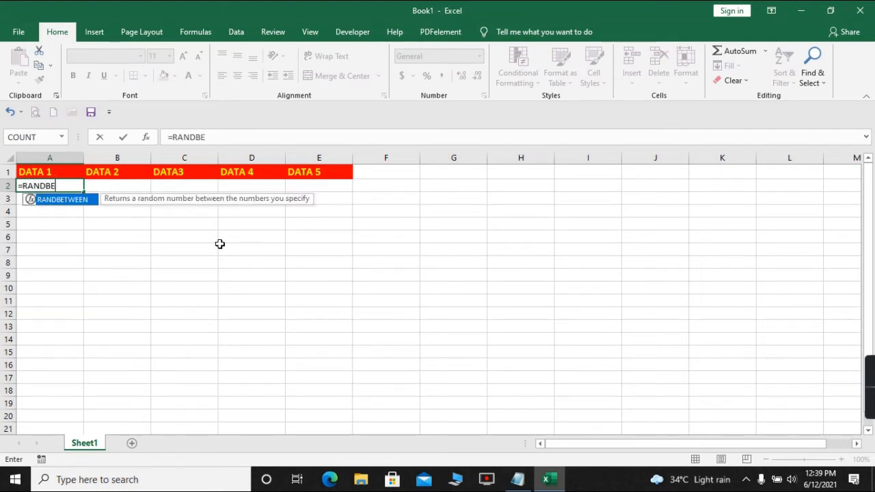
pyautogui.write('TWEEN(')
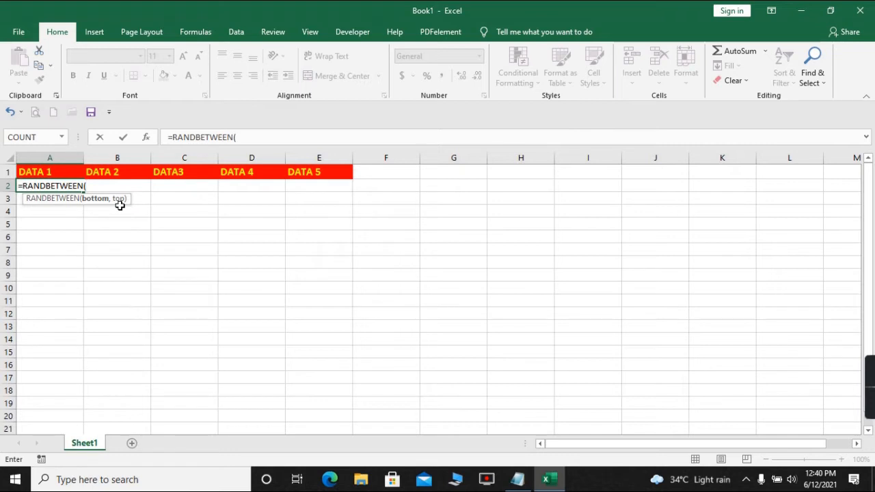
pyautogui.write('80,1200')
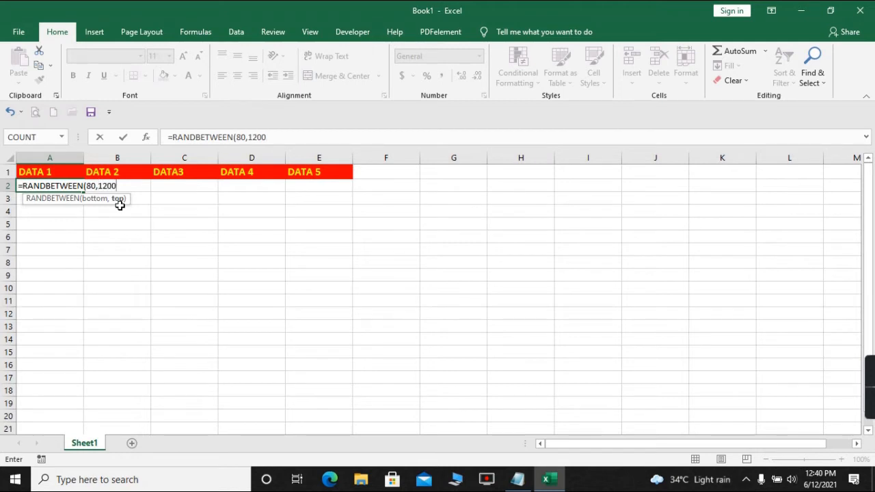
pyautogui.write(')')
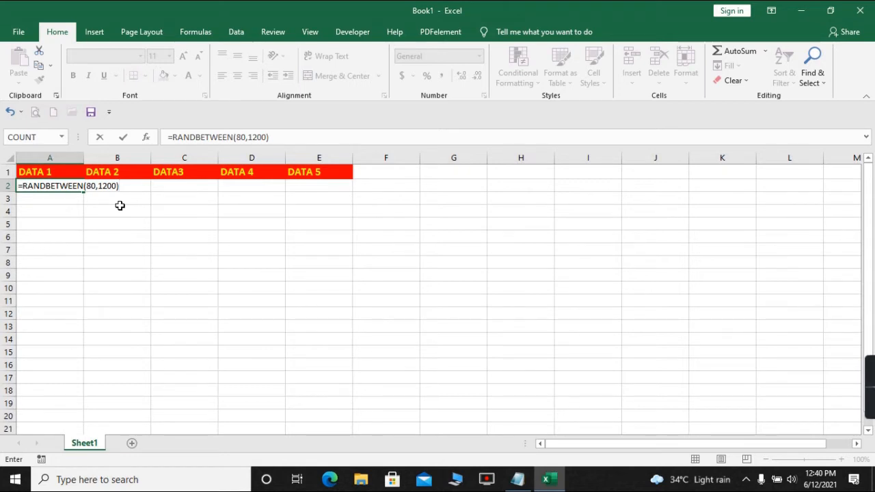
pyautogui.press('Return')
pyautogui.press('Up')
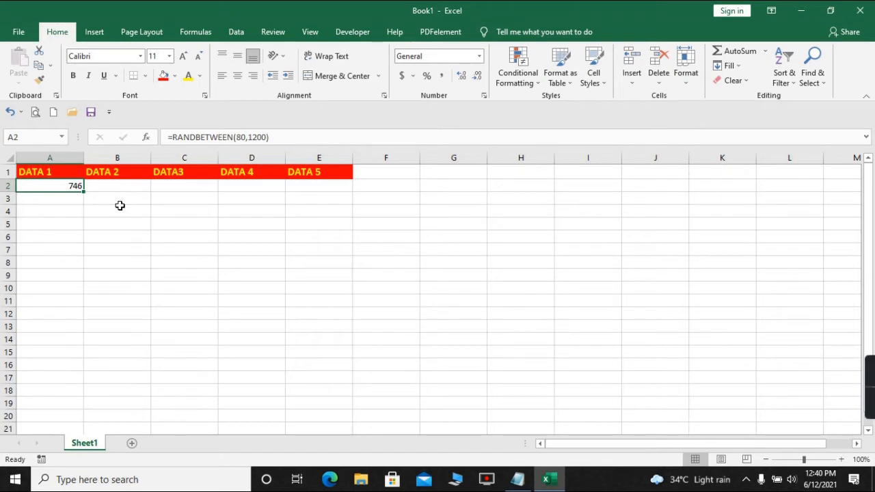
# Step: Copy the random-number formula from A2 into the whole range A2:E17
pyautogui.hotkey('ctrl', 'c')
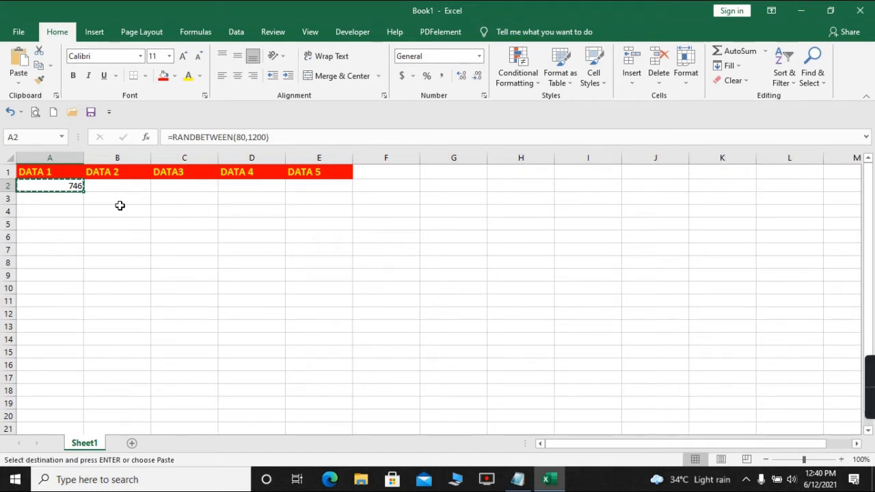
pyautogui.hotkey('shift', 'Right')
pyautogui.hotkey('shift', 'Right')
pyautogui.hotkey('shift', 'Right')
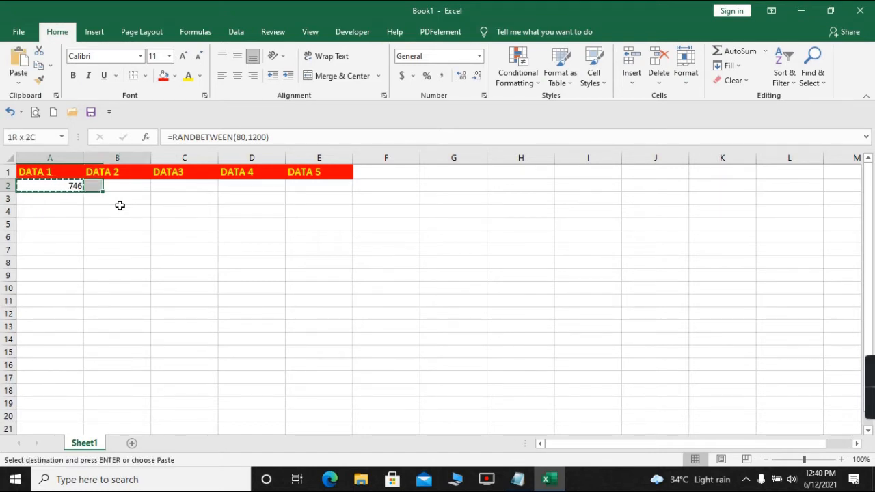
pyautogui.hotkey('shift', 'Right')
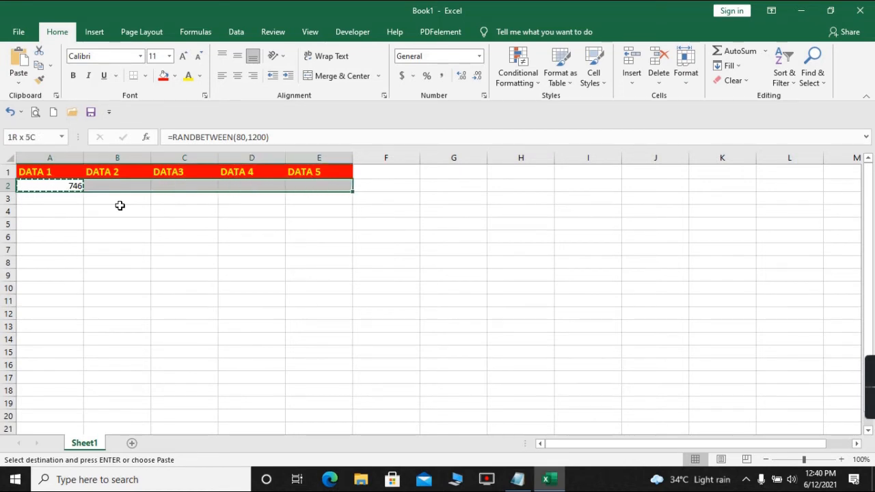
pyautogui.hotkey('shift', 'Down')
pyautogui.hotkey('shift', 'Down')
pyautogui.hotkey('shift', 'Down')
pyautogui.hotkey('shift', 'Down')
pyautogui.hotkey('shift', 'Down')
pyautogui.hotkey('shift', 'Down')
pyautogui.hotkey('shift', 'Down')
pyautogui.hotkey('shift', 'Down')
pyautogui.hotkey('shift', 'Down')
pyautogui.hotkey('shift', 'Down')
pyautogui.hotkey('shift', 'Down')
pyautogui.hotkey('shift', 'Down')
pyautogui.hotkey('shift', 'Down')
pyautogui.hotkey('shift', 'Down')
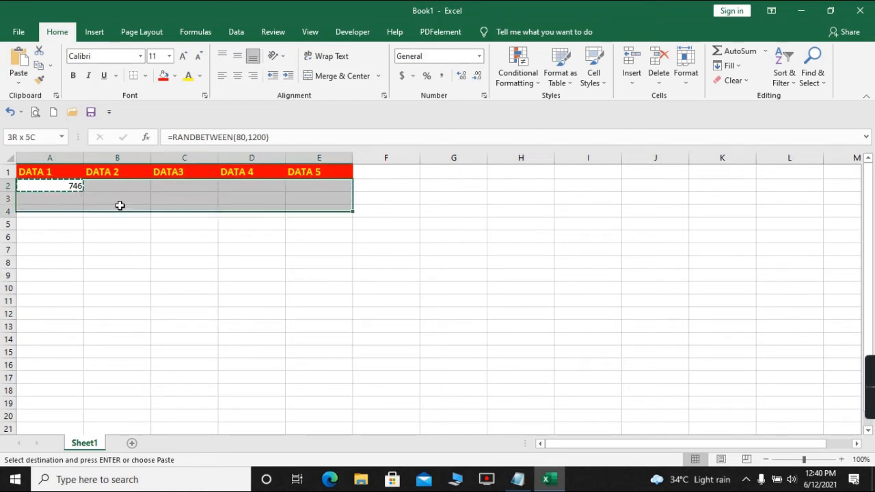
pyautogui.hotkey('shift', 'Down')
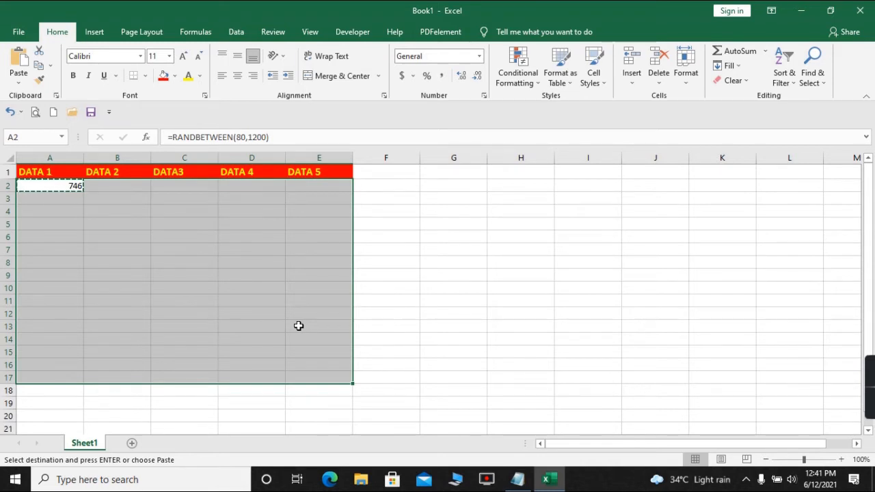
pyautogui.hotkey('ctrl', 'v')
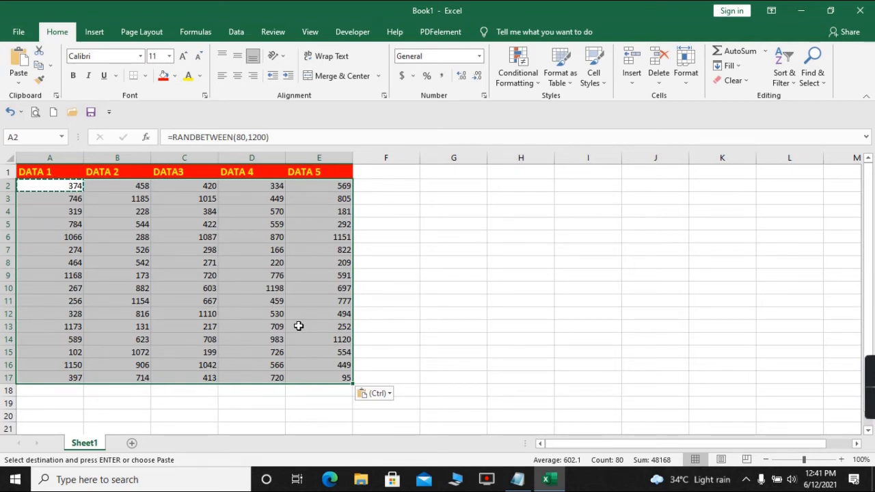
# Step: Cancel the active copy selection around A2 and select the empty cell G3 beside the table
pyautogui.press('Down')
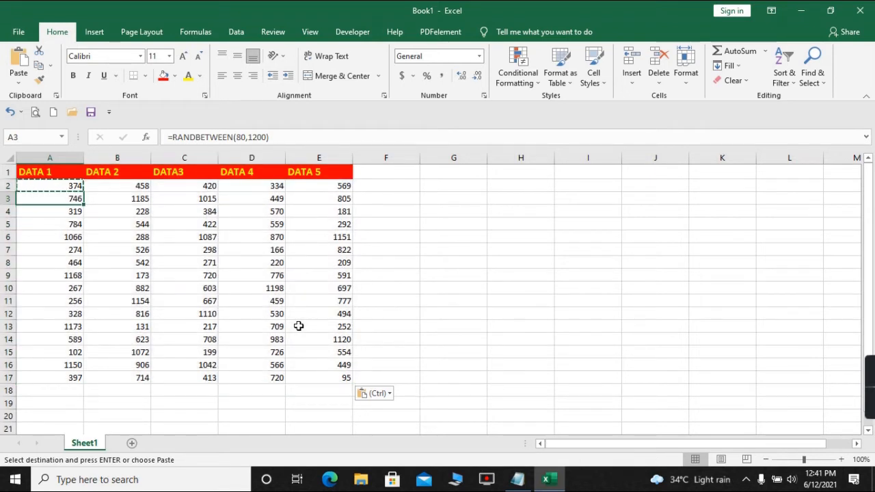
pyautogui.press('Up')
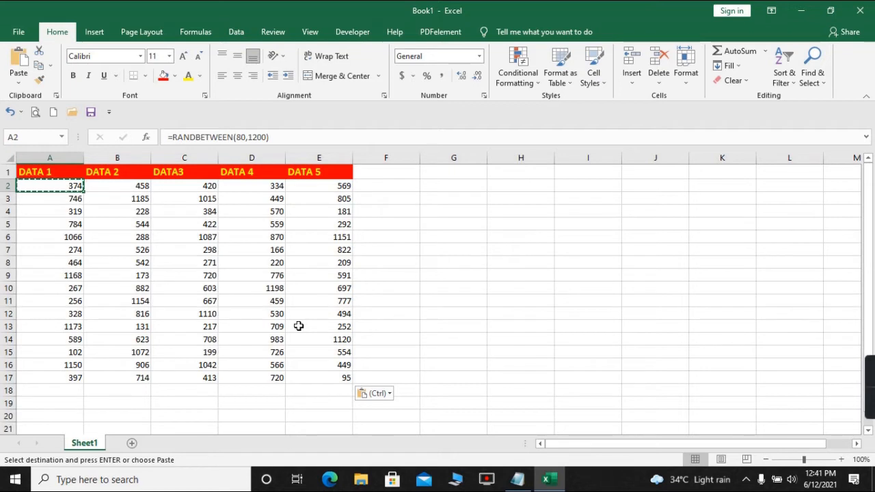
pyautogui.press('Escape')
pyautogui.press('Down')
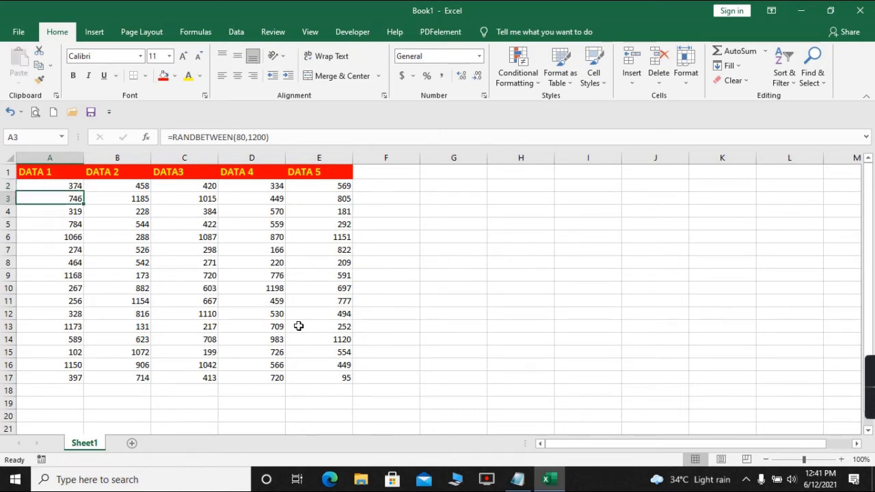
pyautogui.press('Right')
pyautogui.press('Right')
pyautogui.press('Right')
pyautogui.press('Right')
pyautogui.press('Right')
pyautogui.press('Right')
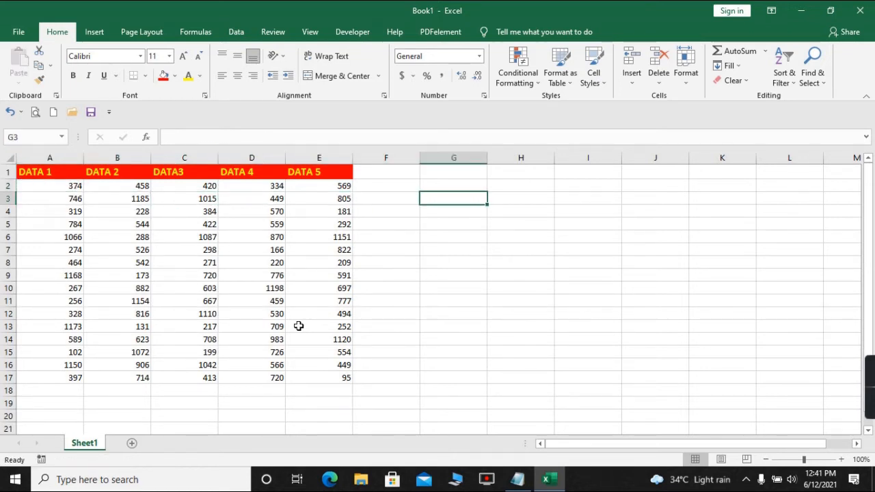
# Step: Add a new worksheet and enter 452 in its cell J10
pyautogui.click(131, 448)
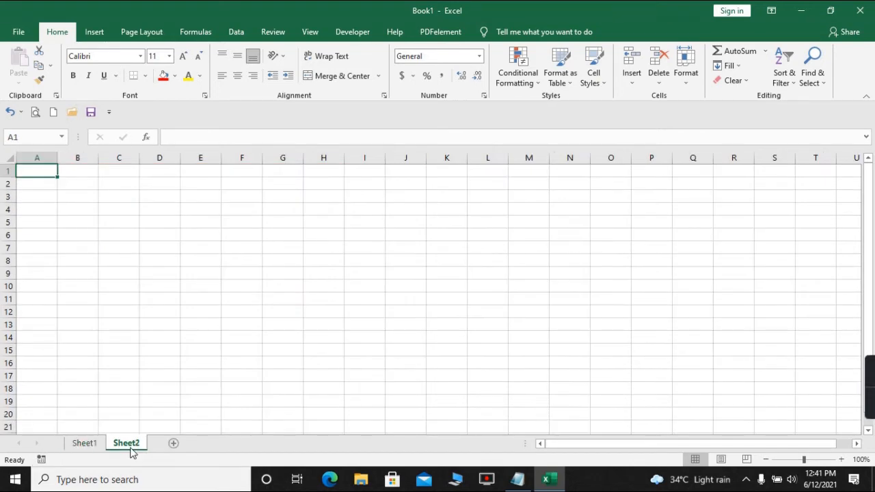
pyautogui.click(93, 445)
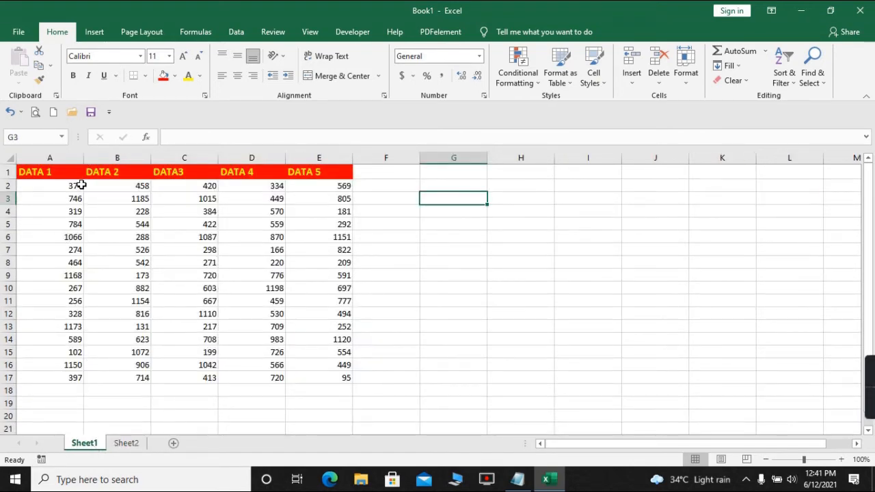
pyautogui.click(125, 444)
pyautogui.click(387, 286)
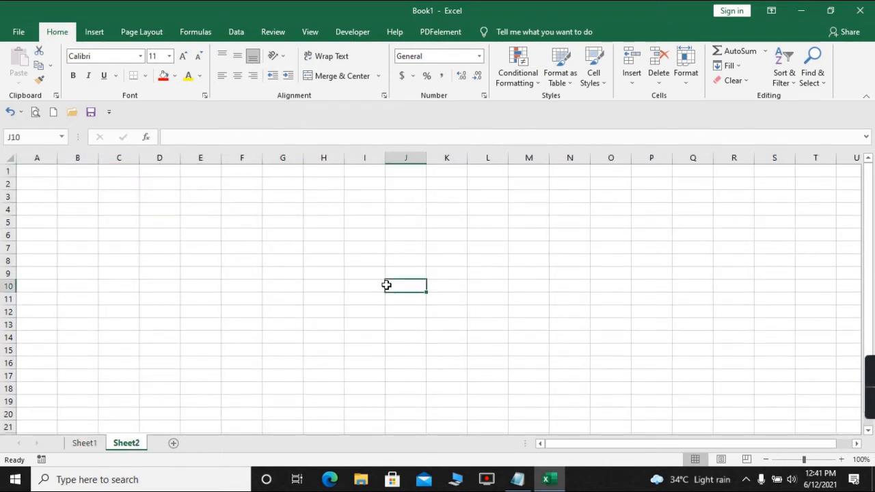
pyautogui.write('452')
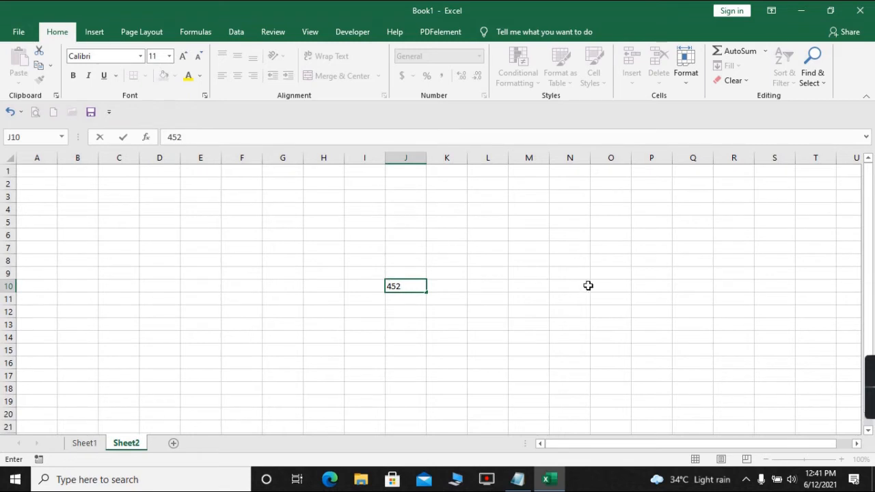
pyautogui.press('Return')
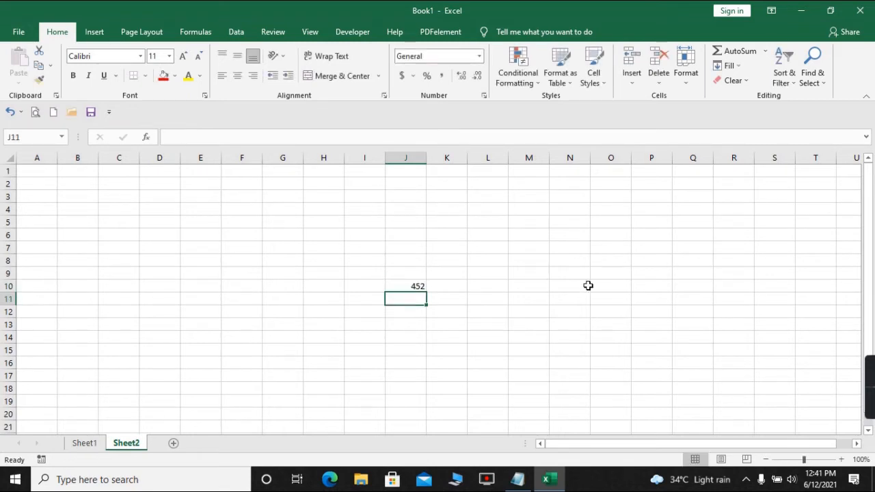
# Step: Return to Sheet1 and copy the random-number range A2:E17, leaving out the headers
pyautogui.click(84, 443)
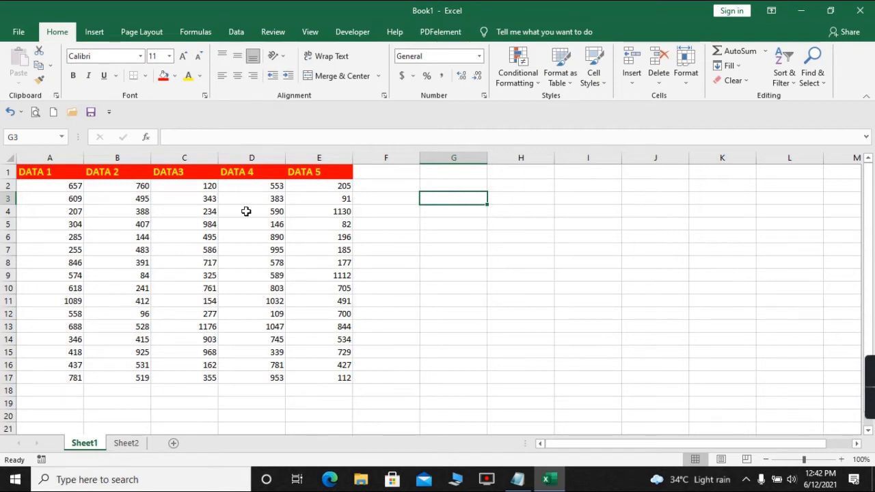
pyautogui.press('Left')
pyautogui.press('Left')
pyautogui.press('Left')
pyautogui.press('Up')
pyautogui.press('Up')
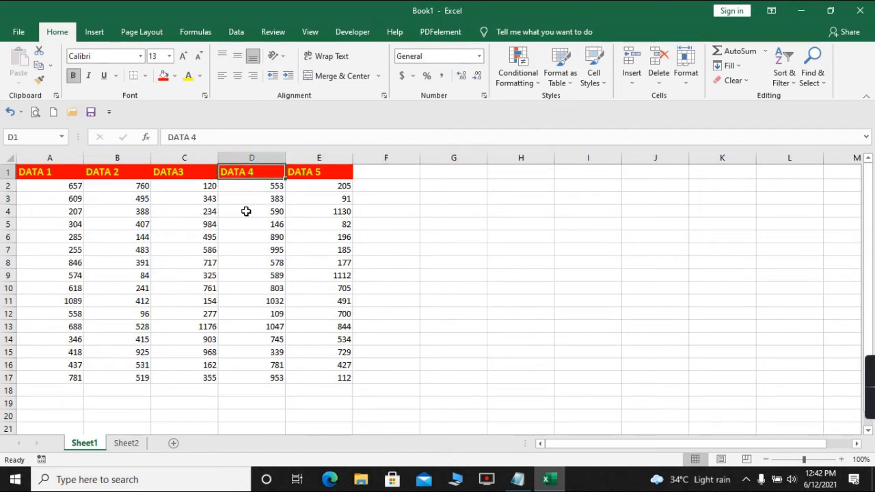
pyautogui.press('Left')
pyautogui.press('Left')
pyautogui.press('Left')
pyautogui.press('Down')
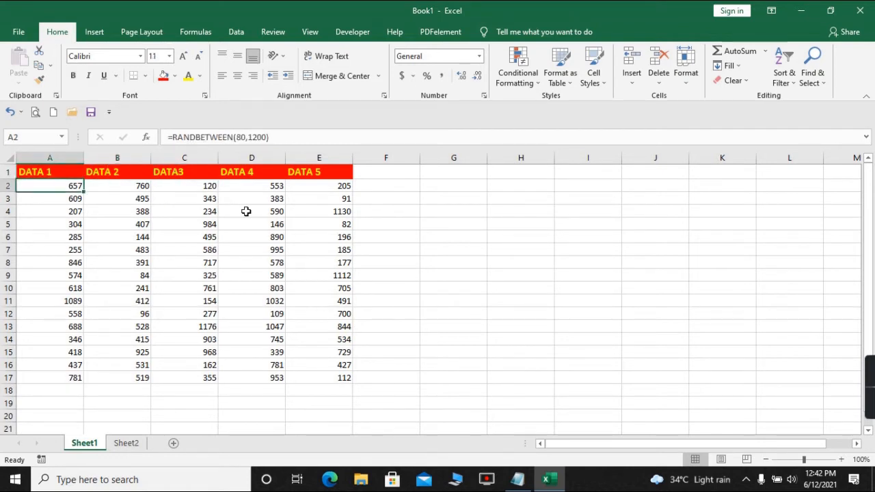
pyautogui.hotkey('shift', 'Right')
pyautogui.hotkey('shift', 'Right')
pyautogui.hotkey('shift', 'Right')
pyautogui.hotkey('shift', 'Right')
pyautogui.hotkey('shift', 'Right')
pyautogui.hotkey('shift', 'Left')
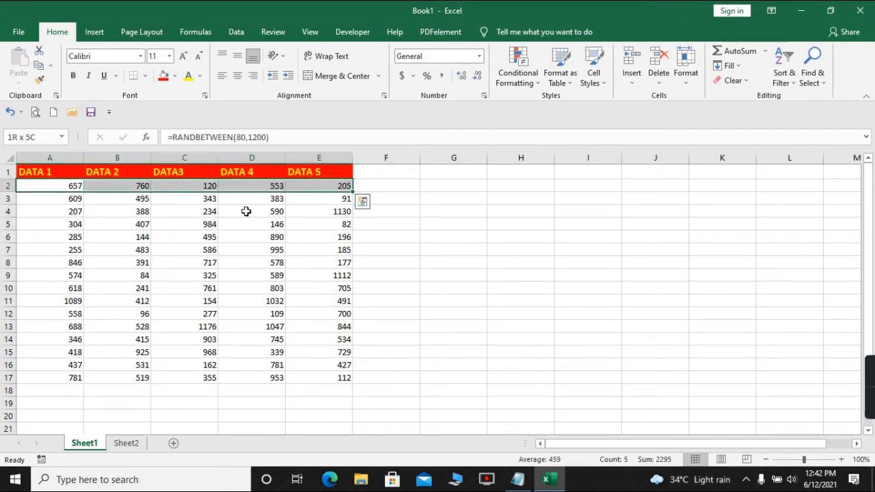
pyautogui.hotkey('shift', 'Down')
pyautogui.hotkey('shift', 'Down')
pyautogui.hotkey('shift', 'Down')
pyautogui.hotkey('shift', 'Down')
pyautogui.hotkey('shift', 'Down')
pyautogui.hotkey('shift', 'Down')
pyautogui.hotkey('shift', 'Down')
pyautogui.hotkey('shift', 'Down')
pyautogui.hotkey('shift', 'Down')
pyautogui.hotkey('shift', 'Down')
pyautogui.hotkey('shift', 'Down')
pyautogui.hotkey('shift', 'Down')
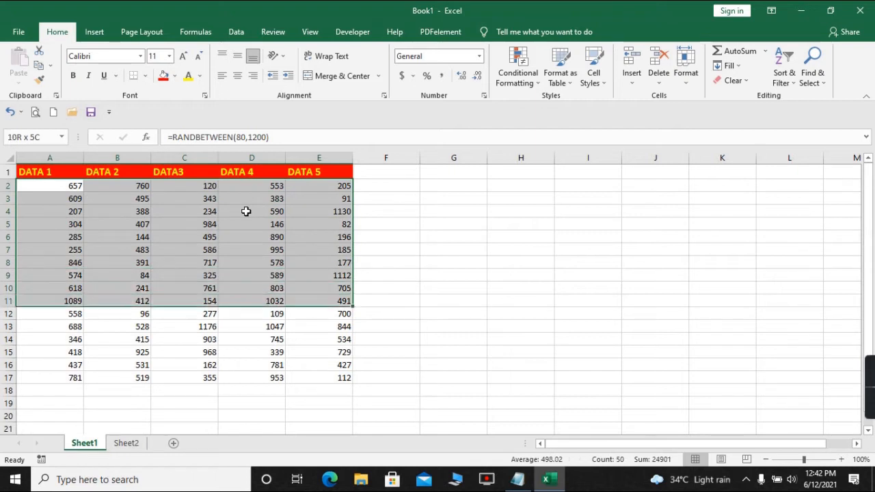
pyautogui.hotkey('shift', 'Down')
pyautogui.hotkey('shift', 'Down')
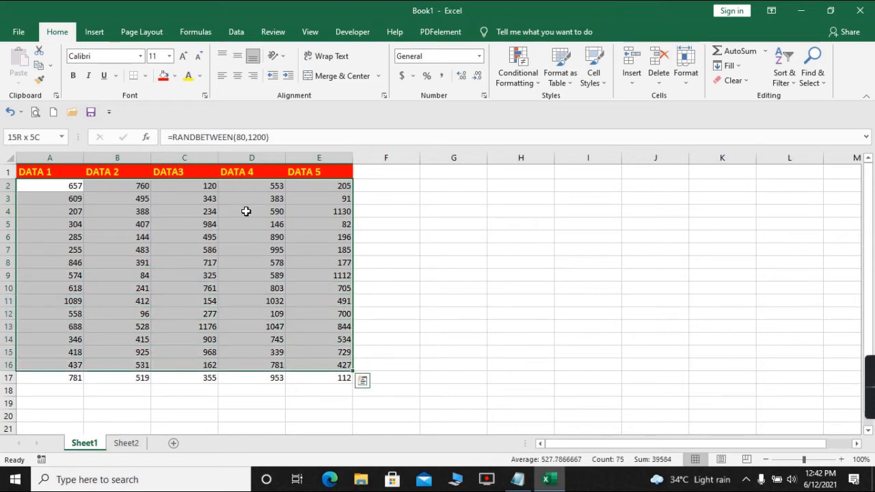
pyautogui.hotkey('shift', 'Down')
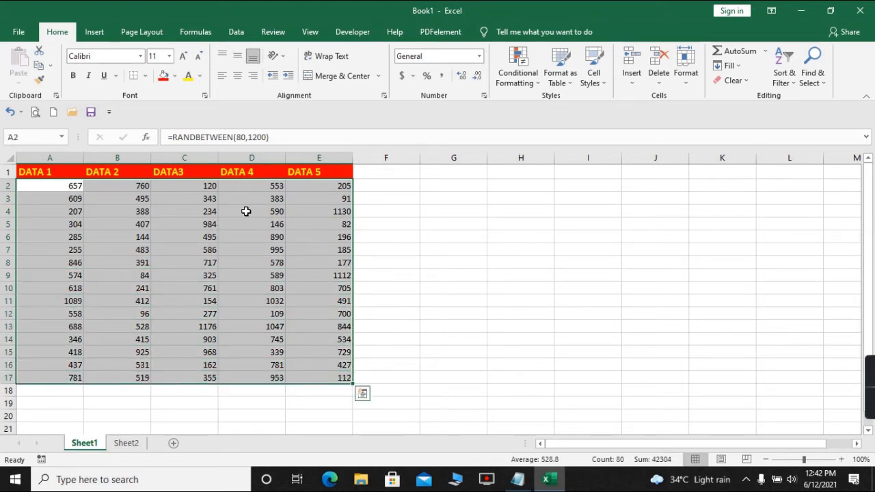
pyautogui.hotkey('ctrl', 'c')
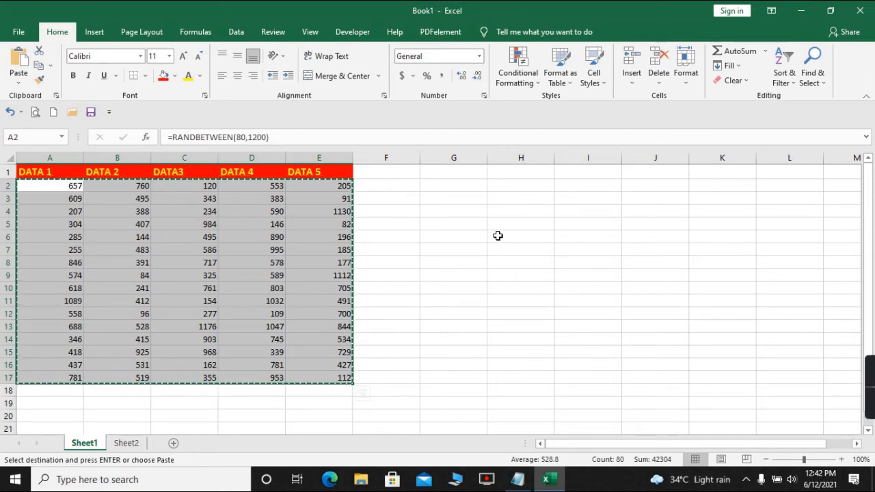
# Step: Paste the copied range over itself as values only, and select the empty cell G3
pyautogui.press('alt')
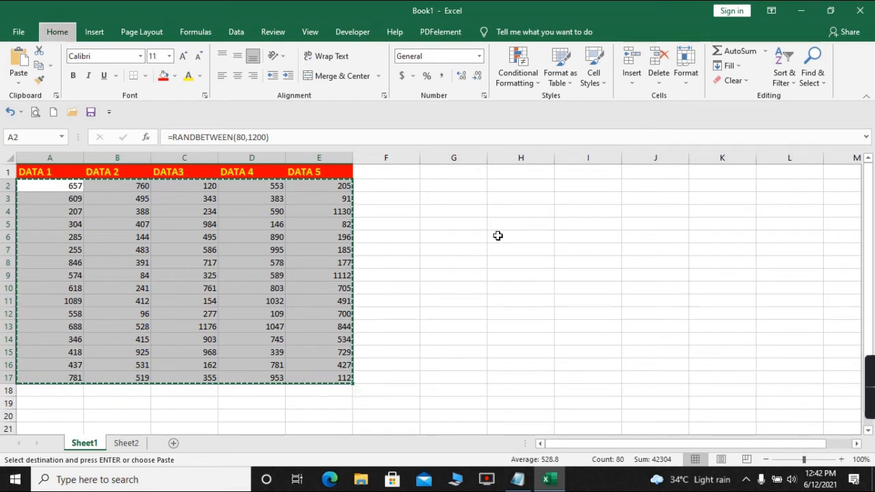
pyautogui.press('h')
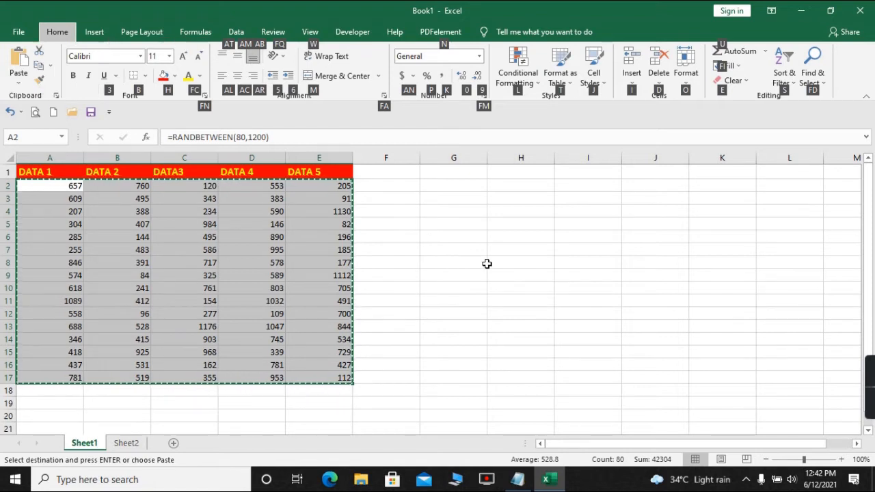
pyautogui.press('v')
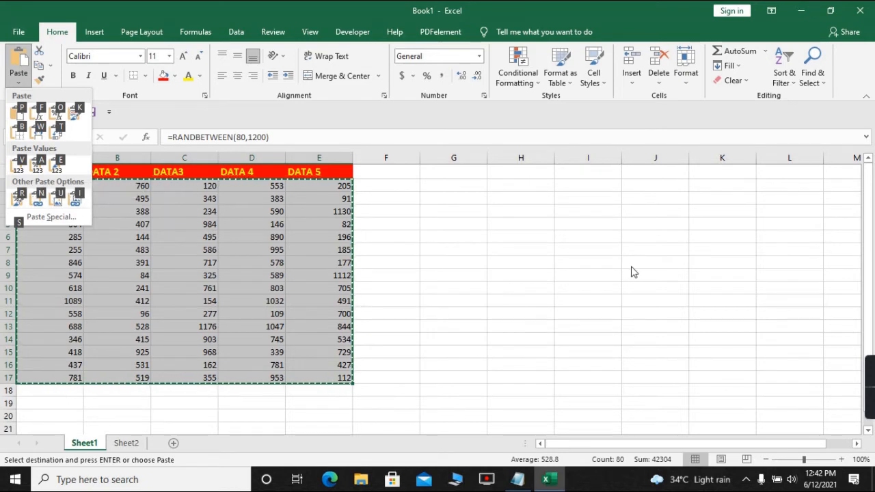
pyautogui.press('v')
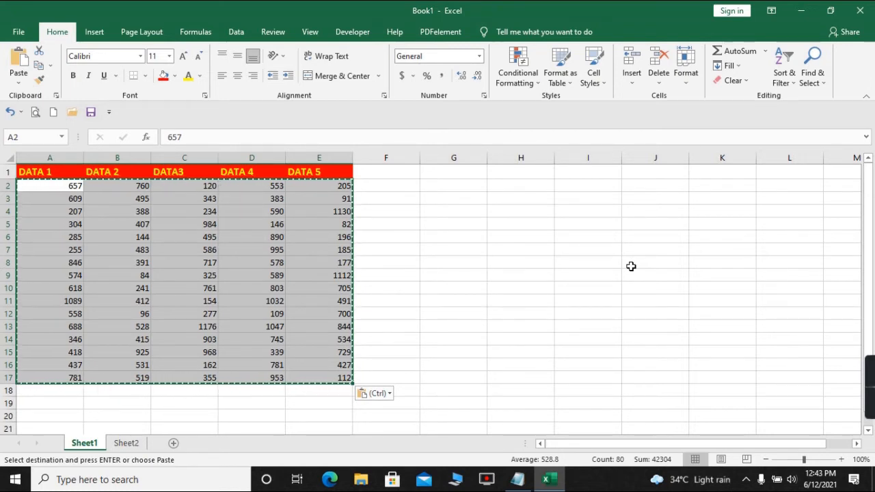
pyautogui.press('Down')
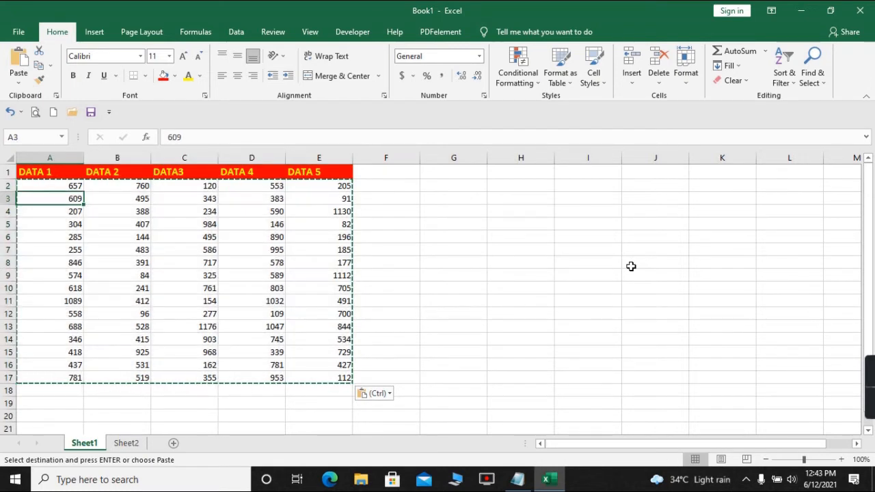
pyautogui.press('Right')
pyautogui.press('Right')
pyautogui.press('Right')
pyautogui.press('Right')
pyautogui.press('Right')
pyautogui.press('Right')
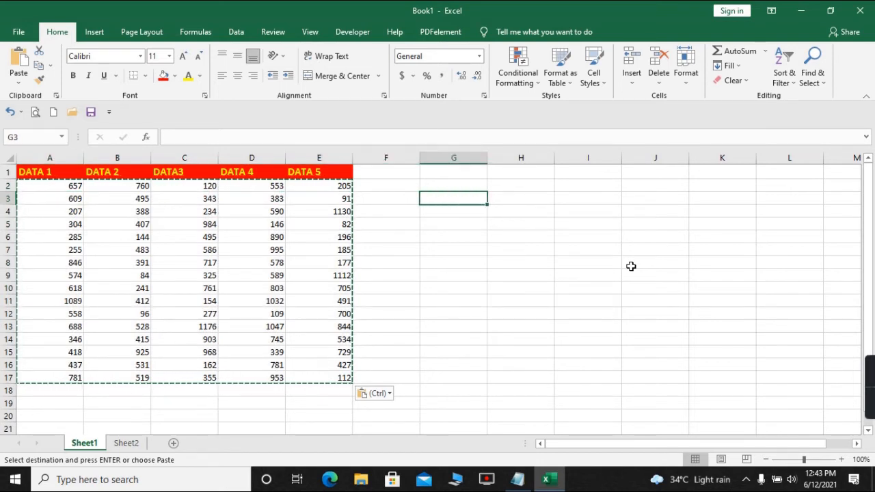
# Step: Enter 45 in cell G3 to test that the random numbers stay fixed, and clear the cell again
pyautogui.write('45')
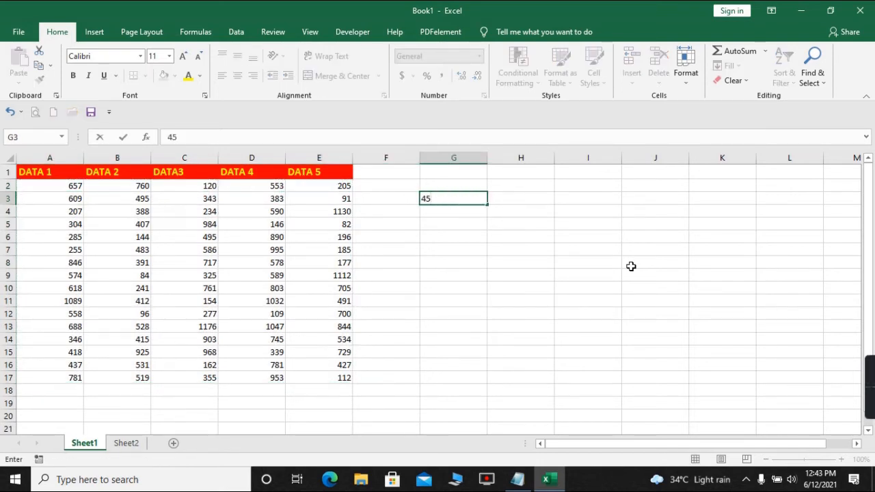
pyautogui.hotkey('ctrl', 'Return')
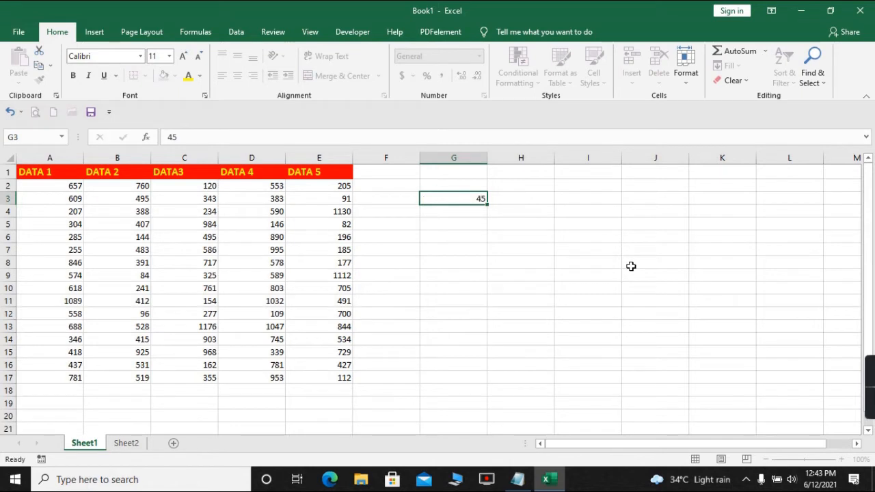
pyautogui.press('Return')
pyautogui.press('Up')
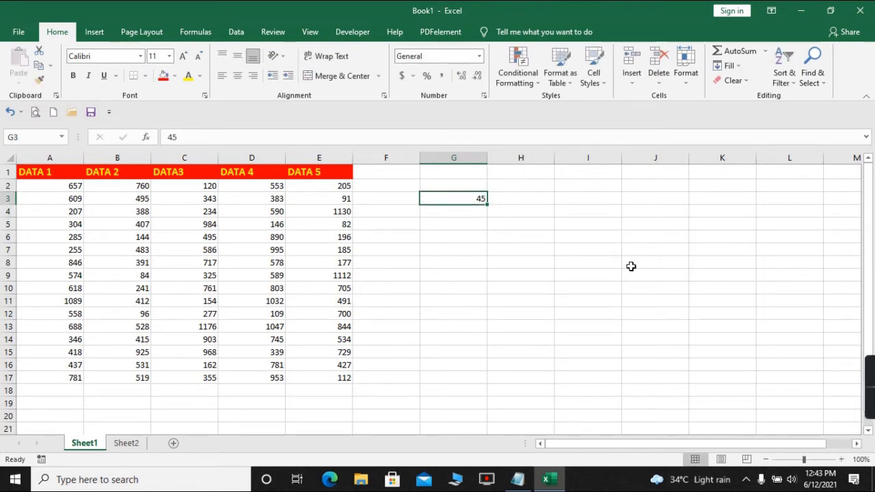
pyautogui.press('Delete')
# Step: Total the DATA 1 column in cell A18 with the formula =SUM(A2:A17), and reselect that cell
pyautogui.press('Down')
pyautogui.press('Left')
pyautogui.press('Down')
pyautogui.press('Down')
pyautogui.press('Down')
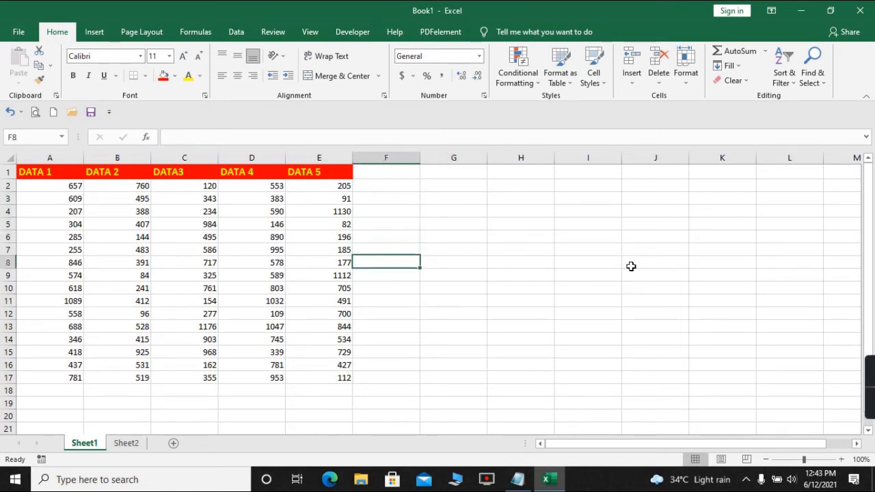
pyautogui.press('Down')
pyautogui.press('Down')
pyautogui.press('Down')
pyautogui.press('Down')
pyautogui.press('Down')
pyautogui.press('Down')
pyautogui.press('Down')
pyautogui.press('Down')
pyautogui.press('Down')
pyautogui.press('Down')
pyautogui.press('Down')
pyautogui.press('Down')
pyautogui.press('Left')
pyautogui.press('Left')
pyautogui.press('Left')
pyautogui.press('Left')
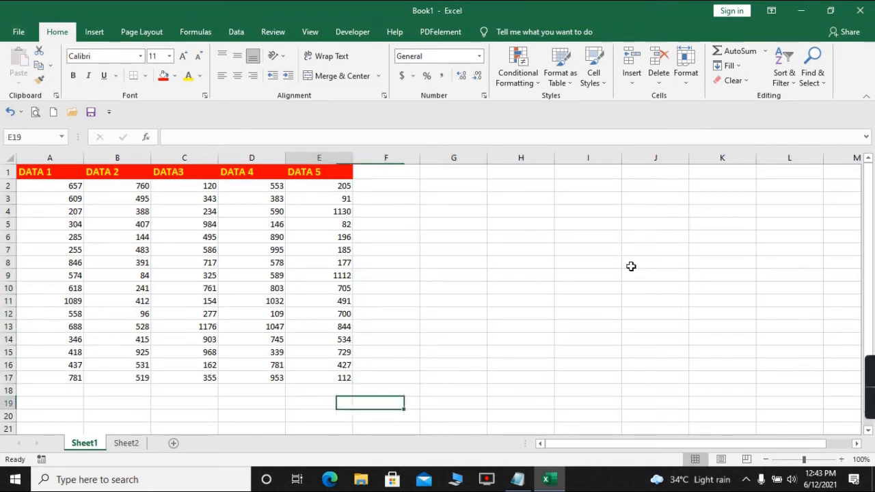
pyautogui.press('Left')
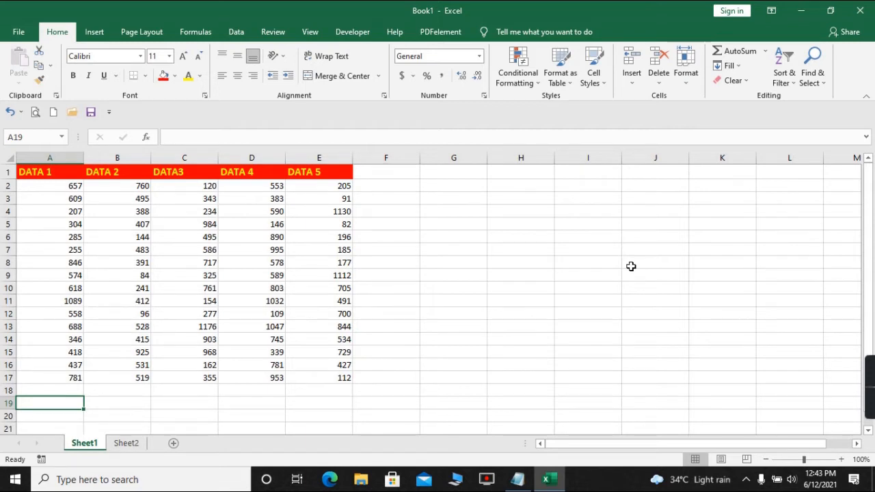
pyautogui.press('Up')
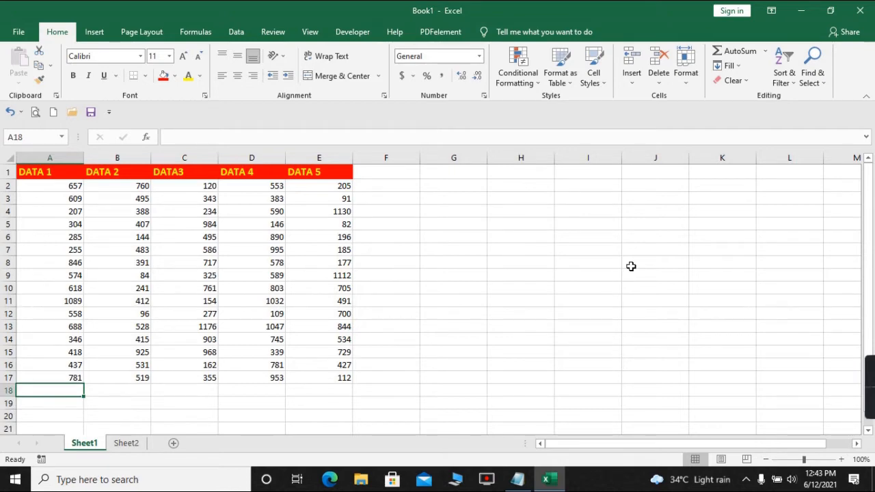
pyautogui.write('=')
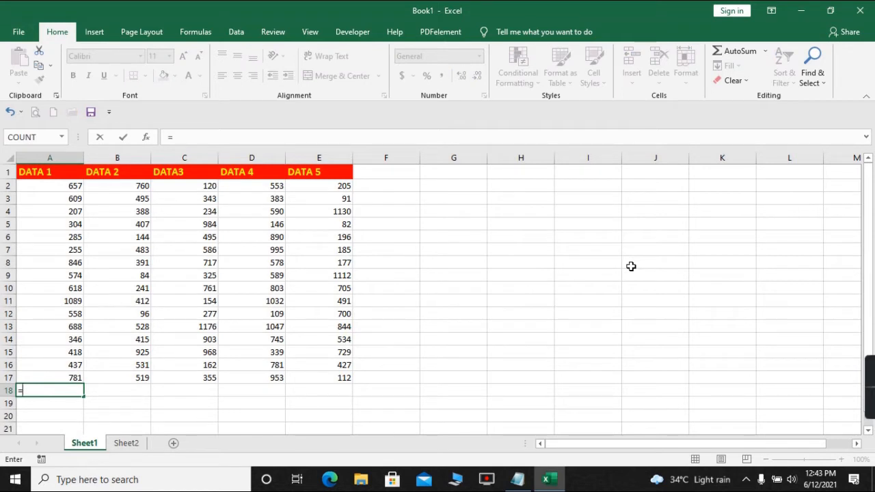
pyautogui.write('SUM')
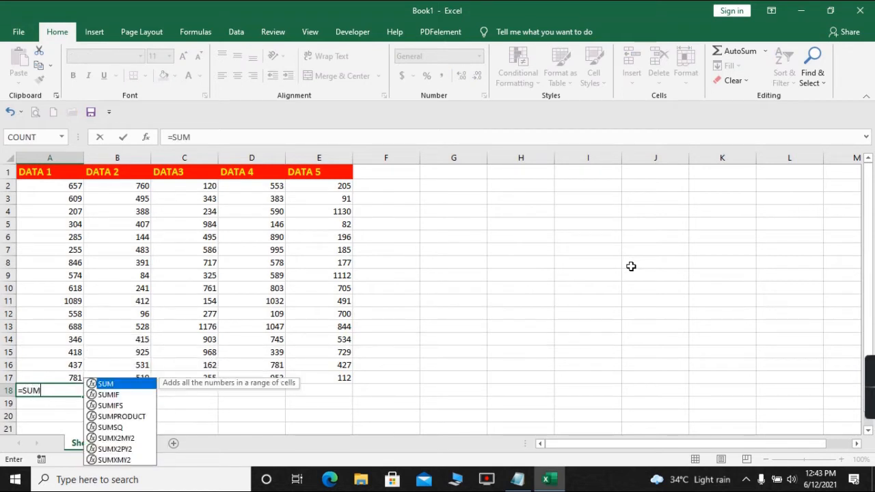
pyautogui.write('(')
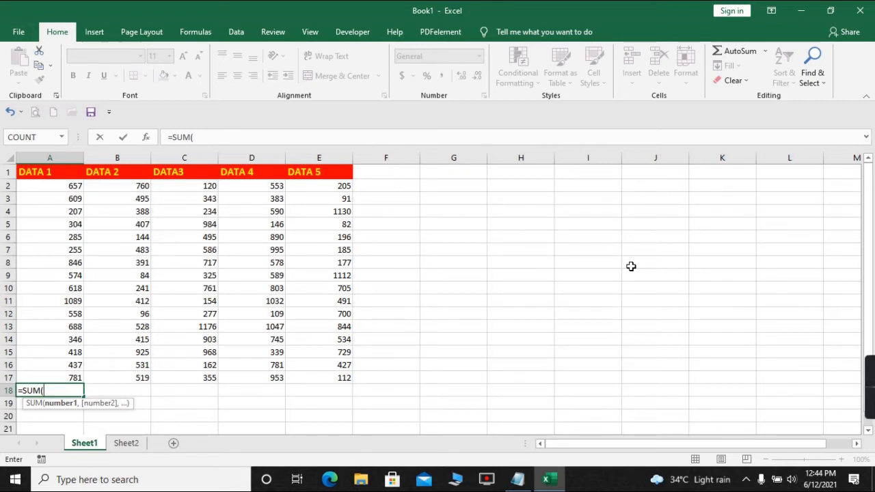
pyautogui.write('A')
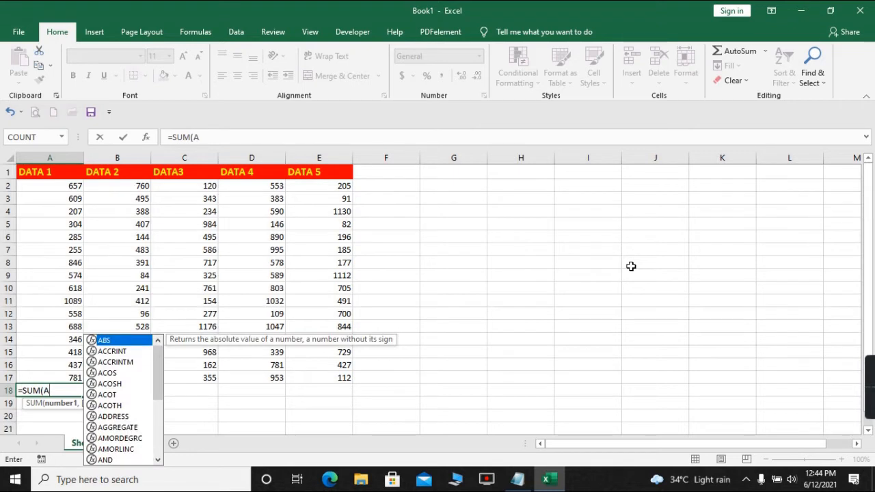
pyautogui.write('2:')
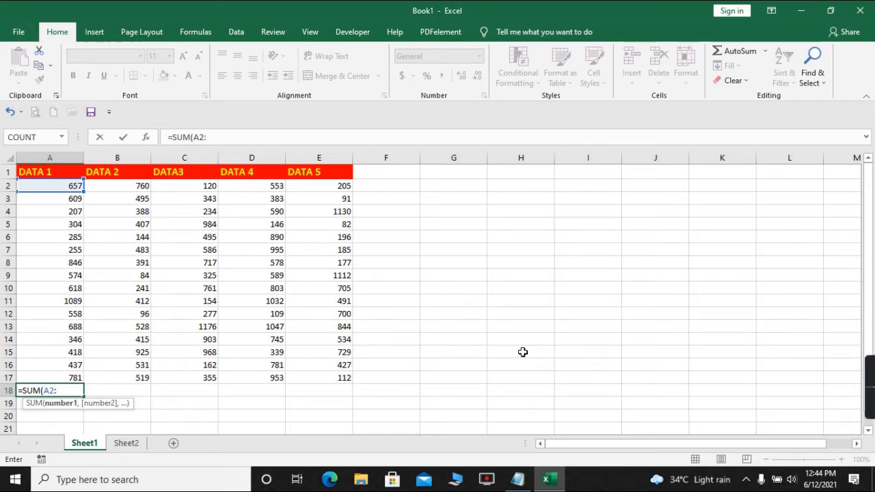
pyautogui.write('A17')
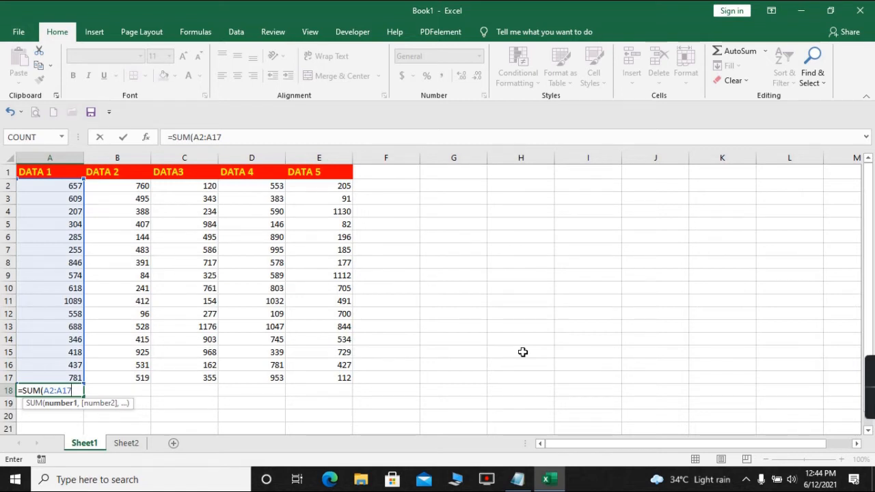
pyautogui.write(')')
pyautogui.press('Return')
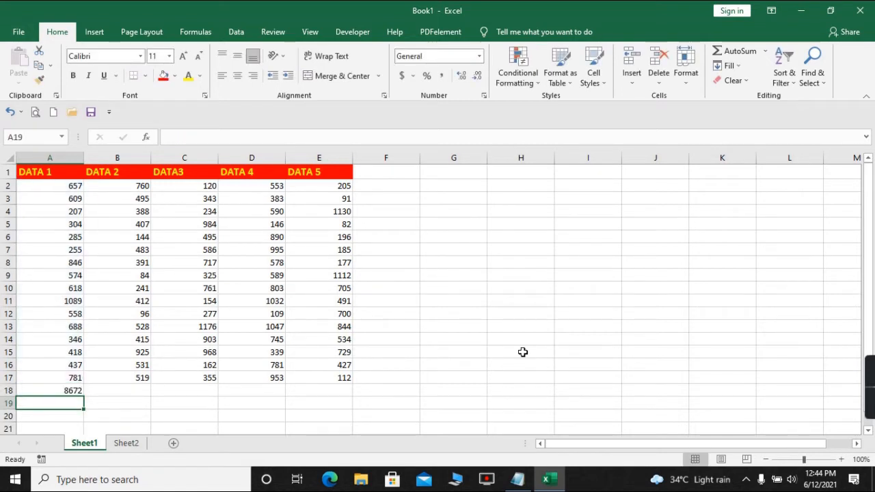
pyautogui.press('Up')
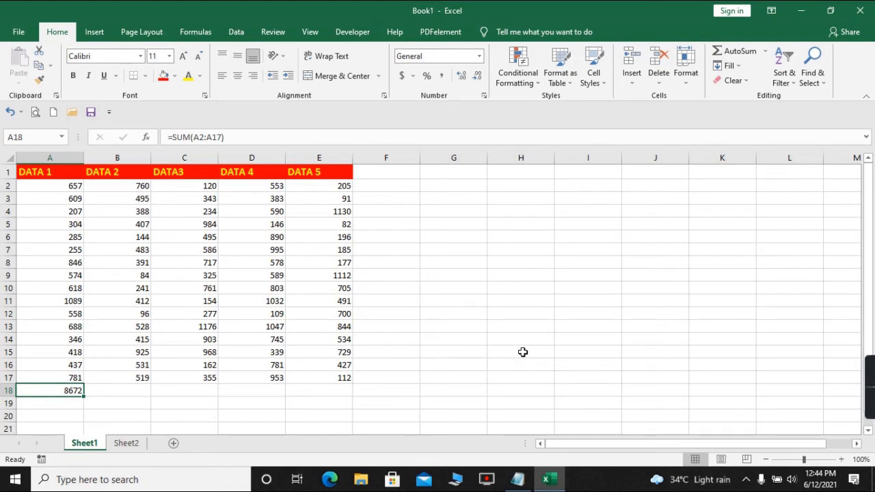
pyautogui.press('Down')
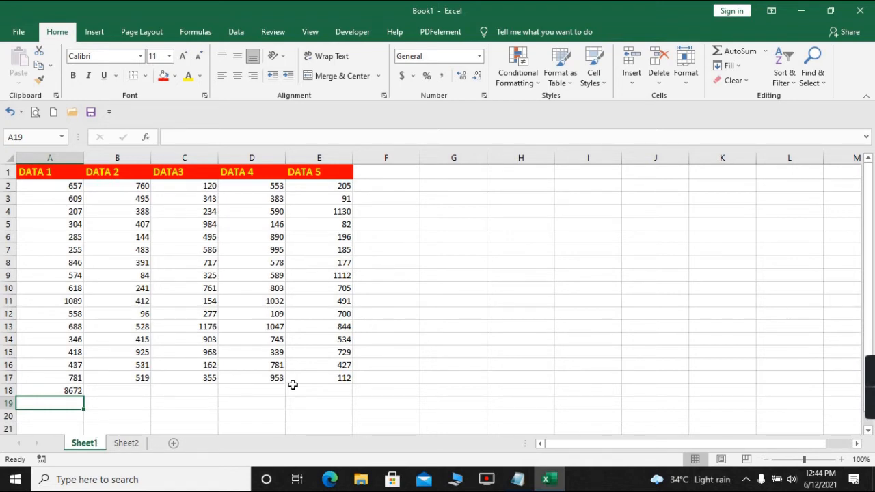
pyautogui.write('=SUM')
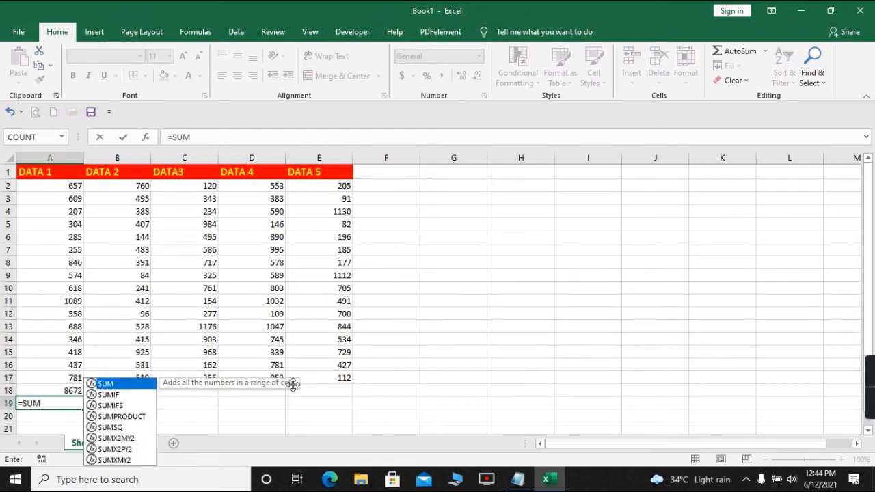
pyautogui.write('(')
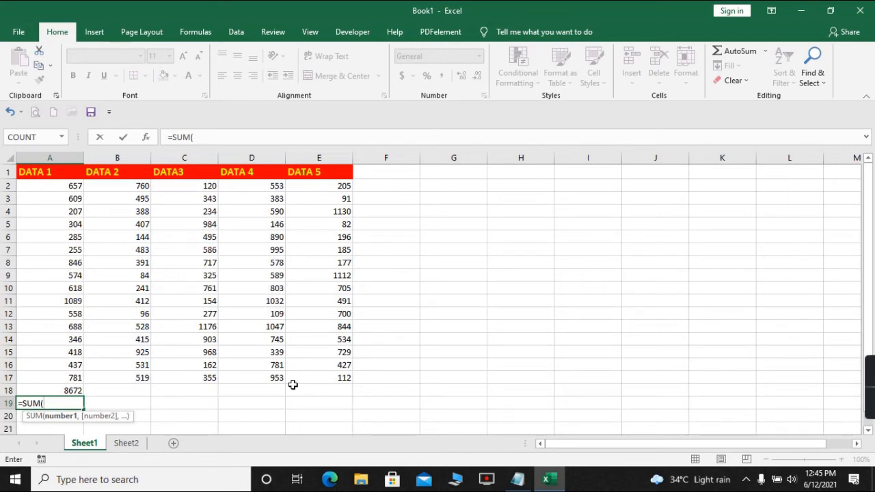
pyautogui.press('Up')
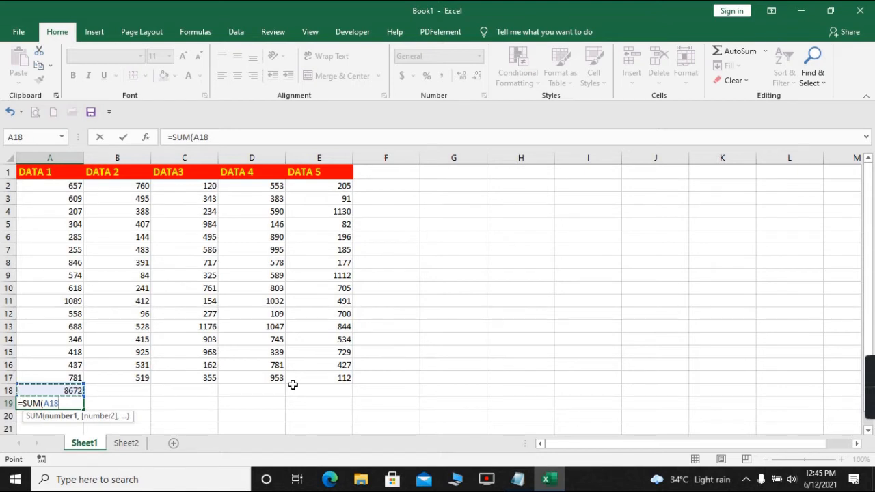
pyautogui.hotkey('shift', 'Up')
pyautogui.hotkey('shift', 'Up')
pyautogui.hotkey('shift', 'Up')
pyautogui.hotkey('shift', 'Up')
pyautogui.hotkey('shift', 'Up')
pyautogui.hotkey('shift', 'Up')
pyautogui.hotkey('shift', 'Up')
pyautogui.hotkey('shift', 'Up')
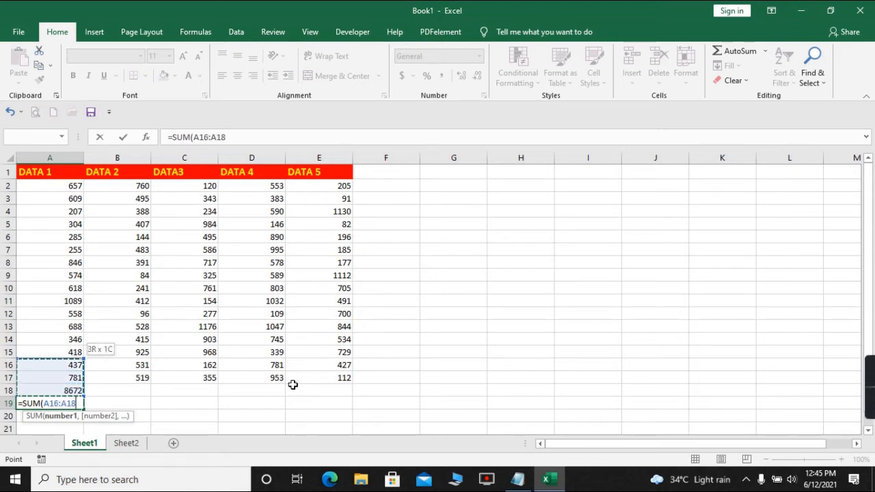
pyautogui.hotkey('shift', 'Up')
pyautogui.hotkey('shift', 'Up')
pyautogui.hotkey('shift', 'Up')
pyautogui.hotkey('shift', 'Up')
pyautogui.hotkey('shift', 'Up')
pyautogui.hotkey('shift', 'Up')
pyautogui.hotkey('shift', 'Up')
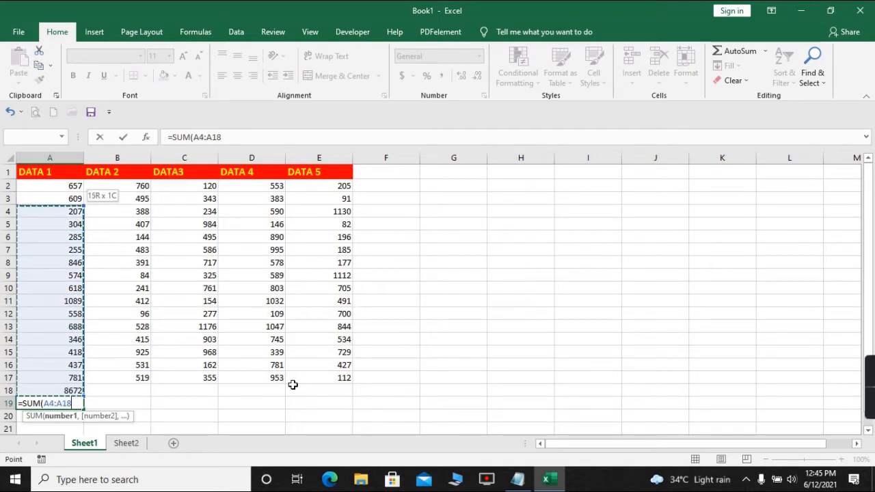
pyautogui.hotkey('shift', 'Up')
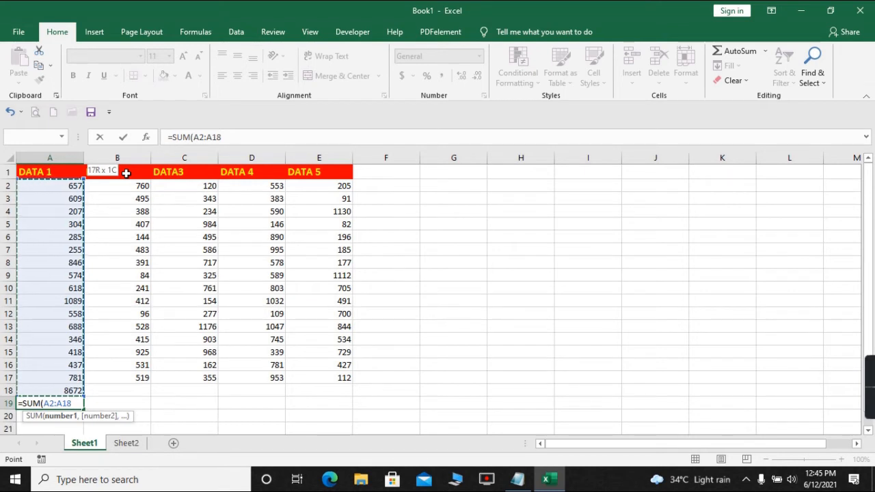
pyautogui.write(')')
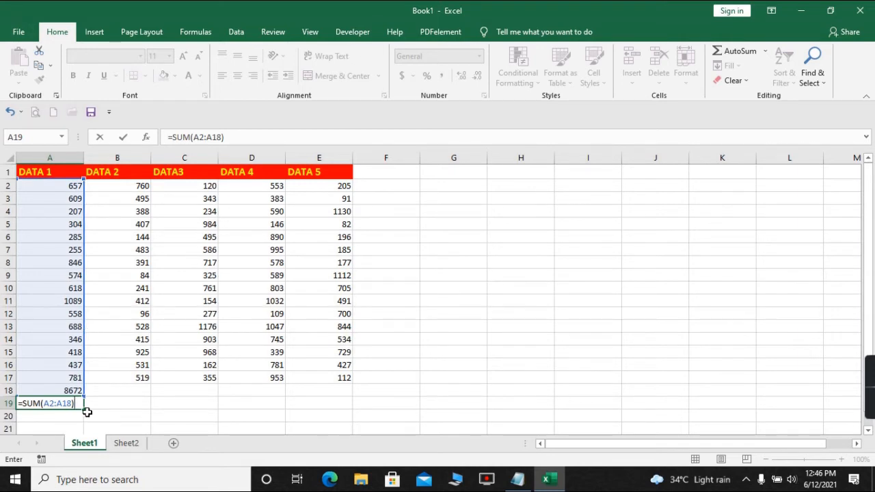
pyautogui.press('BackSpace')
pyautogui.press('Escape')
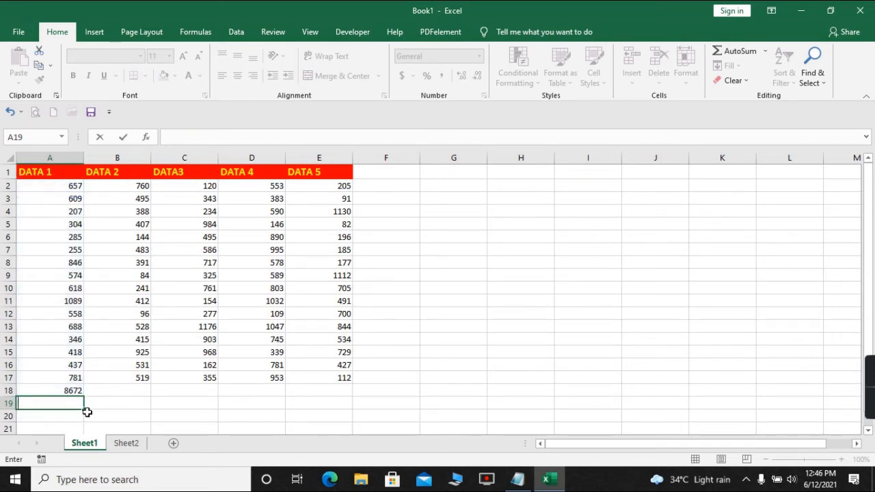
# Step: Clear the SUM formula from cell A18 below the DATA 1 column
pyautogui.press('Up')
pyautogui.press('Up')
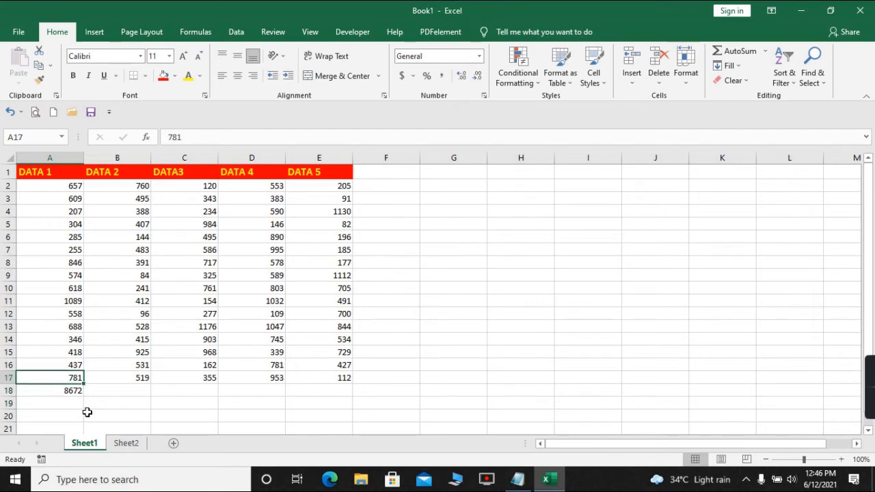
pyautogui.press('Down')
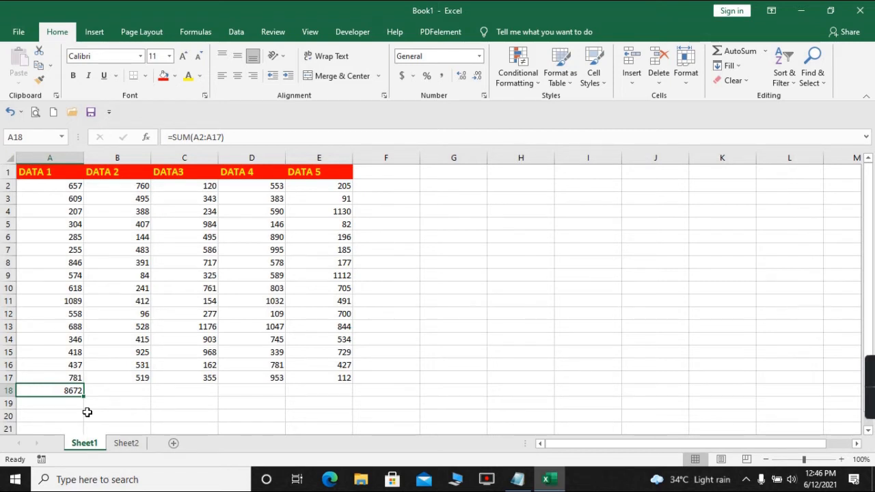
pyautogui.press('Delete')
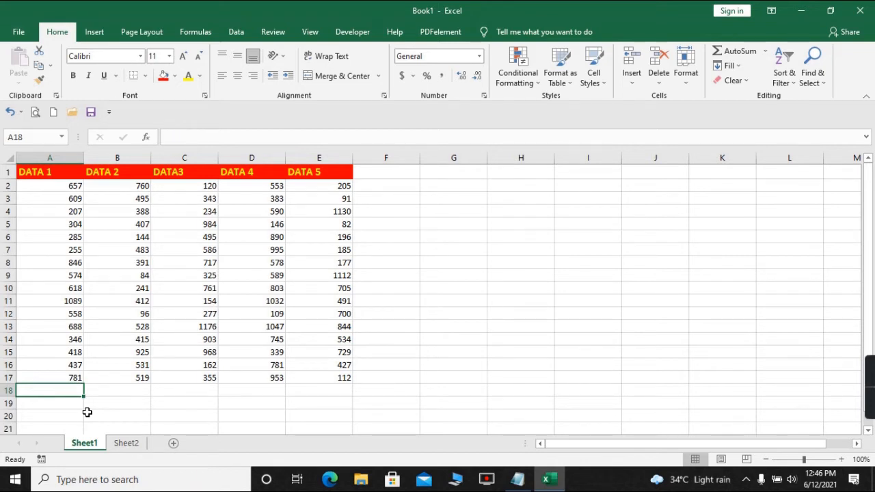
# Step: Enter a SUM formula in the empty cell A18 with the range A2:A17 picked on the sheet, and reselect the cell
pyautogui.press('Up')
pyautogui.press('Down')
pyautogui.write('=SUM')
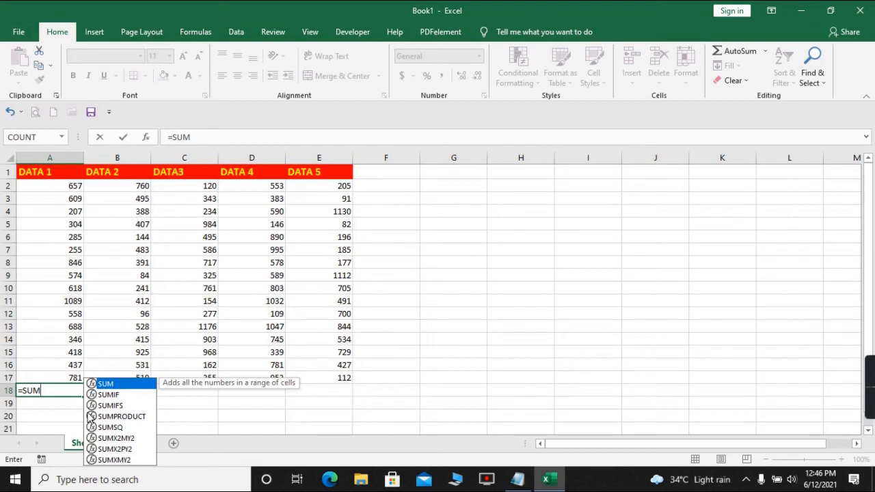
pyautogui.write('(')
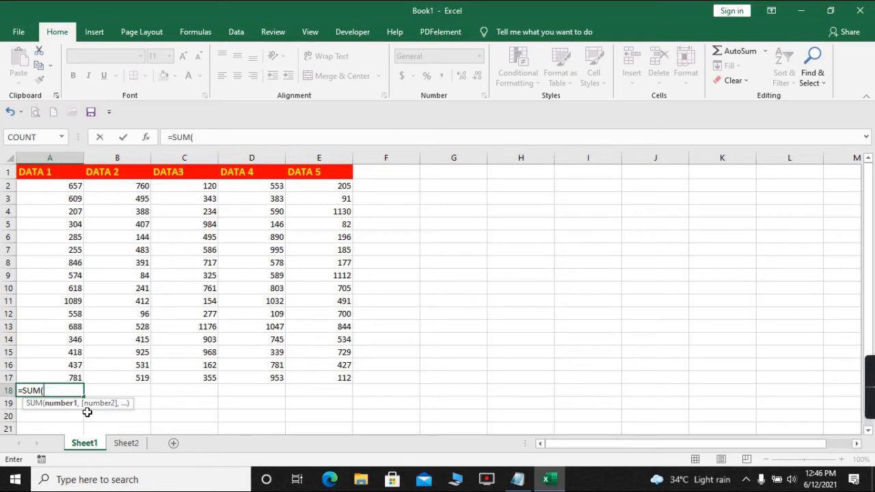
pyautogui.press('Up')
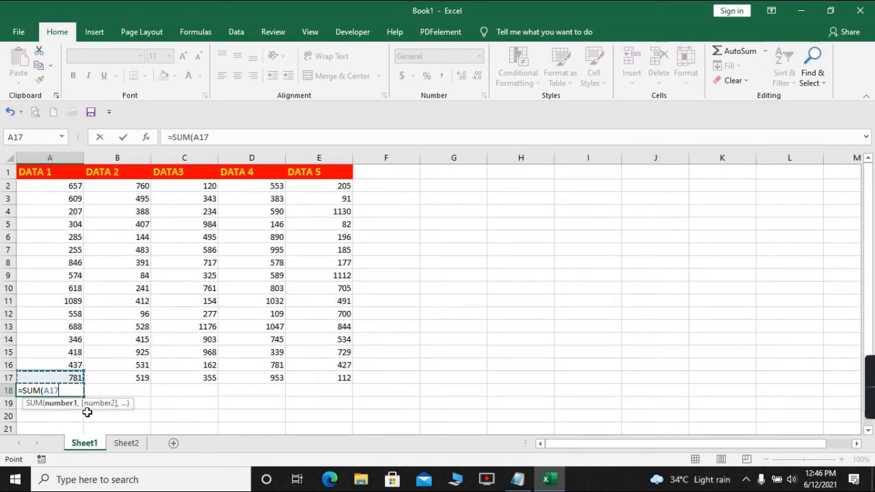
pyautogui.hotkey('shift', 'Up')
pyautogui.hotkey('shift', 'Up')
pyautogui.hotkey('shift', 'Up')
pyautogui.hotkey('shift', 'Up')
pyautogui.hotkey('shift', 'Up')
pyautogui.hotkey('shift', 'Up')
pyautogui.hotkey('shift', 'Up')
pyautogui.hotkey('shift', 'Up')
pyautogui.hotkey('shift', 'Up')
pyautogui.hotkey('shift', 'Up')
pyautogui.hotkey('shift', 'Up')
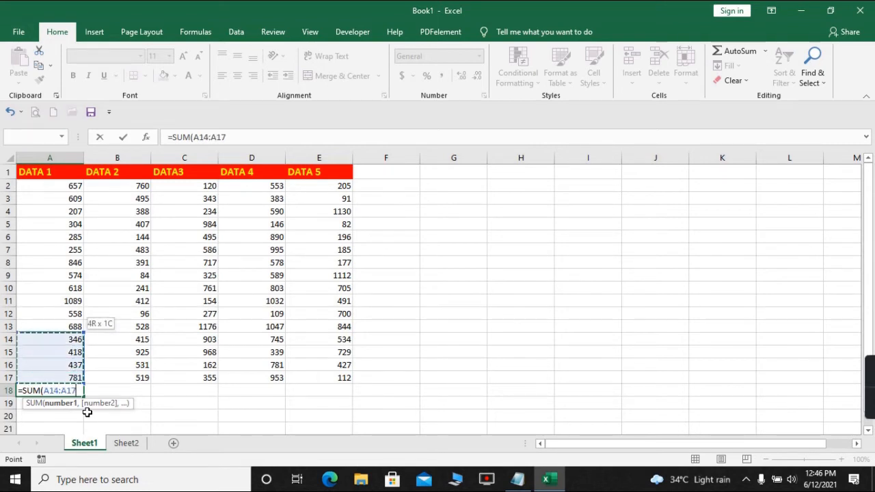
pyautogui.hotkey('shift', 'Up')
pyautogui.hotkey('shift', 'Up')
pyautogui.hotkey('shift', 'Up')
pyautogui.hotkey('shift', 'Up')
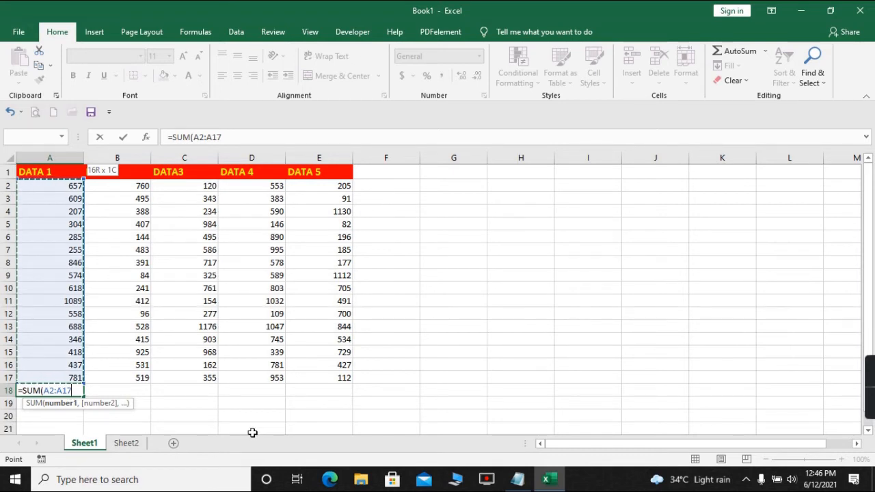
pyautogui.write(')')
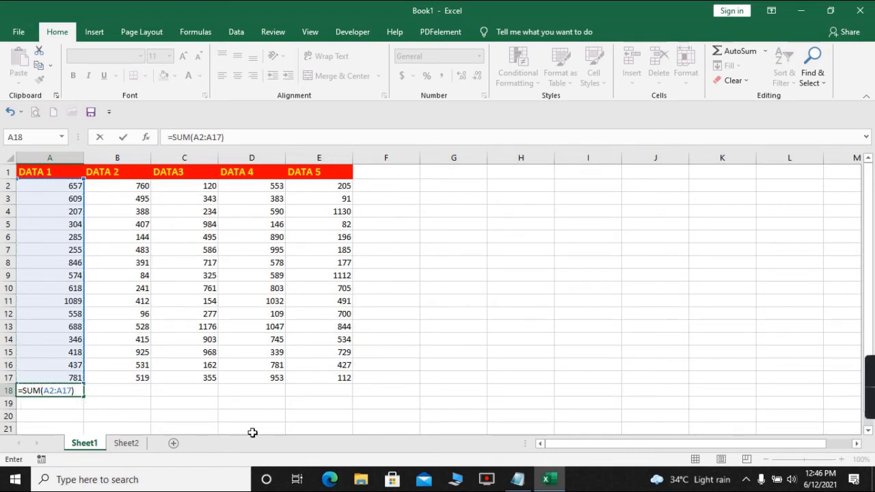
pyautogui.press('Return')
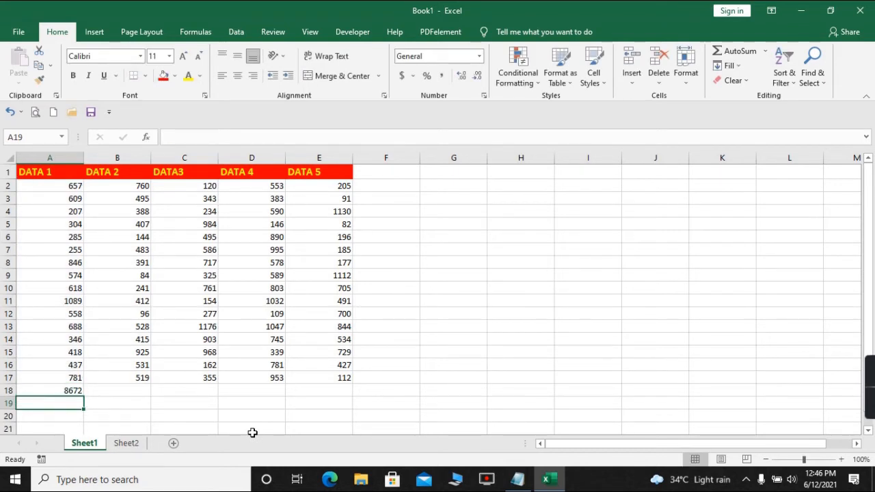
pyautogui.press('Up')
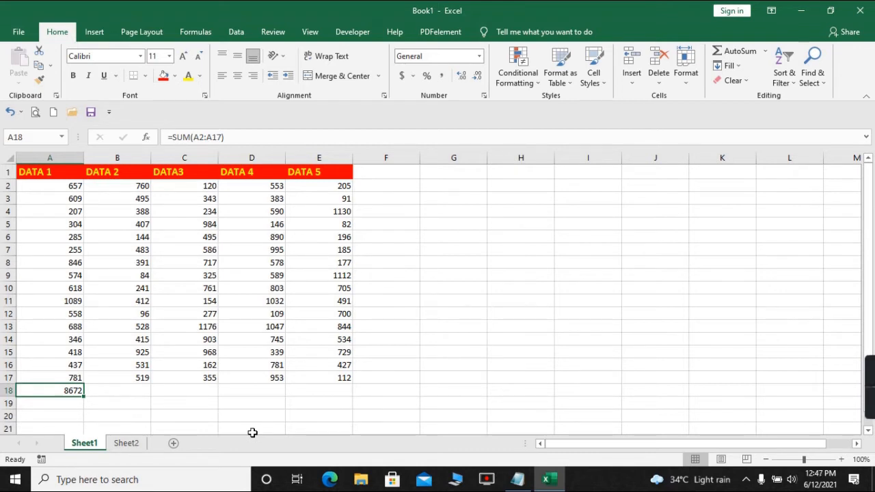
# Step: Make the DATA 1 total in cell A18 bold and colour its text with the standard purple
pyautogui.hotkey('ctrl', 'b')
pyautogui.click(199, 77)
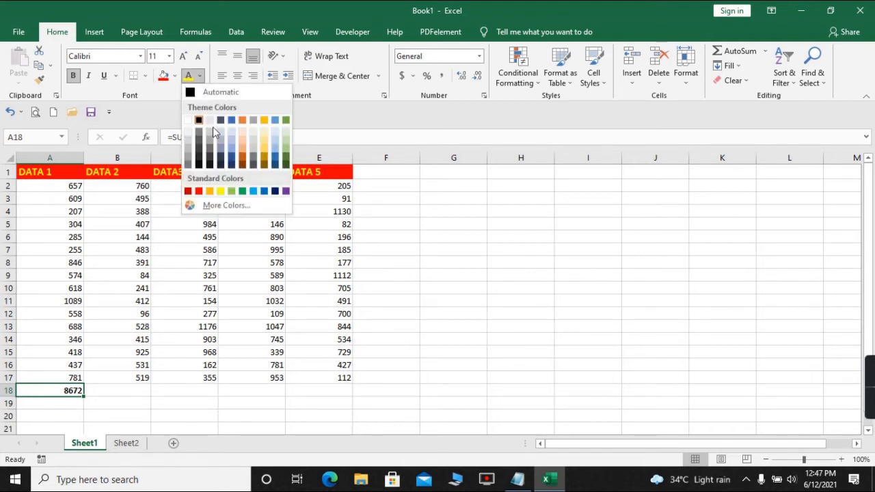
pyautogui.click(286, 191)
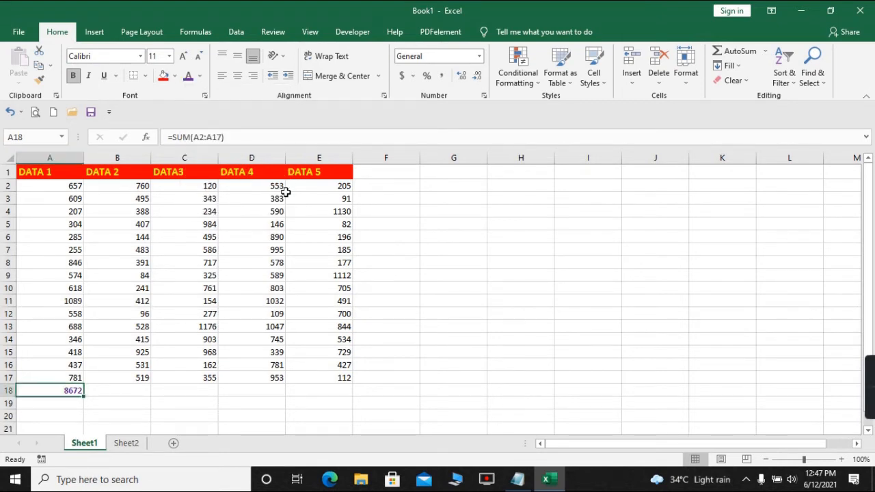
# Step: Total the DATA 2 column in cell B18 with the formula =SUM(B2:B17), picking the range on the sheet
pyautogui.click(126, 389)
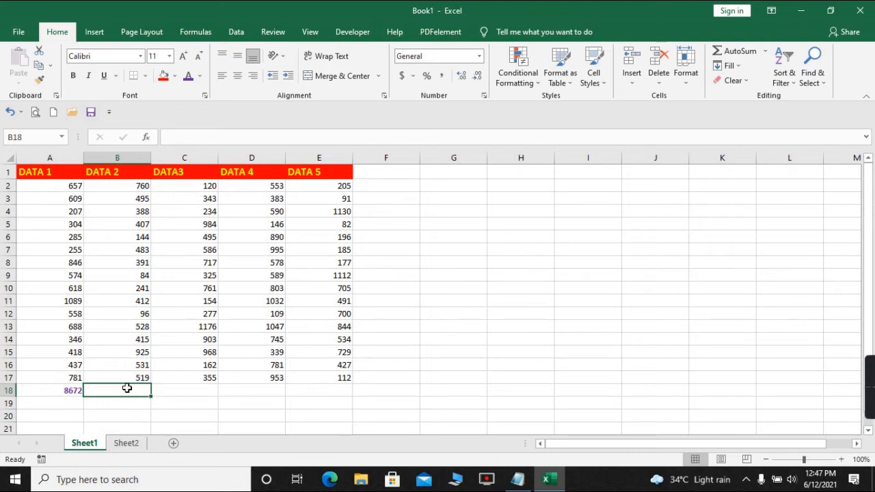
pyautogui.write('=')
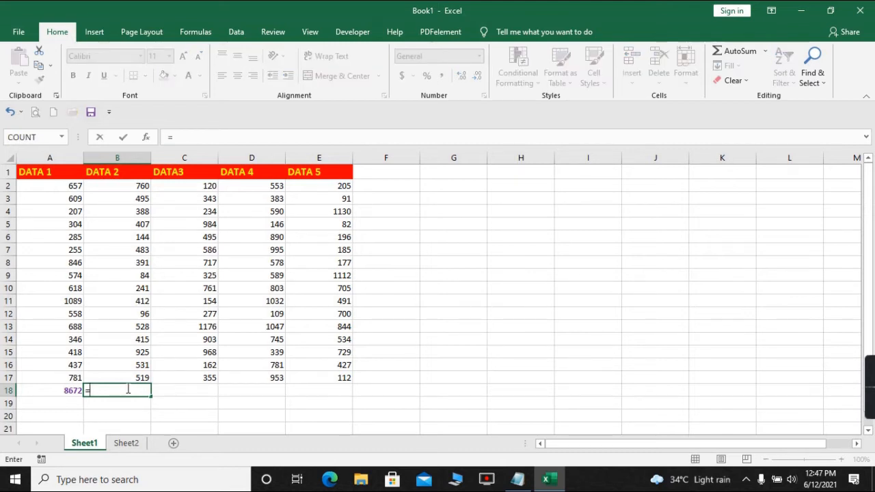
pyautogui.write('SUM(')
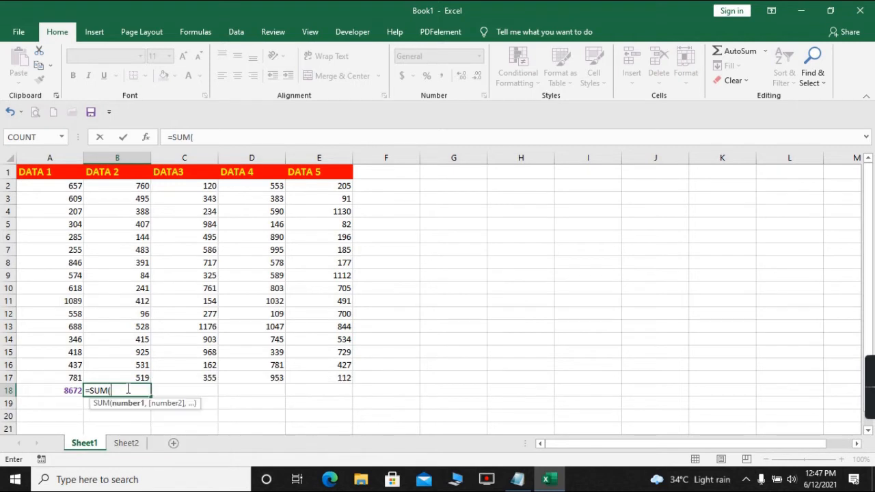
pyautogui.press('Down')
pyautogui.press('BackSpace')
pyautogui.press('BackSpace')
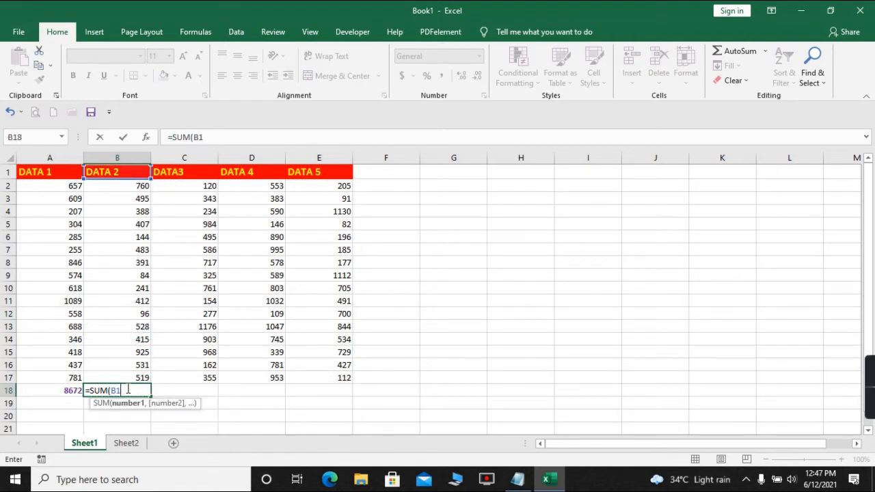
pyautogui.press('BackSpace')
pyautogui.press('Up')
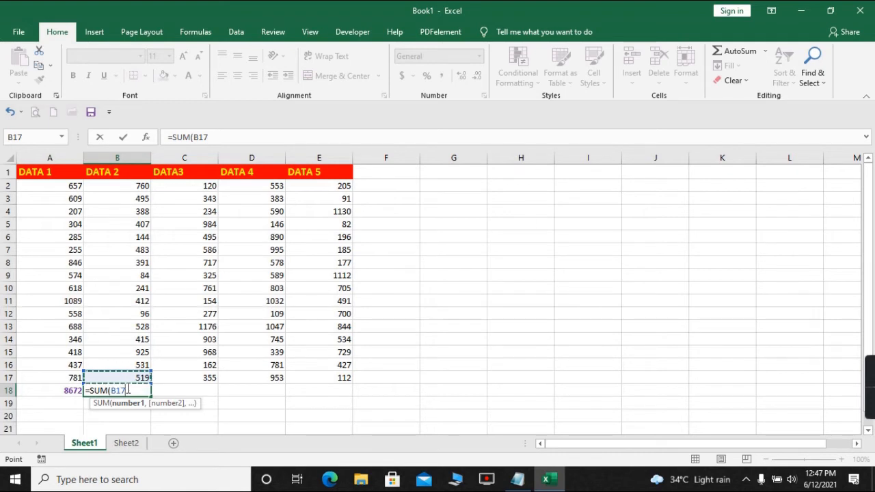
pyautogui.hotkey('shift', 'Up')
pyautogui.hotkey('shift', 'Up')
pyautogui.hotkey('shift', 'Up')
pyautogui.hotkey('shift', 'Up')
pyautogui.hotkey('shift', 'Up')
pyautogui.hotkey('shift', 'Up')
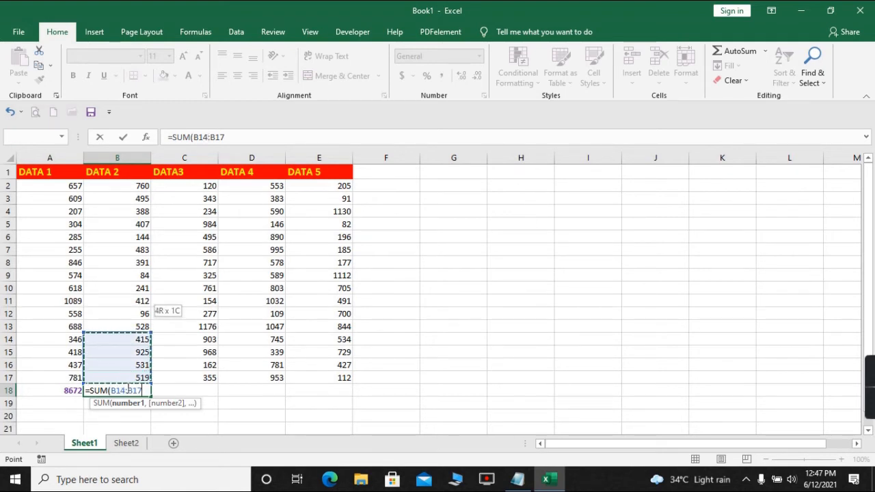
pyautogui.hotkey('shift', 'Up')
pyautogui.hotkey('shift', 'Up')
pyautogui.hotkey('shift', 'Up')
pyautogui.hotkey('shift', 'Up')
pyautogui.hotkey('shift', 'Up')
pyautogui.hotkey('shift', 'Up')
pyautogui.hotkey('shift', 'Up')
pyautogui.hotkey('shift', 'Up')
pyautogui.hotkey('shift', 'Up')
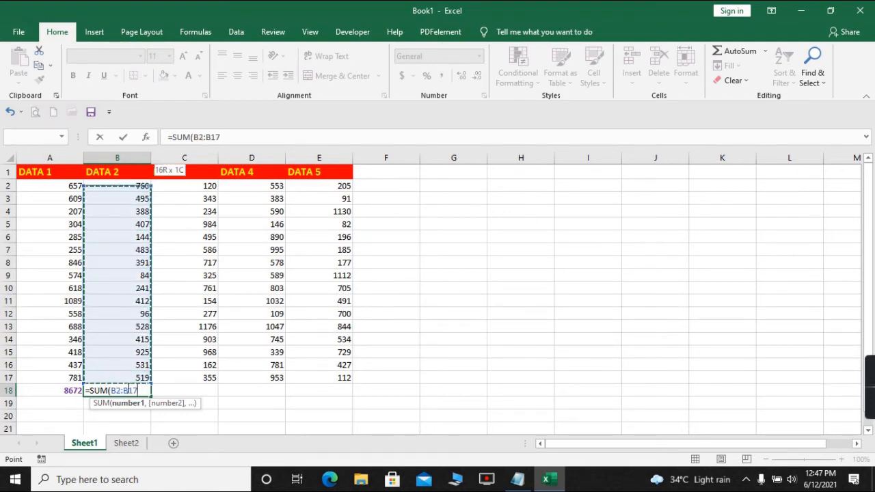
pyautogui.write(')')
pyautogui.press('Return')
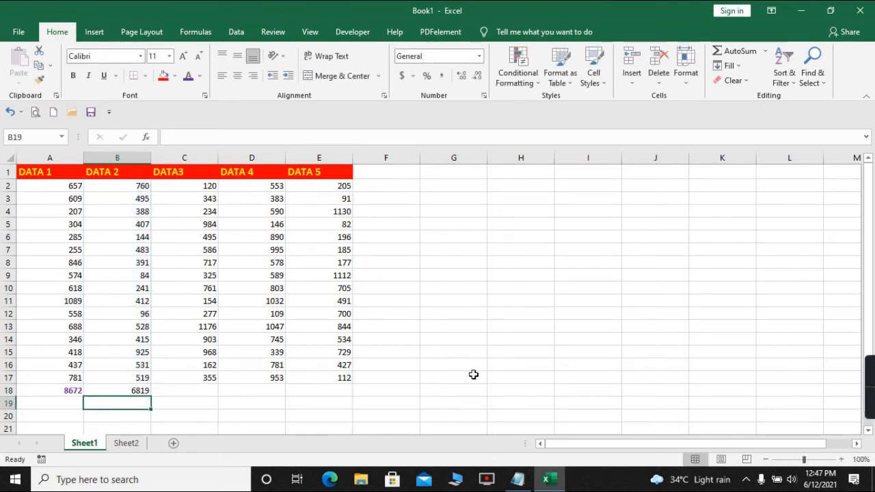
# Step: Format the DATA 2 total in cell B18 with purple font colour and bold
pyautogui.press('Up')
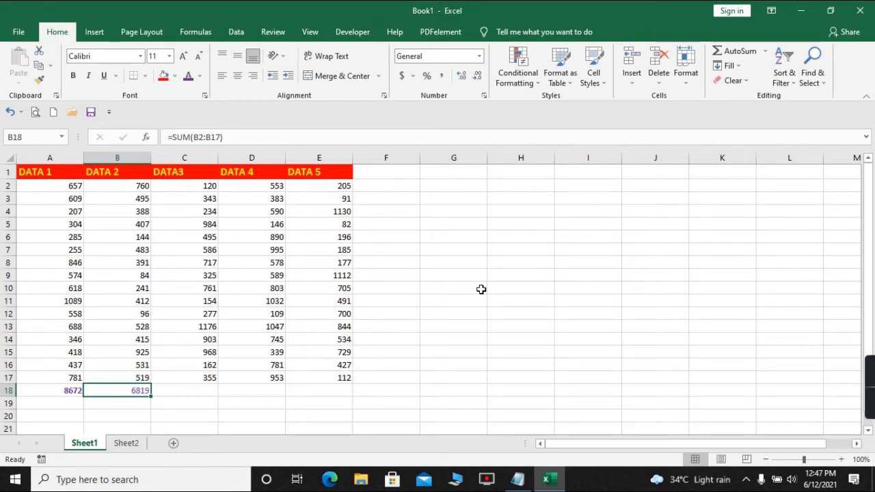
pyautogui.click(74, 76)
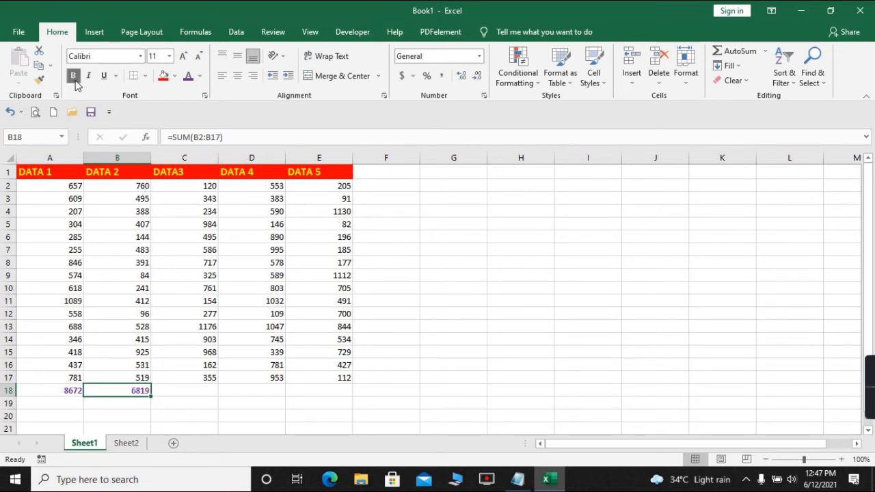
pyautogui.click(210, 391)
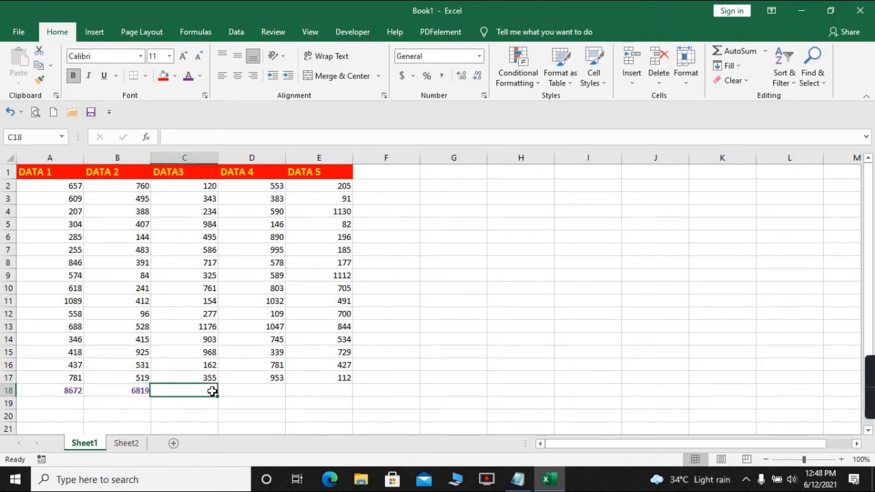
pyautogui.click(71, 391)
pyautogui.click(124, 391)
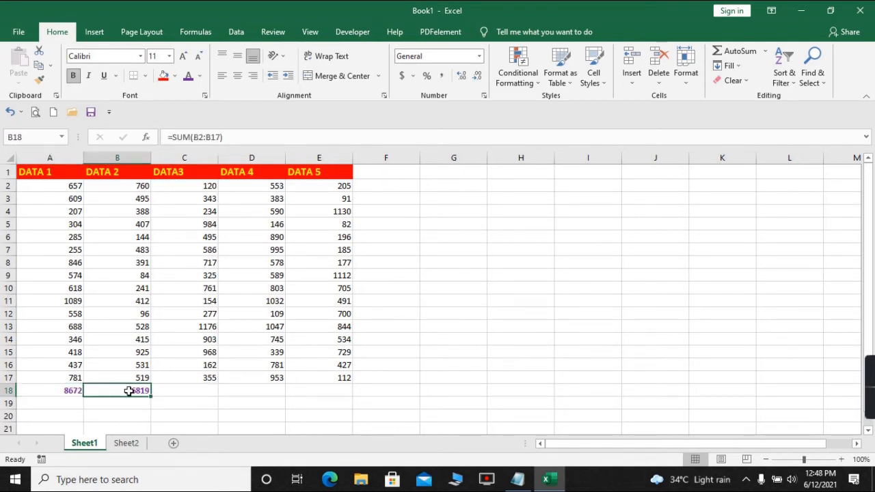
pyautogui.click(199, 391)
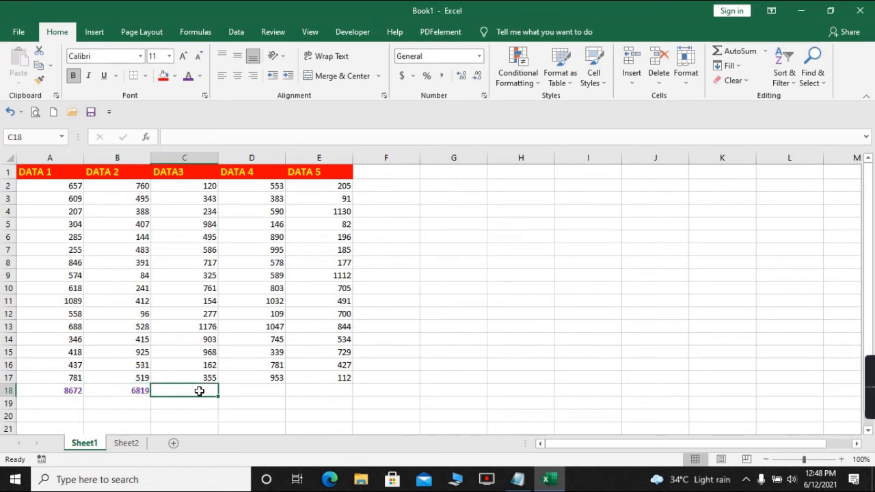
pyautogui.click(284, 393)
pyautogui.click(335, 391)
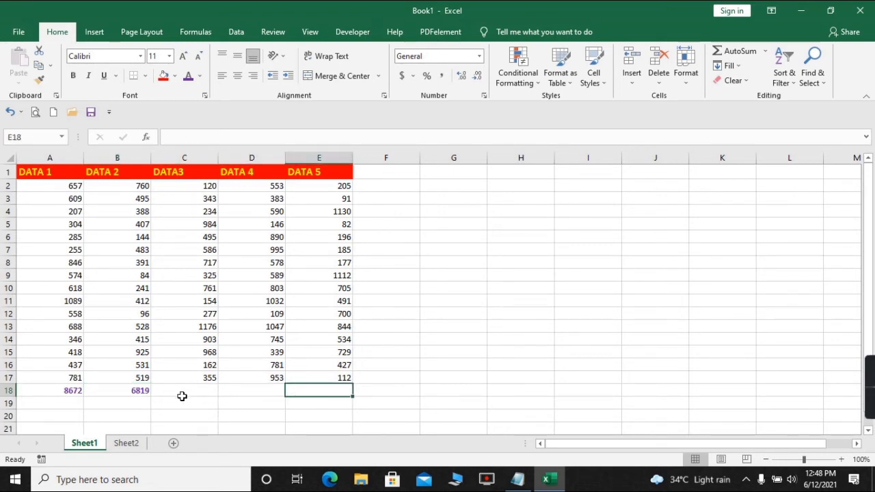
# Step: Copy the SUM formula from cell B18 into C18, D18 and E18 to total the remaining columns
pyautogui.click(139, 393)
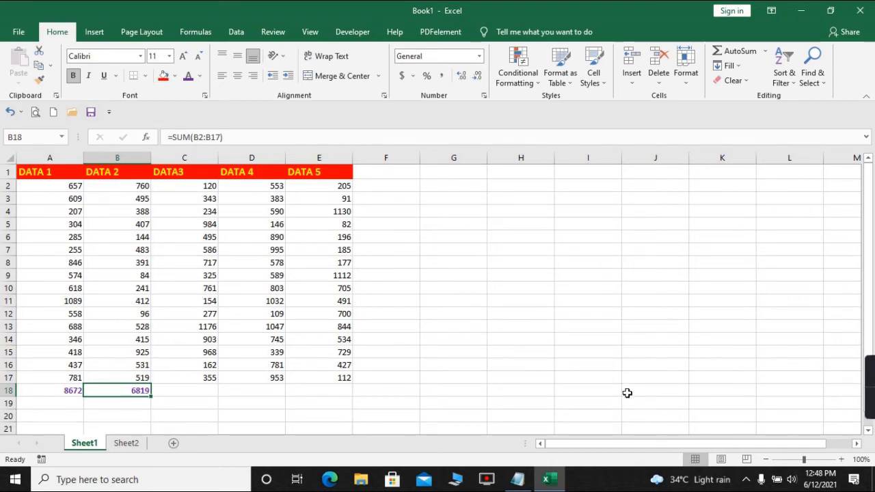
pyautogui.hotkey('ctrl', 'c')
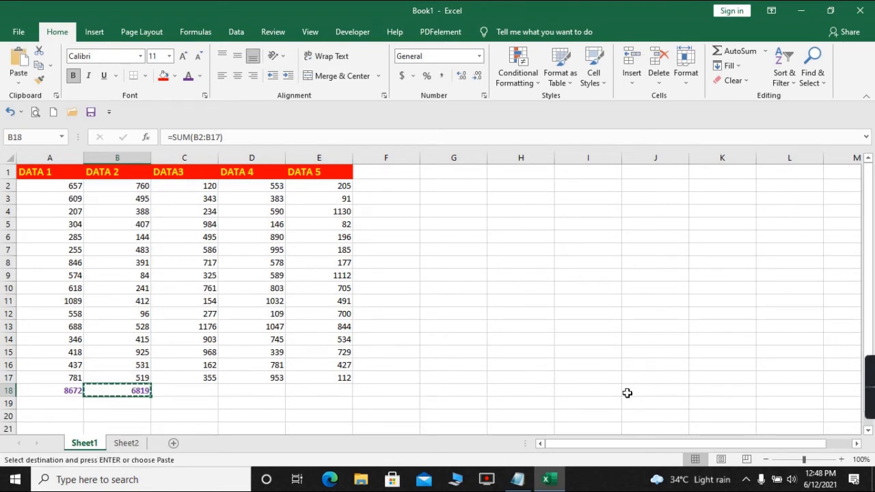
pyautogui.press('Right')
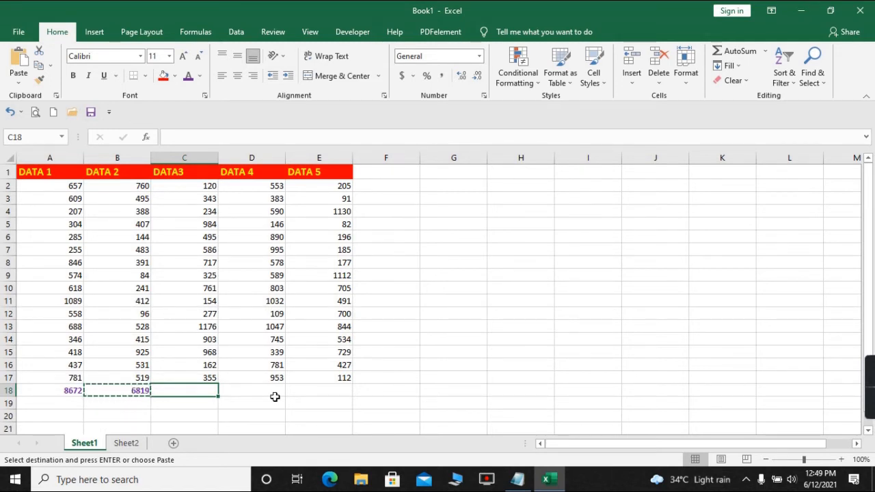
pyautogui.press('Left')
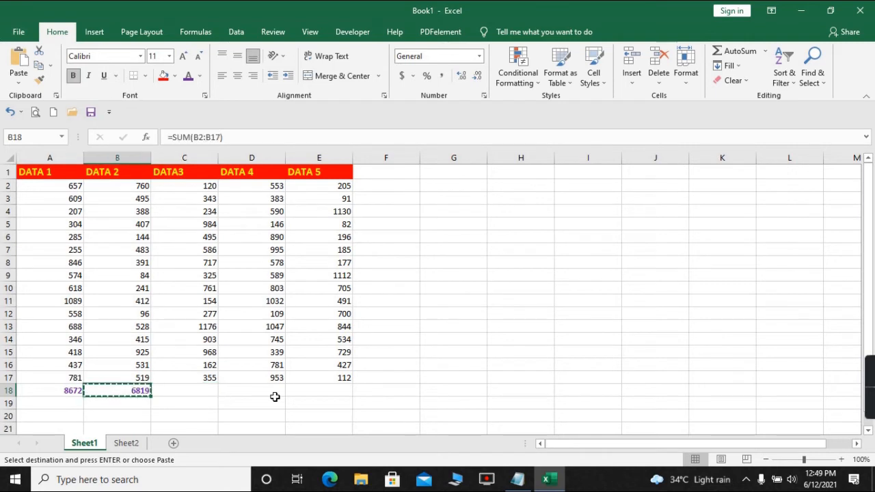
pyautogui.press('Right')
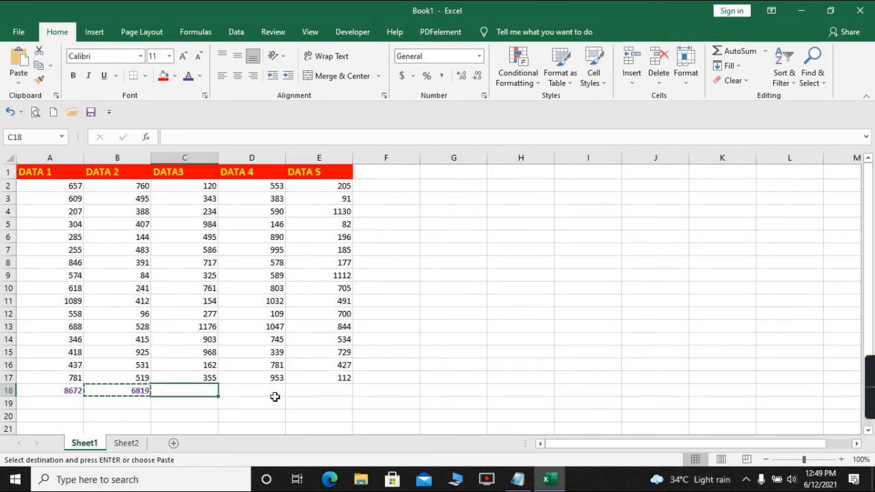
pyautogui.hotkey('ctrl', 'v')
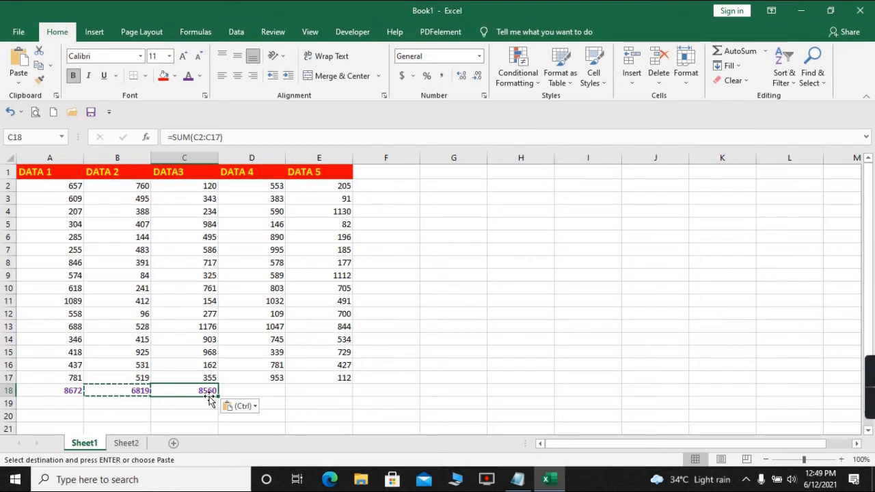
pyautogui.click(260, 396)
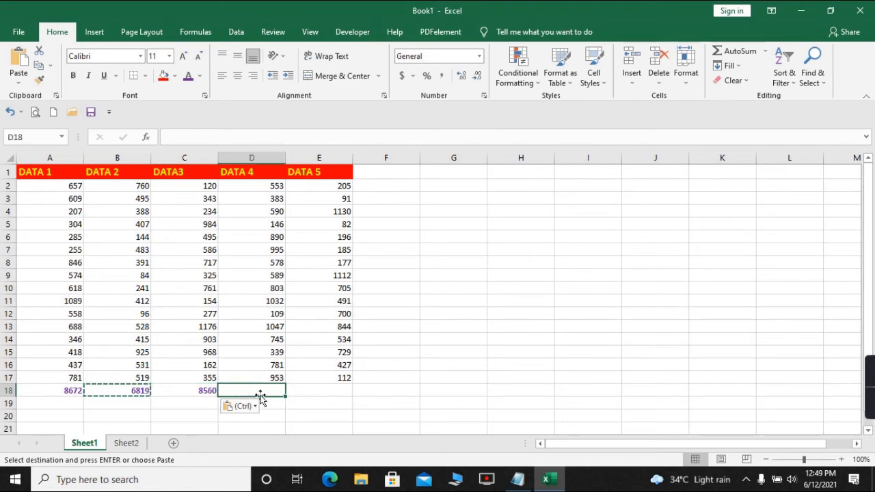
pyautogui.hotkey('ctrl', 'v')
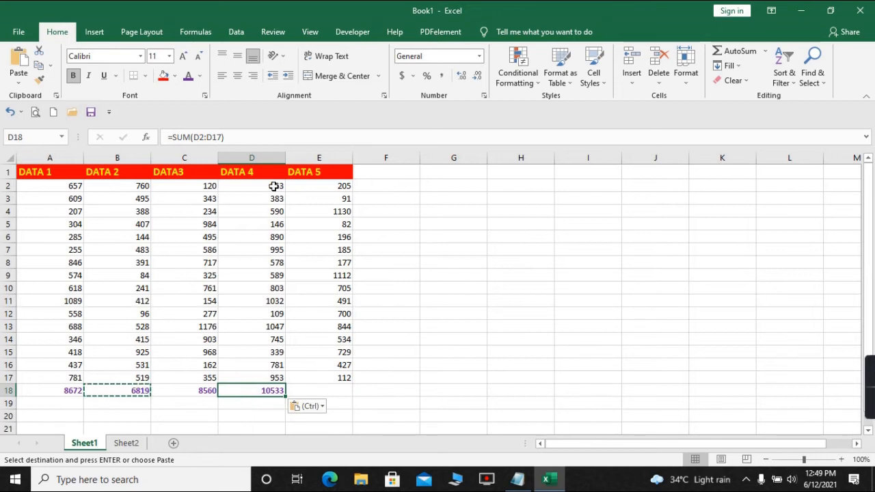
pyautogui.click(339, 389)
pyautogui.hotkey('ctrl', 'v')
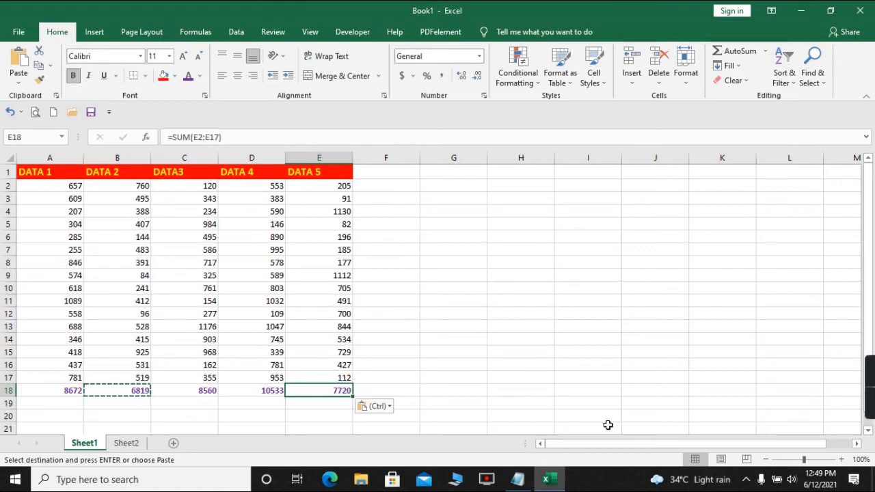
pyautogui.press('Down')
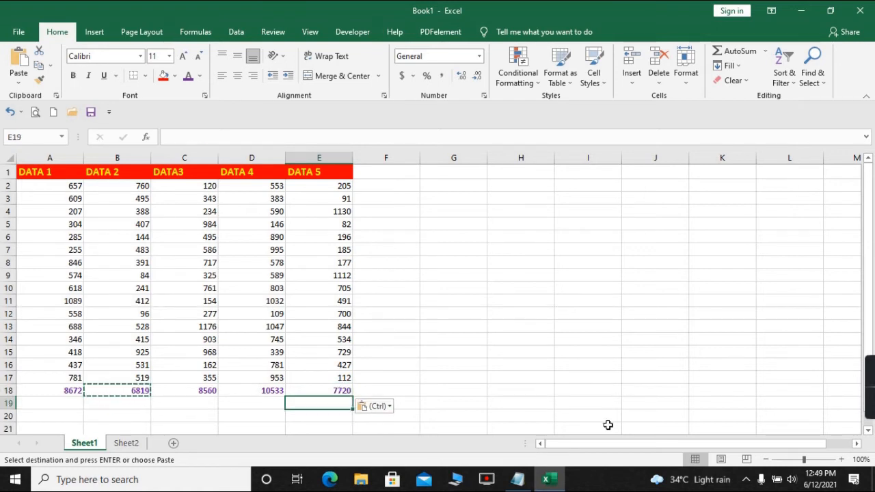
pyautogui.press('Down')
pyautogui.press('Down')
pyautogui.press('Up')
pyautogui.press('Up')
pyautogui.press('Up')
pyautogui.press('Up')
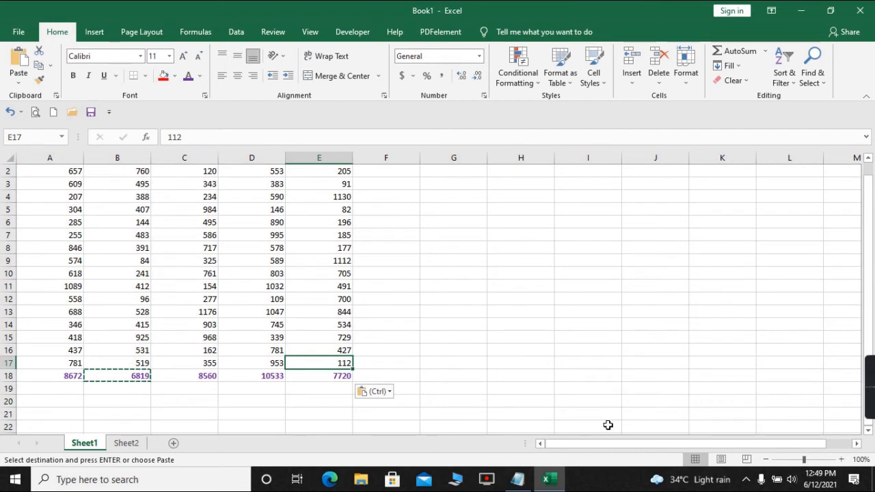
pyautogui.press('Down')
pyautogui.press('Left')
pyautogui.press('Left')
pyautogui.press('Left')
pyautogui.press('Left')
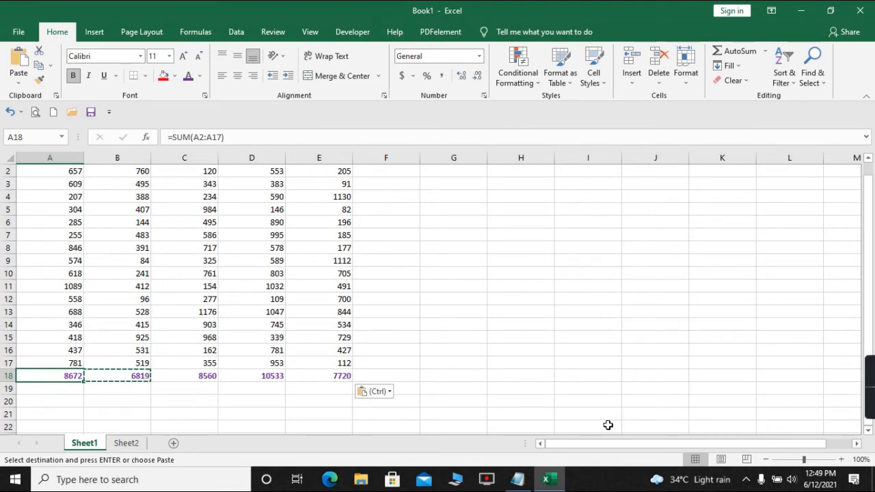
pyautogui.press('Down')
pyautogui.press('Down')
pyautogui.press('Down')
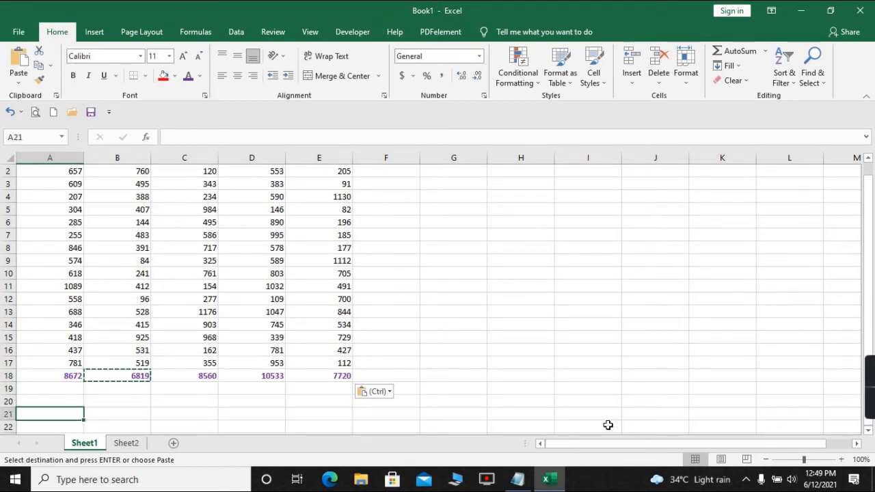
# Step: Switch to Notepad to check the list of basic formulas, and return to the Excel workbook
pyautogui.hotkey('alt', 'Tab')
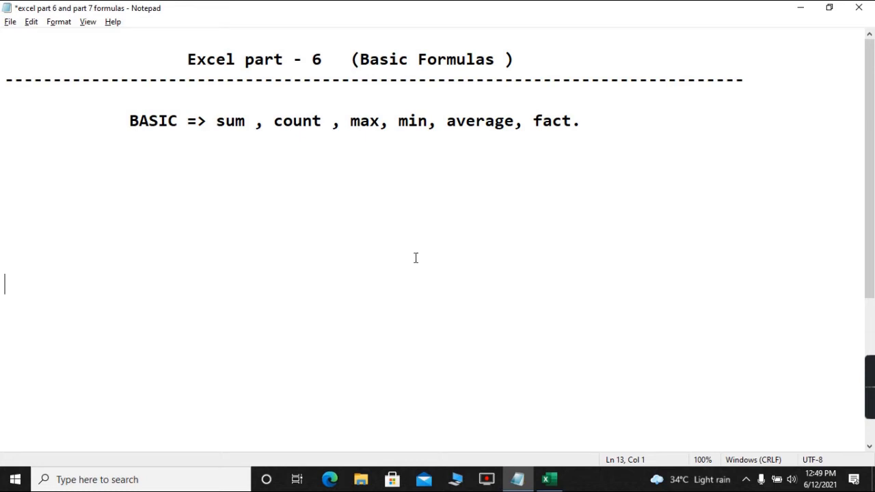
pyautogui.hotkey('alt', 'Tab')
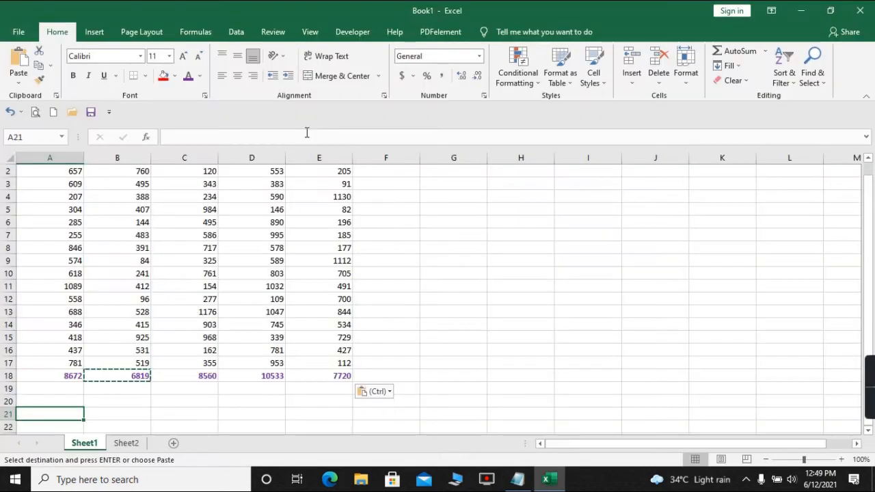
# Step: Add the heading SUM RESULT in cell F1, next to the DATA 5 heading
pyautogui.press('Up')
pyautogui.press('Up')
pyautogui.press('Up')
pyautogui.press('Up')
pyautogui.press('Up')
pyautogui.press('Up')
pyautogui.press('Up')
pyautogui.press('Up')
pyautogui.press('Up')
pyautogui.press('Up')
pyautogui.press('Up')
pyautogui.press('Up')
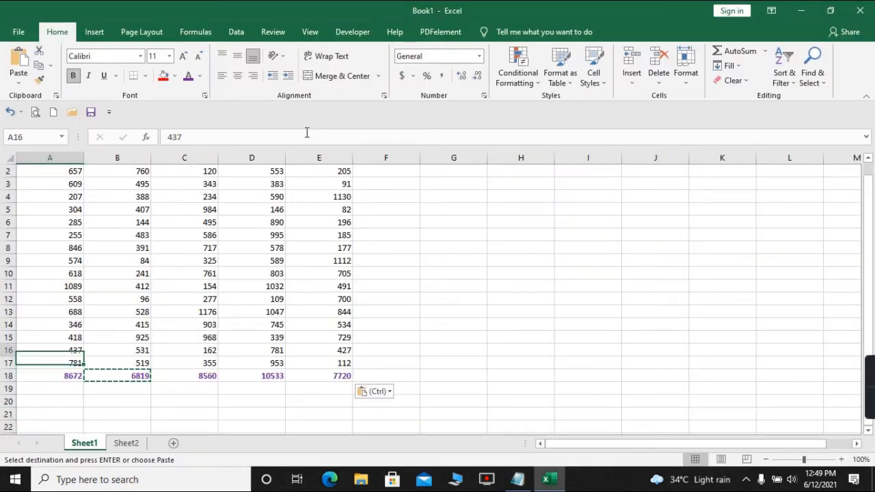
pyautogui.press('Up')
pyautogui.press('Up')
pyautogui.press('Up')
pyautogui.press('Up')
pyautogui.press('Up')
pyautogui.press('Up')
pyautogui.press('Up')
pyautogui.press('Up')
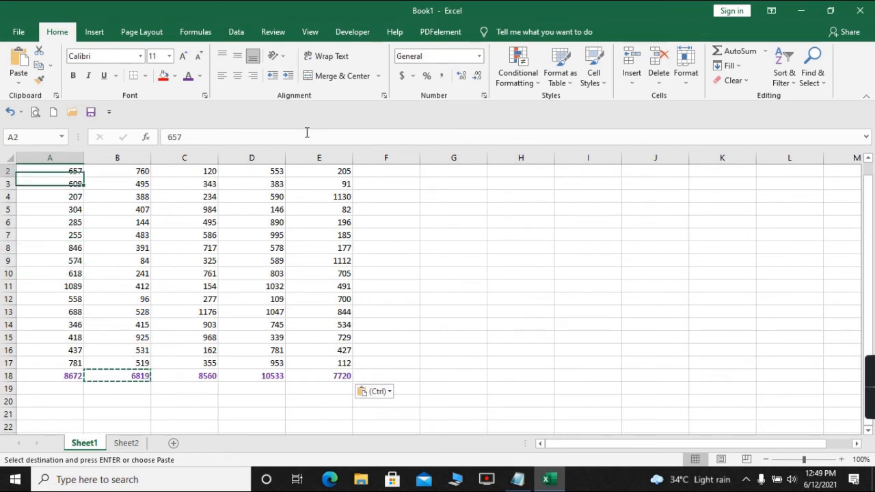
pyautogui.press('Right')
pyautogui.press('Right')
pyautogui.press('Right')
pyautogui.press('Right')
pyautogui.press('Right')
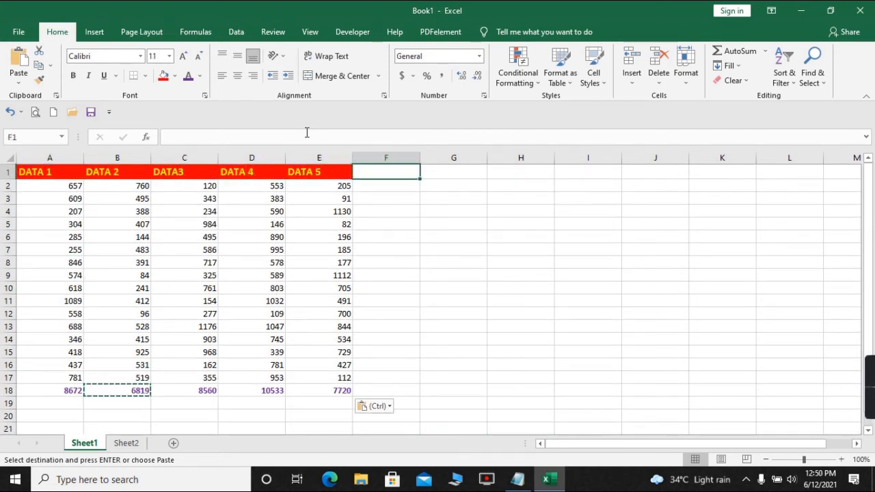
pyautogui.write('SUM ')
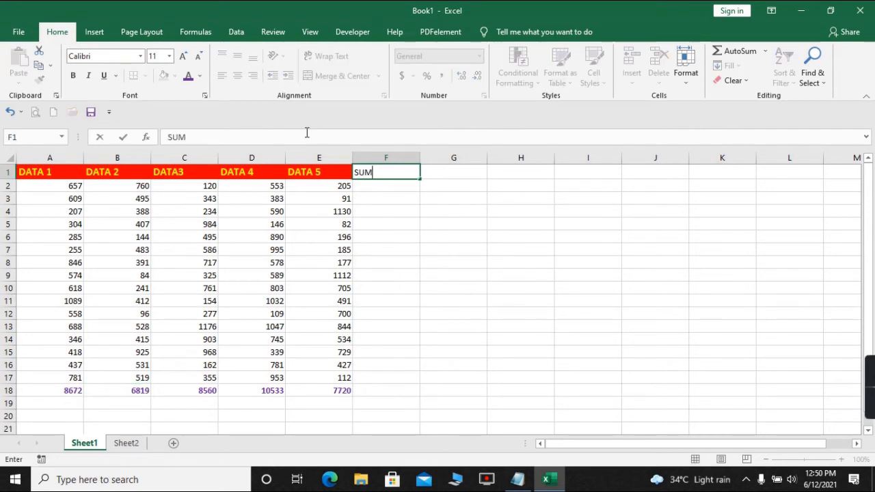
pyautogui.write('RESULT')
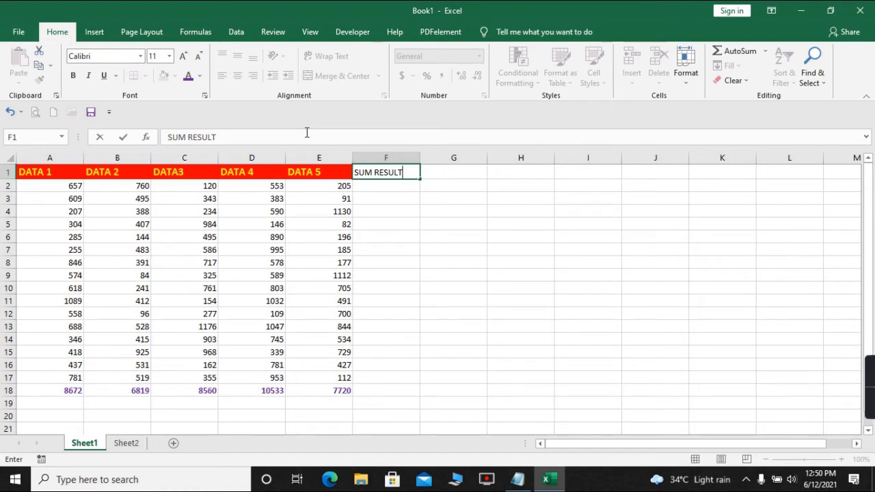
pyautogui.hotkey('ctrl', 'Return')
# Step: Add the heading COUNT RESULT in cell G1 and widen column G to fit it
pyautogui.press('Right')
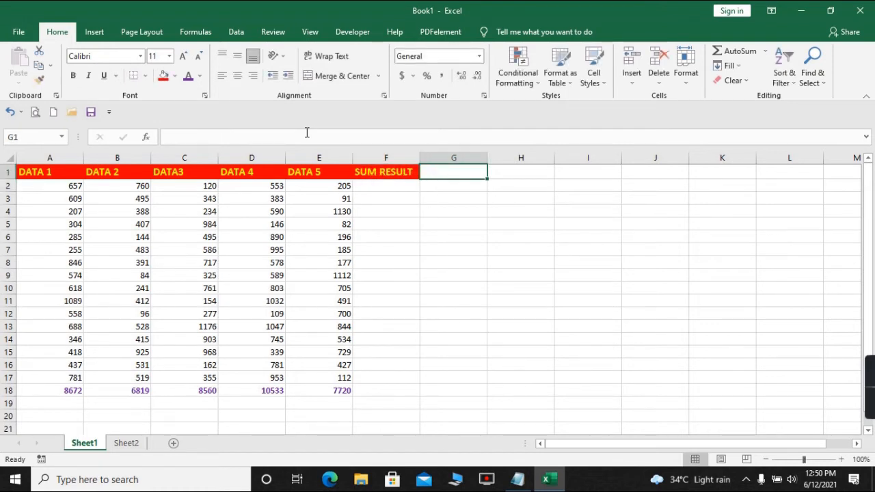
pyautogui.write('COUNT RESULT')
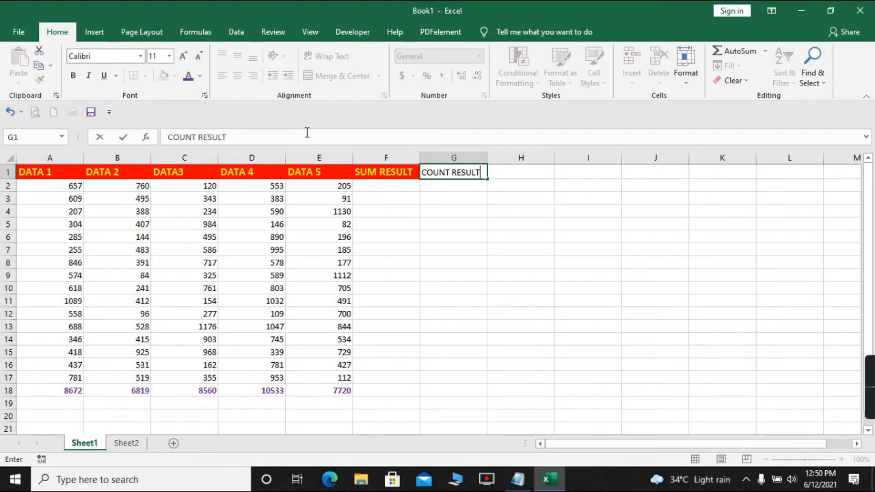
pyautogui.press('Tab')
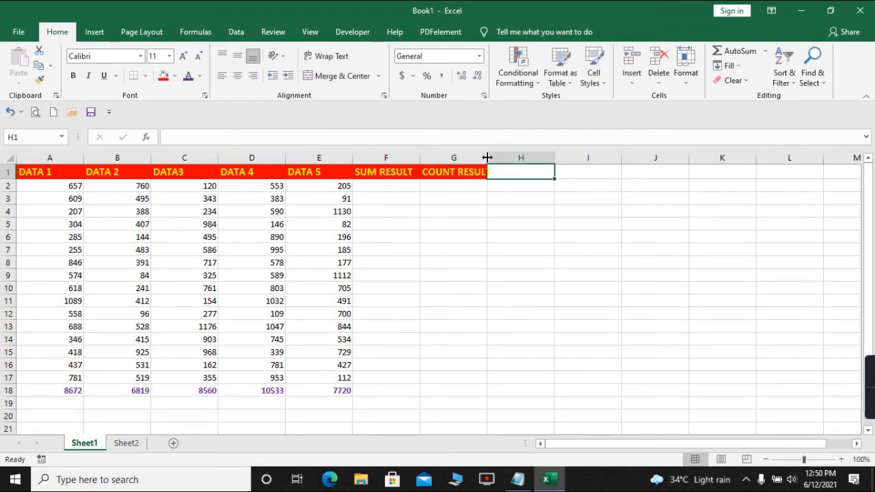
pyautogui.moveTo(487, 157); pyautogui.dragTo(497, 157)
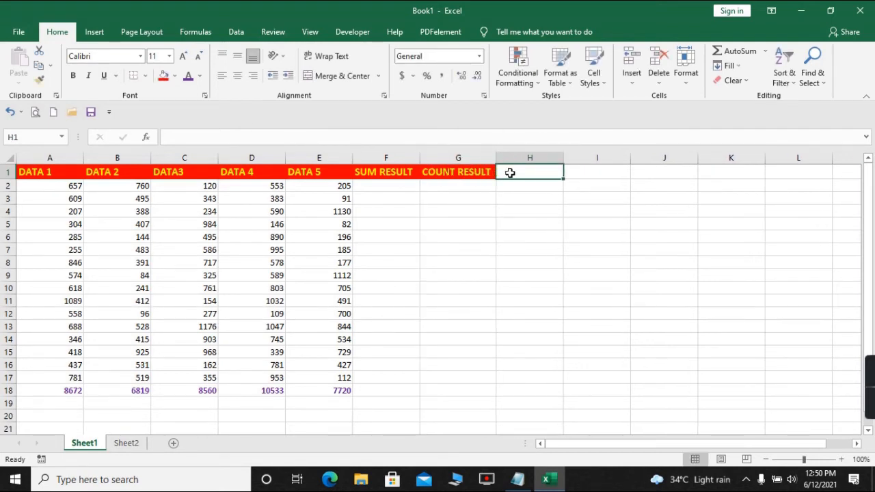
# Step: Check the formula list in Notepad, return to Excel, and enter the headings MAX RESULT in H1 and MIN RESULT in I1
pyautogui.hotkey('alt', 'Tab')
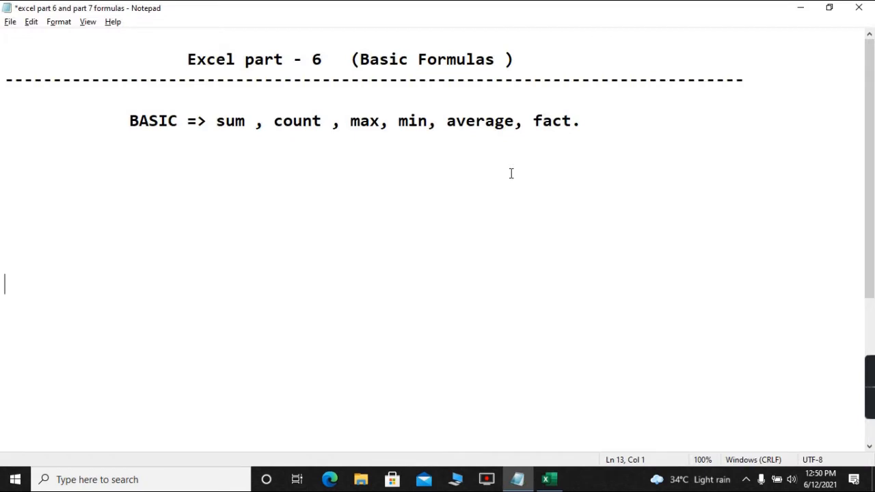
pyautogui.hotkey('alt', 'Tab')
pyautogui.write('MAX')
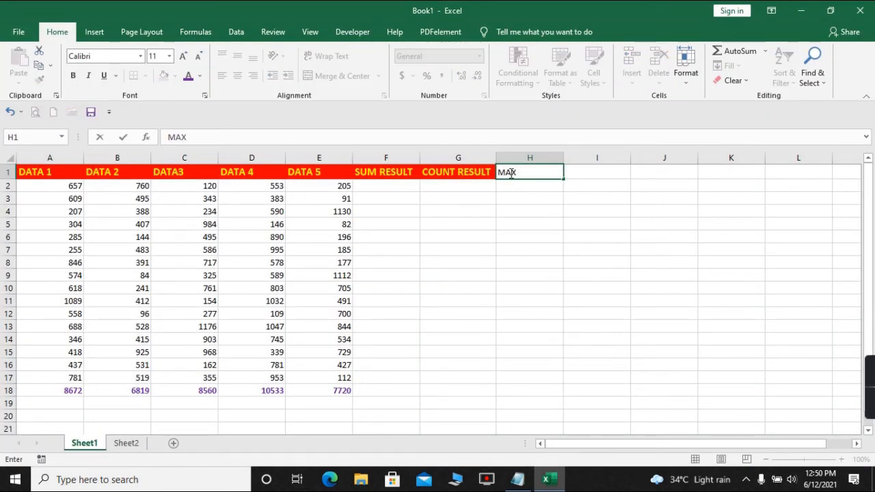
pyautogui.write(' RESULT')
pyautogui.press('Tab')
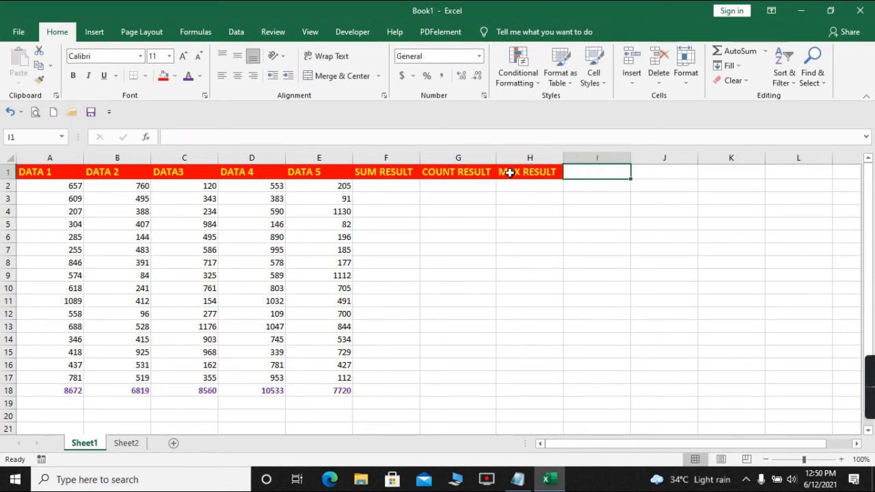
pyautogui.write('MIN RESULT')
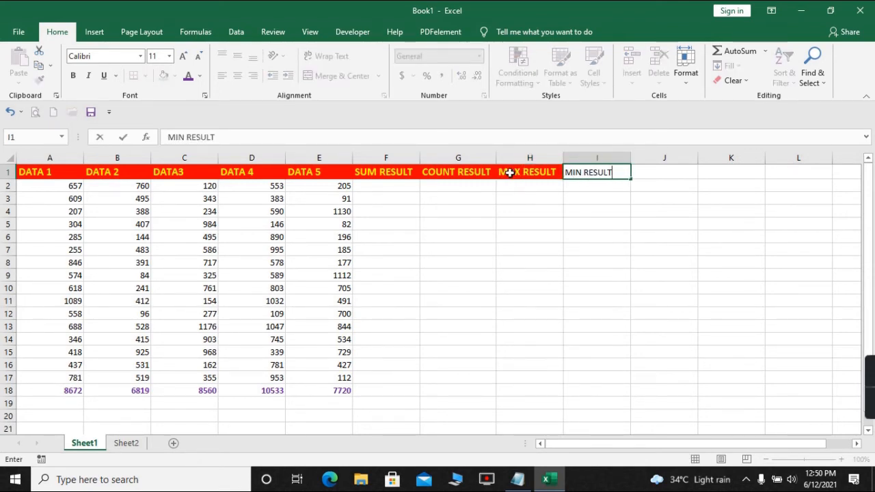
pyautogui.press('Tab')
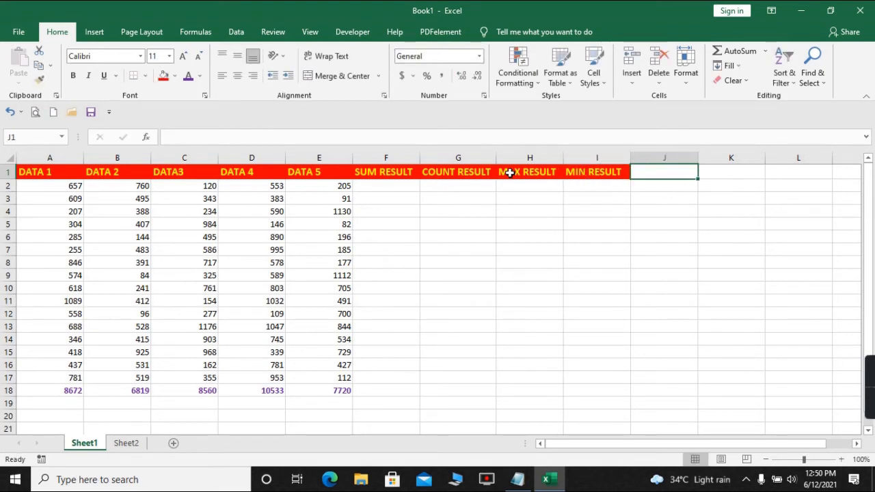
# Step: Examine the SUM RESULT column and the column totals in row 18
pyautogui.press('Down')
pyautogui.press('Left')
pyautogui.press('Left')
pyautogui.press('Left')
pyautogui.press('Left')
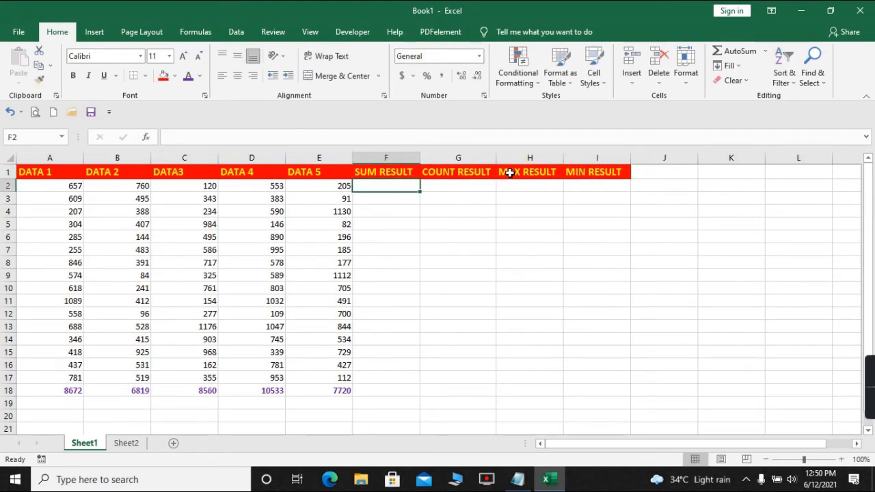
pyautogui.press('Up')
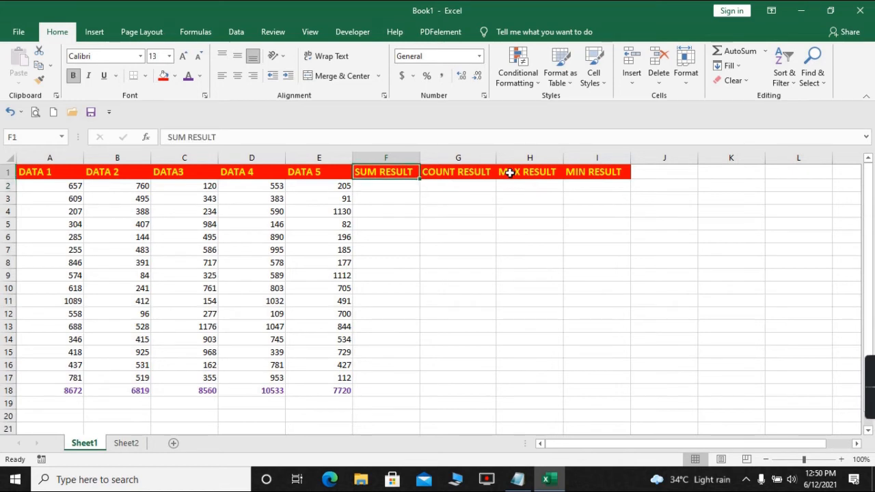
pyautogui.press('Down')
pyautogui.press('Down')
pyautogui.press('Down')
pyautogui.press('Down')
pyautogui.press('Down')
pyautogui.press('Down')
pyautogui.press('Down')
pyautogui.press('Down')
pyautogui.press('Down')
pyautogui.press('Down')
pyautogui.press('Down')
pyautogui.press('Down')
pyautogui.press('Down')
pyautogui.press('Down')
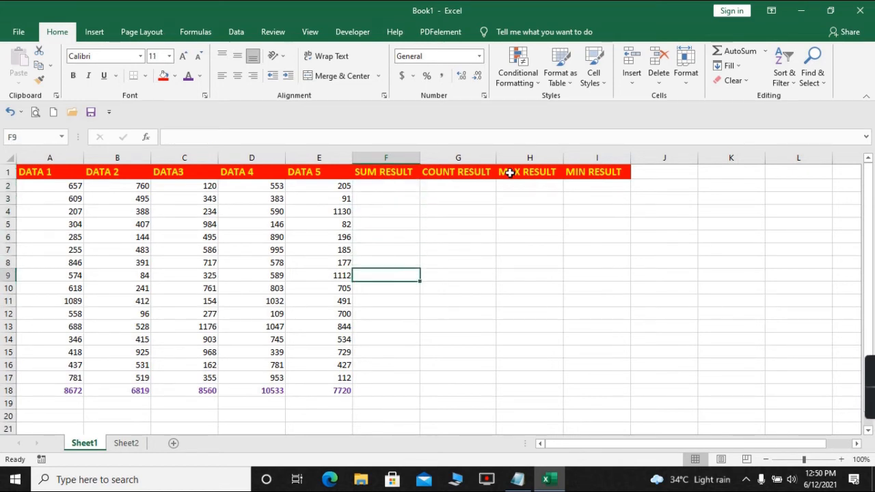
pyautogui.press('Down')
pyautogui.press('Down')
pyautogui.press('Down')
pyautogui.press('Left')
pyautogui.press('Left')
pyautogui.press('Left')
pyautogui.press('Left')
pyautogui.press('Left')
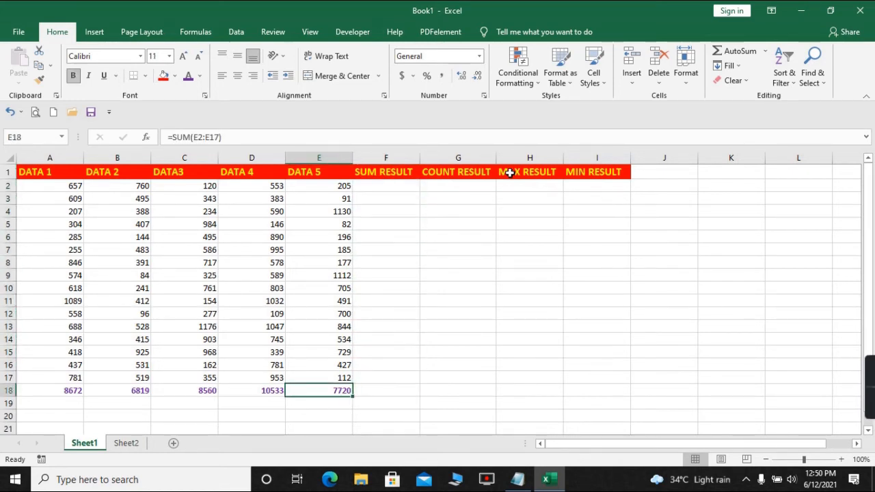
pyautogui.press('Right')
pyautogui.press('Right')
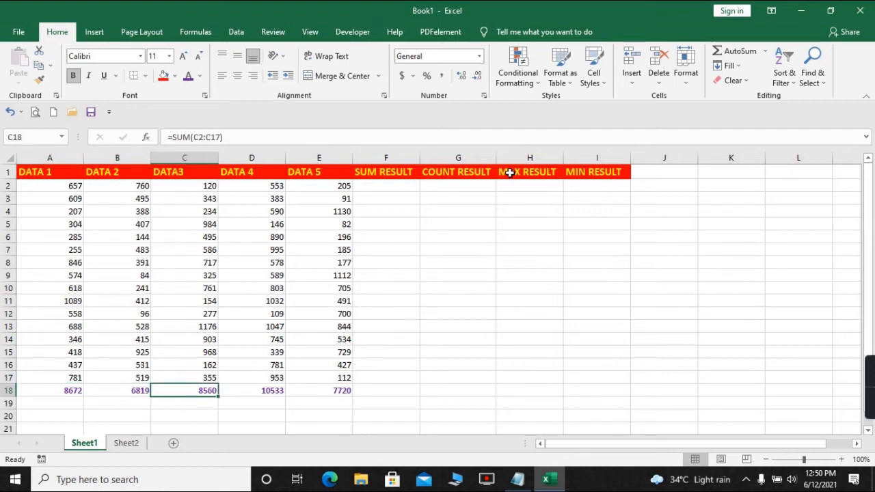
# Step: Highlight the DATA 1 column from its total in A18 up to A2 to review the summed cells
pyautogui.press('Left')
pyautogui.press('Left')
pyautogui.hotkey('shift', 'Up')
pyautogui.hotkey('shift', 'Up')
pyautogui.hotkey('shift', 'Up')
pyautogui.hotkey('shift', 'Up')
pyautogui.hotkey('shift', 'Up')
pyautogui.hotkey('shift', 'Up')
pyautogui.hotkey('shift', 'Up')
pyautogui.hotkey('shift', 'Up')
pyautogui.hotkey('shift', 'Up')
pyautogui.hotkey('shift', 'Up')
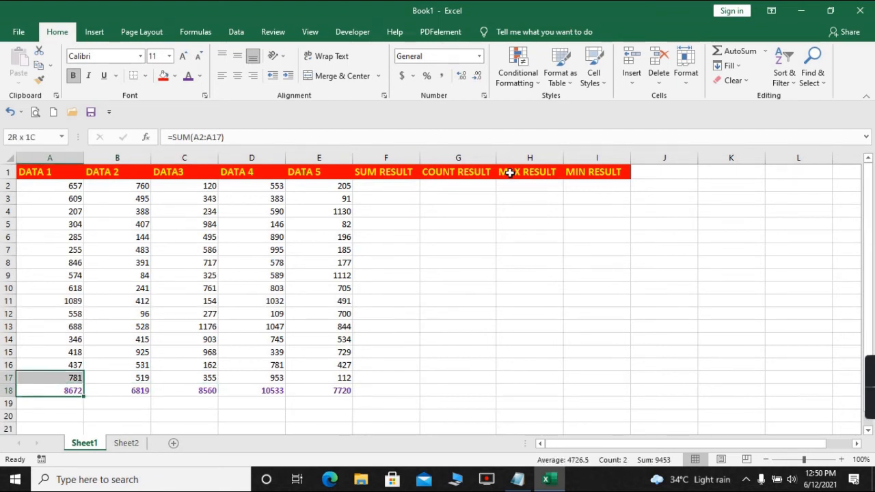
pyautogui.hotkey('shift', 'Up')
pyautogui.hotkey('shift', 'Up')
pyautogui.hotkey('shift', 'Up')
pyautogui.hotkey('shift', 'Up')
pyautogui.hotkey('shift', 'Up')
pyautogui.hotkey('shift', 'Up')
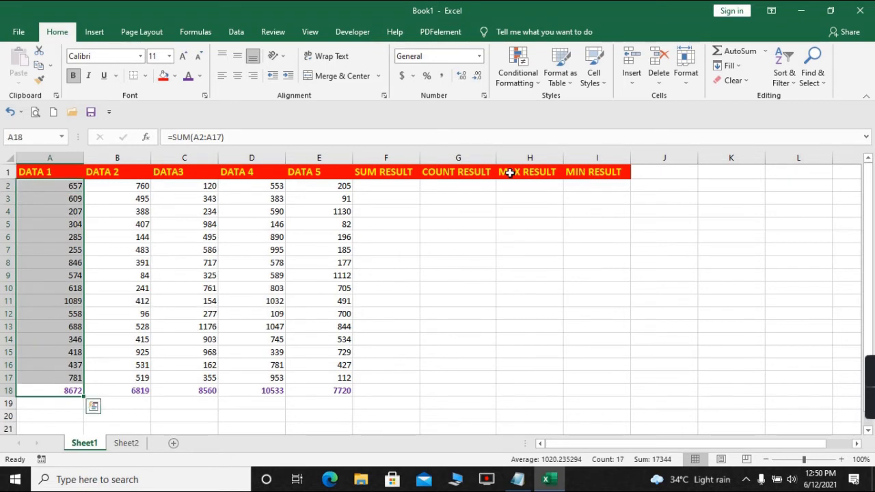
# Step: Follow the table's last rows into the SUM RESULT column, and highlight A2:E2 to review the first row's values
pyautogui.press('Right')
pyautogui.press('Right')
pyautogui.press('Right')
pyautogui.press('Right')
pyautogui.press('Up')
pyautogui.press('Up')
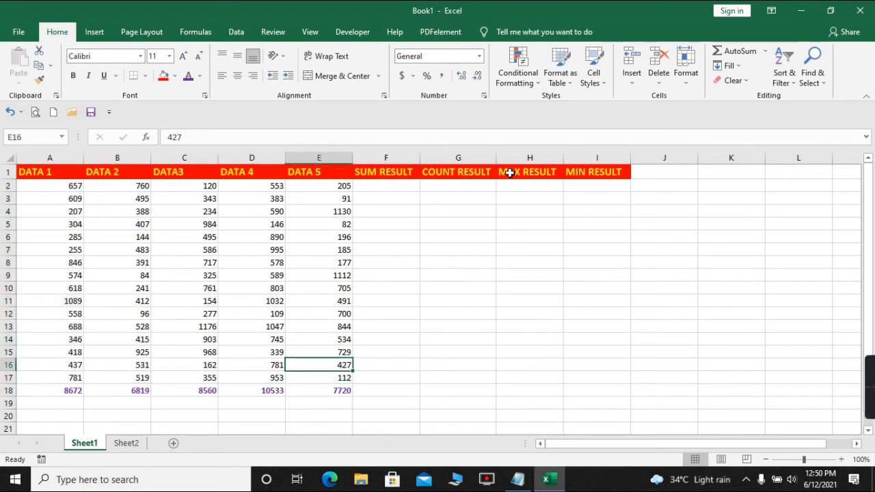
pyautogui.press('Down')
pyautogui.press('Right')
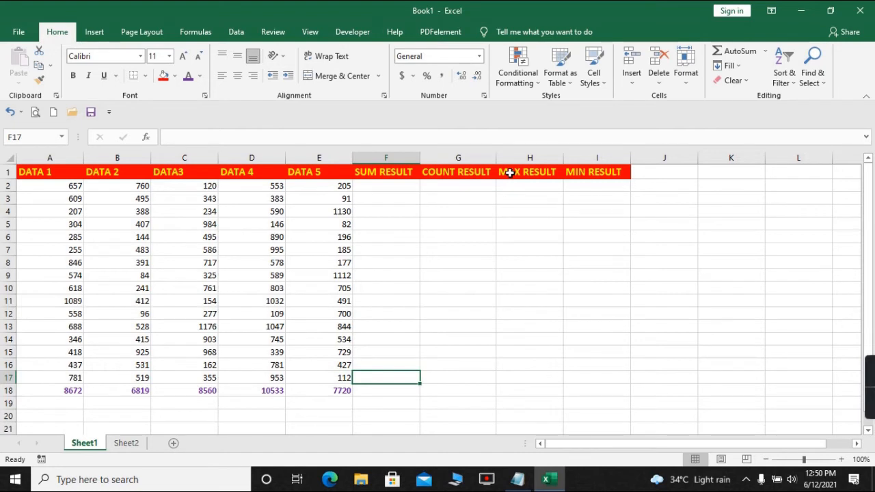
pyautogui.press('Left')
pyautogui.press('Down')
pyautogui.press('Right')
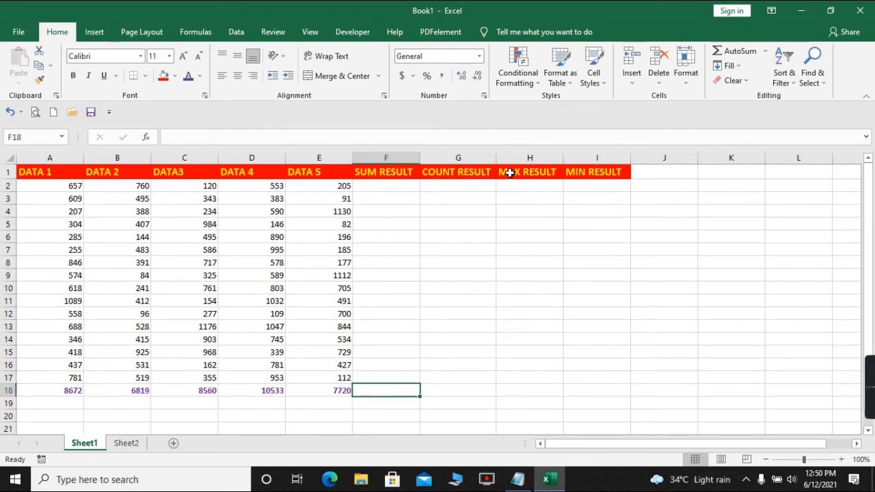
pyautogui.press('Up')
pyautogui.press('Up')
pyautogui.press('Up')
pyautogui.press('Up')
pyautogui.press('Up')
pyautogui.press('Up')
pyautogui.press('Up')
pyautogui.press('Up')
pyautogui.press('Up')
pyautogui.press('Up')
pyautogui.press('Up')
pyautogui.press('Up')
pyautogui.press('Up')
pyautogui.press('Up')
pyautogui.press('Up')
pyautogui.press('Up')
pyautogui.press('Up')
pyautogui.press('Down')
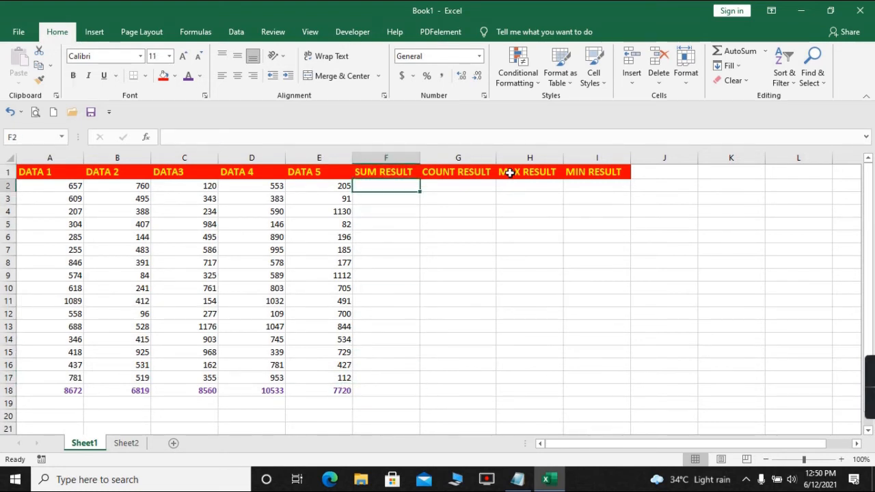
pyautogui.press('Left')
pyautogui.press('Left')
pyautogui.press('Left')
pyautogui.press('Left')
pyautogui.press('Left')
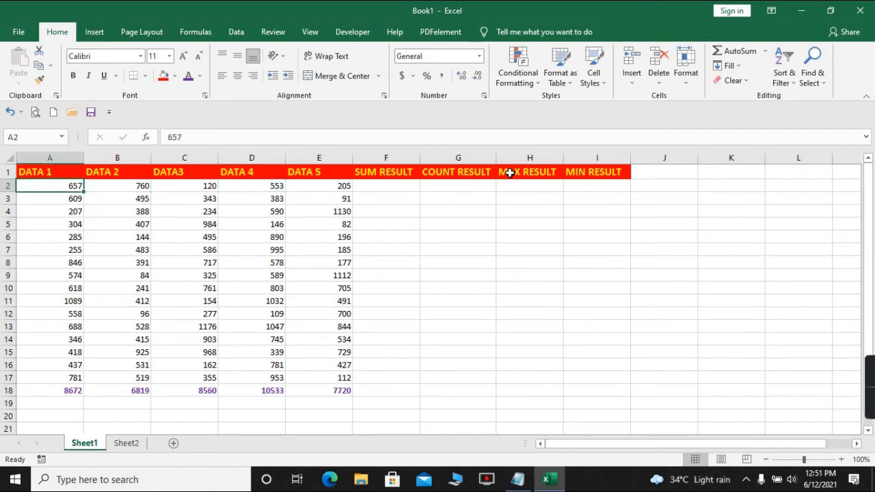
pyautogui.hotkey('shift', 'Right')
pyautogui.hotkey('shift', 'Right')
pyautogui.hotkey('shift', 'Right')
pyautogui.hotkey('shift', 'Right')
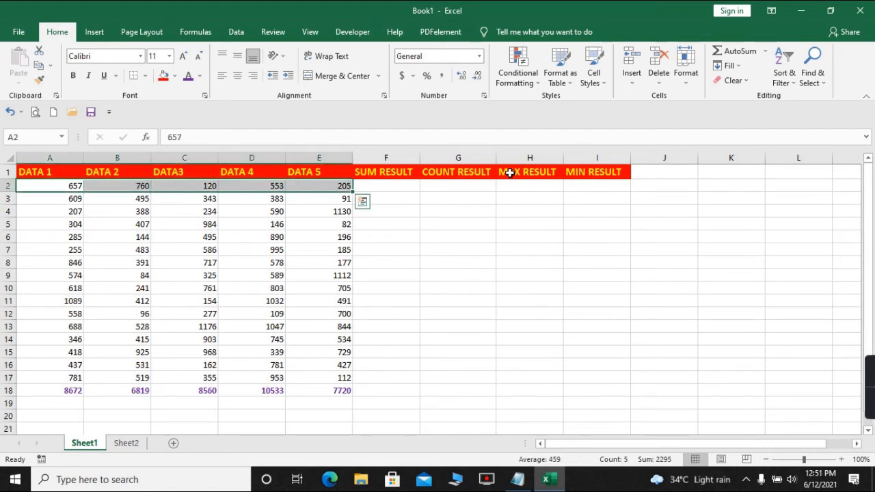
# Step: Total the first data row in cell F2 with a SUM formula over A2:E2, picking the range on the sheet, and reselect F2
pyautogui.press('Right')
pyautogui.press('Right')
pyautogui.press('Right')
pyautogui.press('Right')
pyautogui.press('Right')
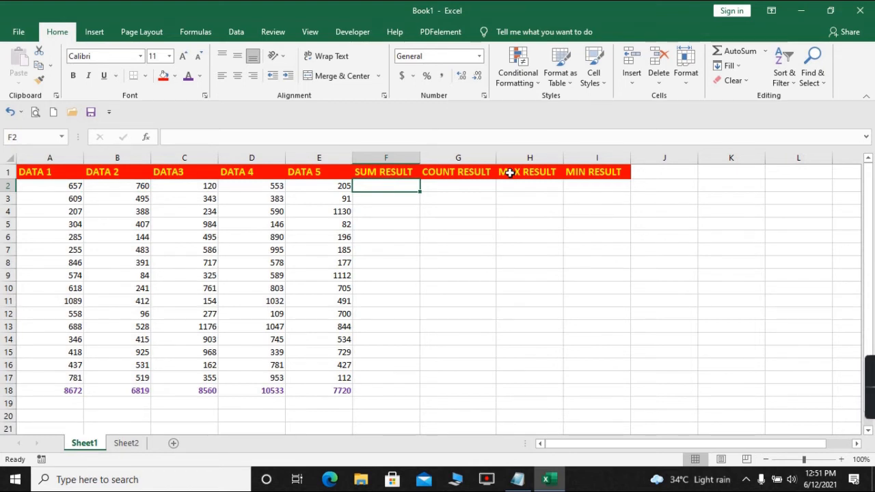
pyautogui.write('=SUM')
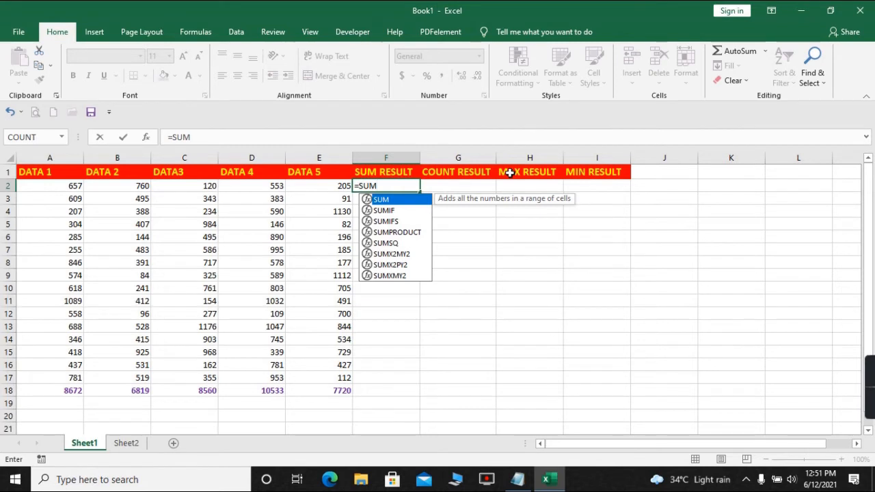
pyautogui.write('(')
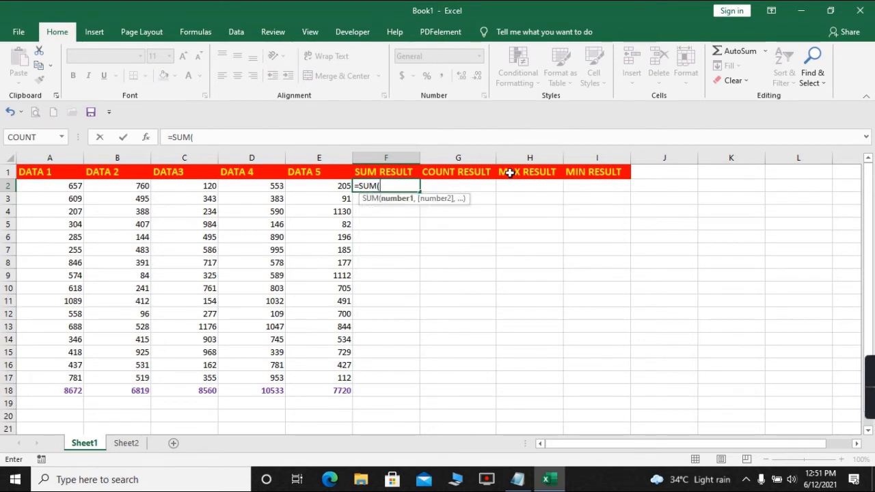
pyautogui.press('Left')
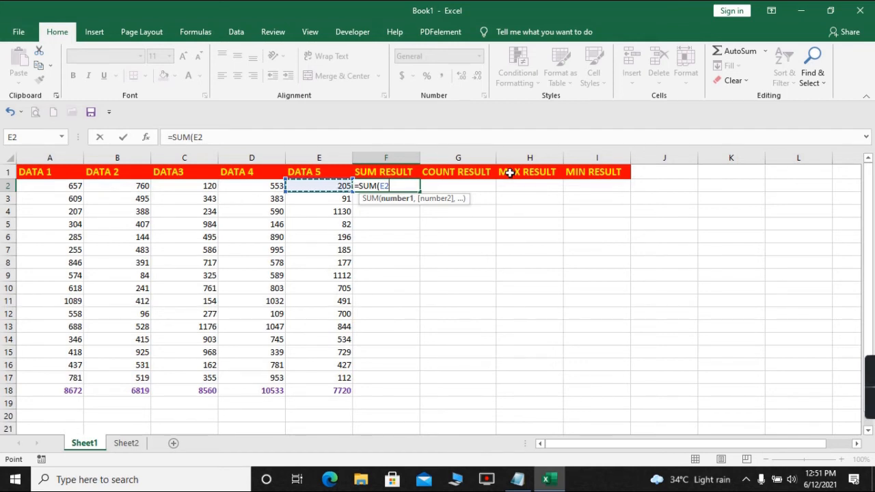
pyautogui.hotkey('shift', 'Left')
pyautogui.hotkey('shift', 'Left')
pyautogui.hotkey('shift', 'Left')
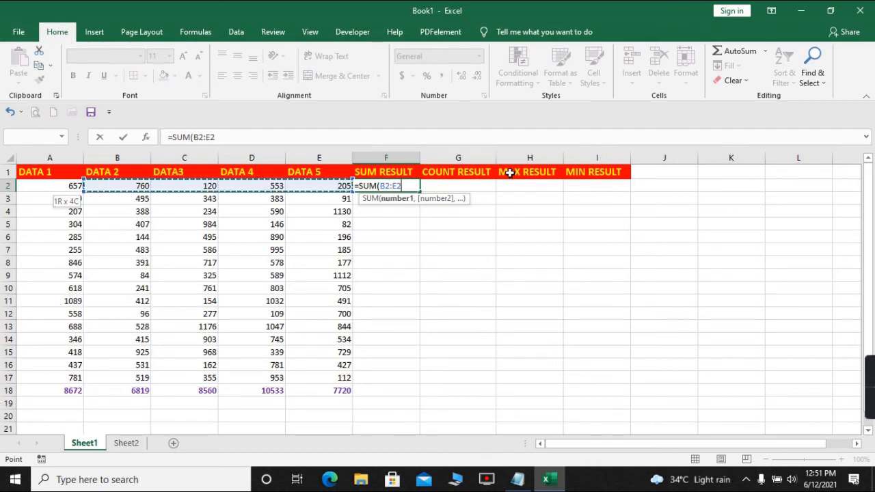
pyautogui.hotkey('shift', 'Left')
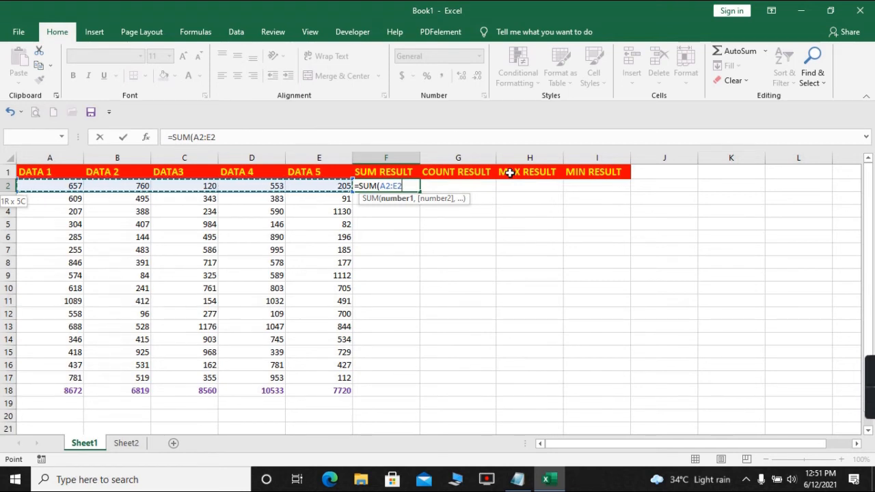
pyautogui.press('Return')
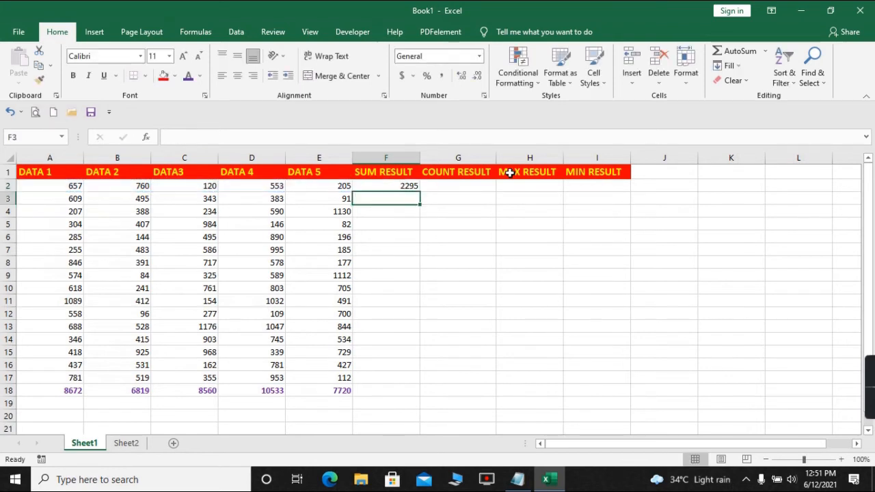
pyautogui.press('Up')
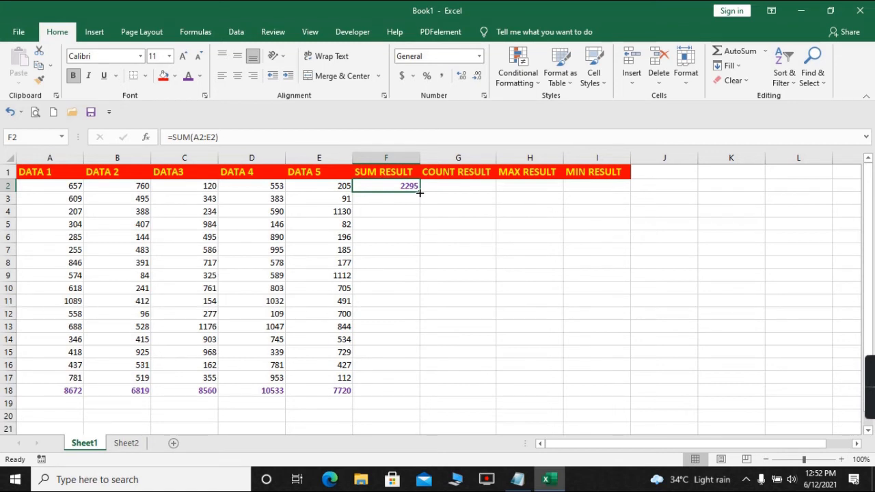
# Step: Fill the SUM formula from F2 down the SUM RESULT column through F18
pyautogui.moveTo(420, 193); pyautogui.dragTo(417, 398)
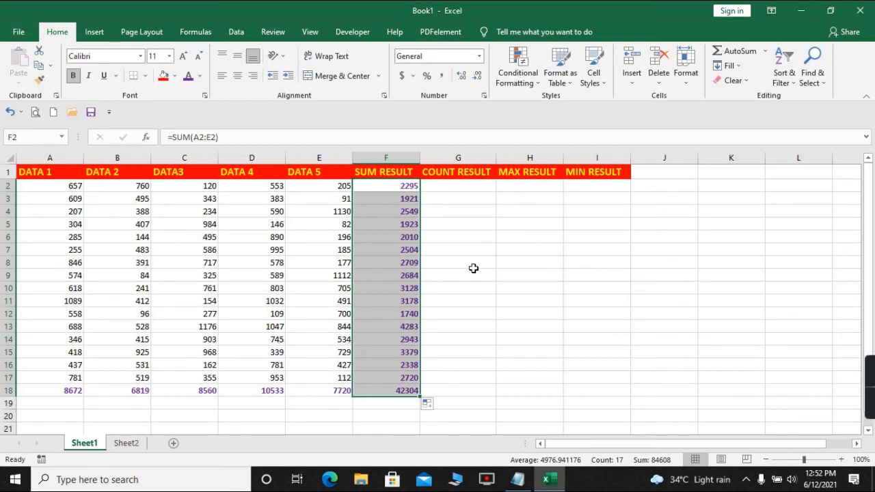
pyautogui.press('Up')
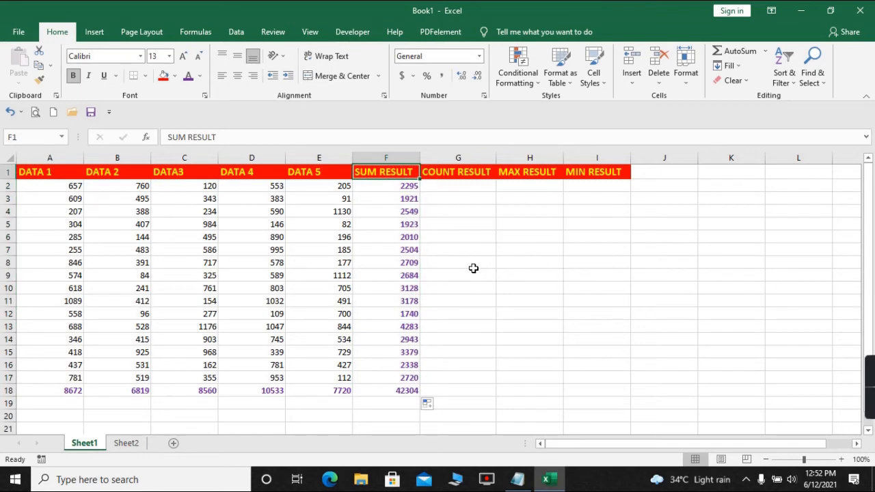
# Step: Clear the filled SUM formulas from F3:F18, keeping only the one in F2
pyautogui.press('Down')
pyautogui.press('Down')
pyautogui.hotkey('shift', 'Down')
pyautogui.hotkey('shift', 'Down')
pyautogui.hotkey('shift', 'Down')
pyautogui.hotkey('shift', 'Down')
pyautogui.hotkey('shift', 'Down')
pyautogui.hotkey('shift', 'Down')
pyautogui.hotkey('shift', 'Down')
pyautogui.hotkey('shift', 'Down')
pyautogui.hotkey('shift', 'Down')
pyautogui.hotkey('shift', 'Down')
pyautogui.hotkey('shift', 'Down')
pyautogui.hotkey('shift', 'Down')
pyautogui.hotkey('shift', 'Down')
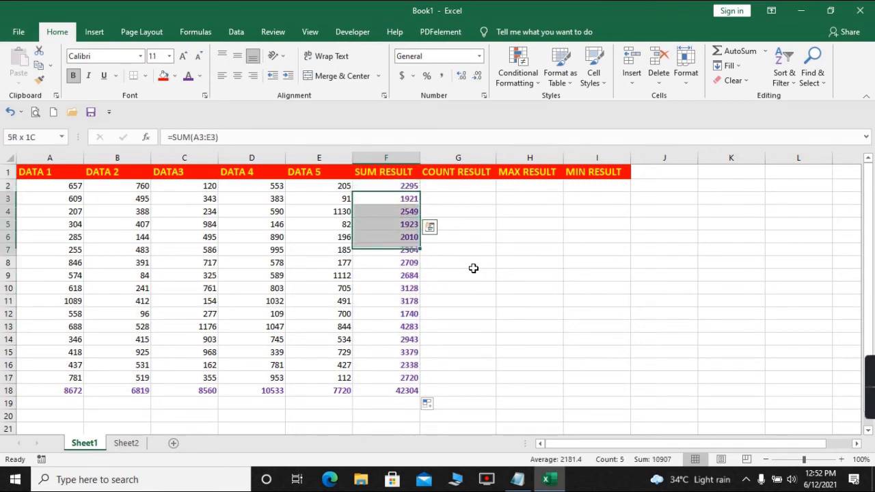
pyautogui.hotkey('shift', 'Down')
pyautogui.hotkey('shift', 'Down')
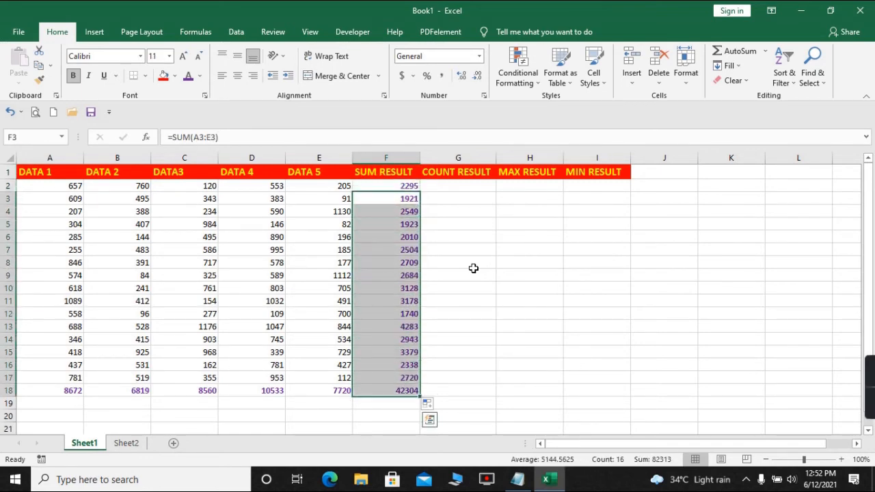
pyautogui.press('Delete')
# Step: Copy the SUM formula in F2 and paste it into F3:F17 of the SUM RESULT column
pyautogui.press('Up')
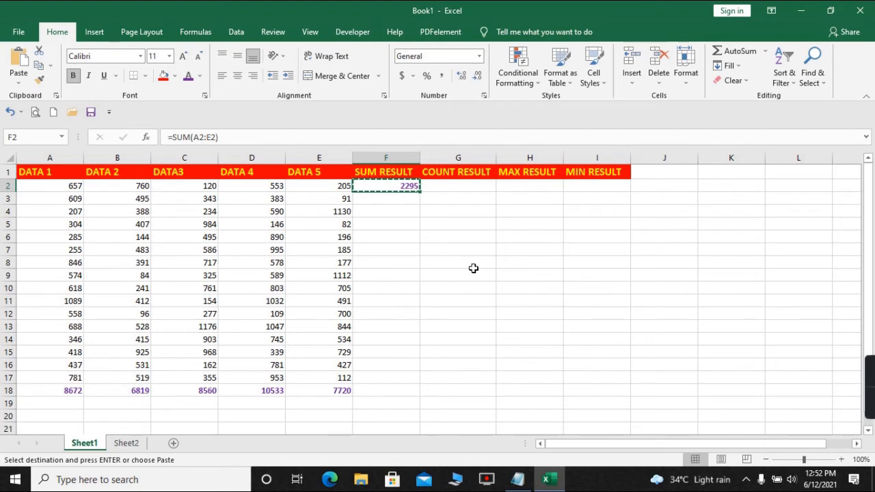
pyautogui.press('Down')
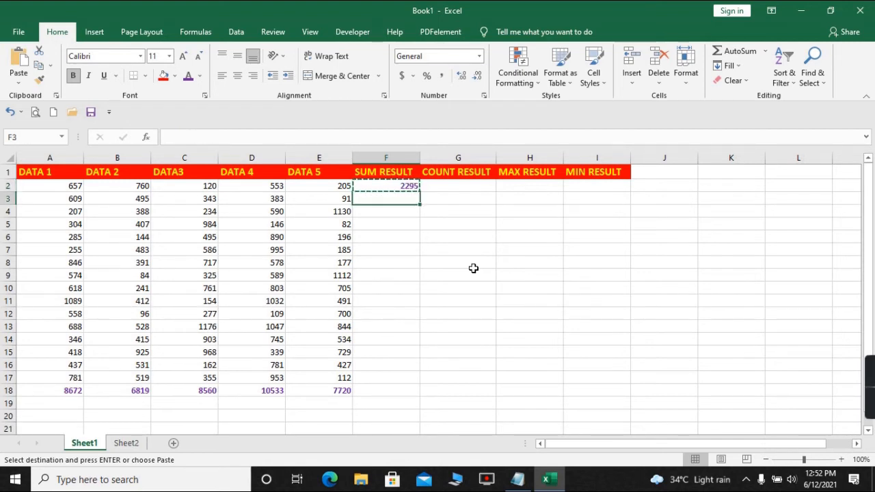
pyautogui.hotkey('shift', 'Down')
pyautogui.hotkey('shift', 'Down')
pyautogui.hotkey('shift', 'Down')
pyautogui.hotkey('shift', 'Down')
pyautogui.hotkey('shift', 'Down')
pyautogui.hotkey('shift', 'Down')
pyautogui.hotkey('shift', 'Down')
pyautogui.hotkey('shift', 'Down')
pyautogui.hotkey('shift', 'Down')
pyautogui.hotkey('shift', 'Down')
pyautogui.hotkey('shift', 'Down')
pyautogui.hotkey('shift', 'Down')
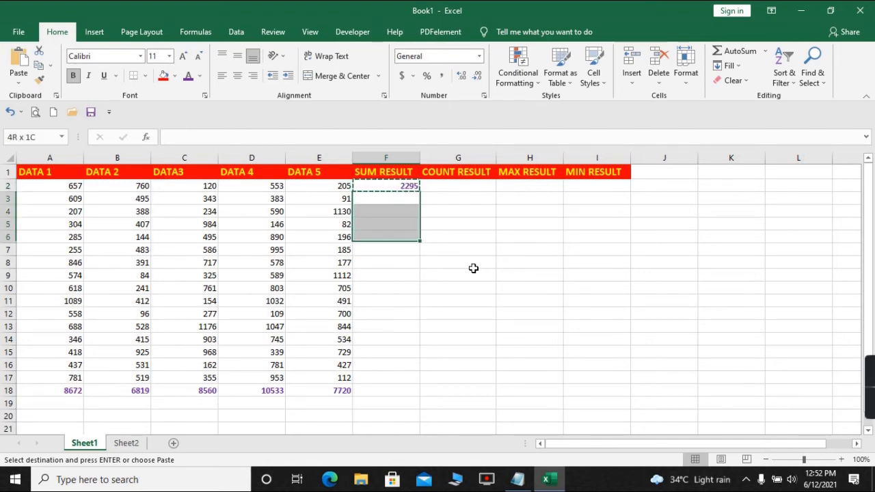
pyautogui.hotkey('shift', 'Down')
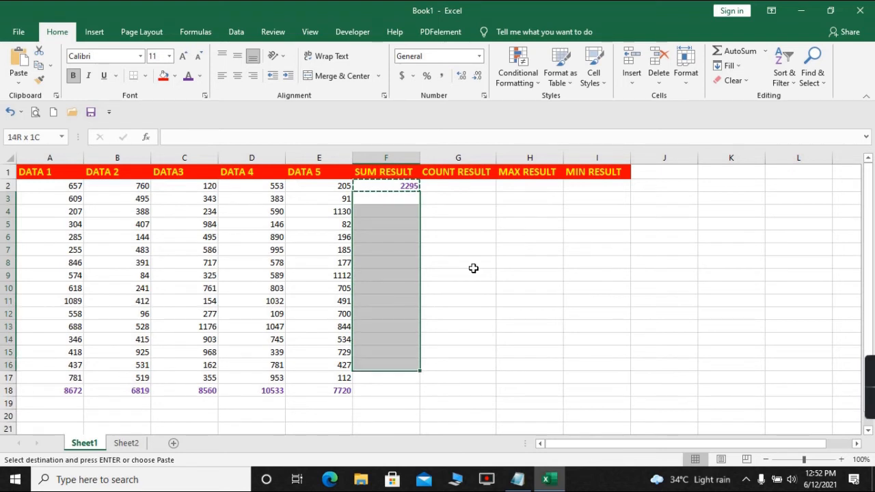
pyautogui.hotkey('shift', 'Down')
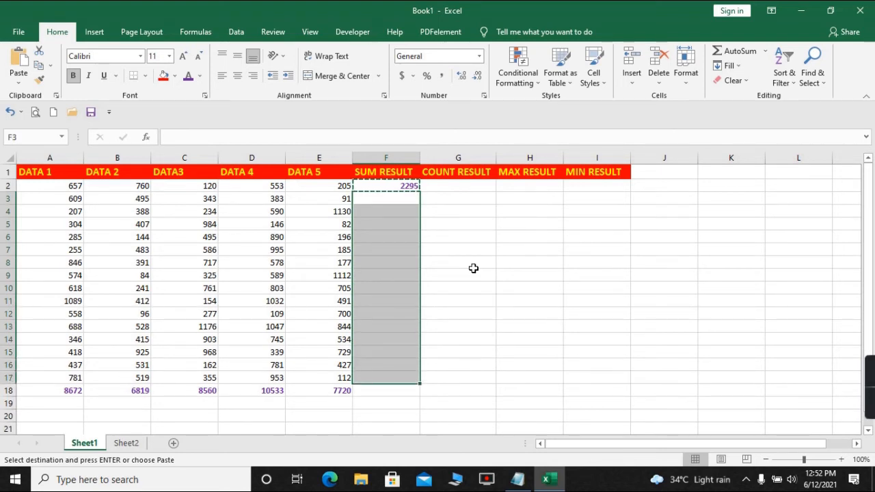
pyautogui.hotkey('ctrl', 'v')
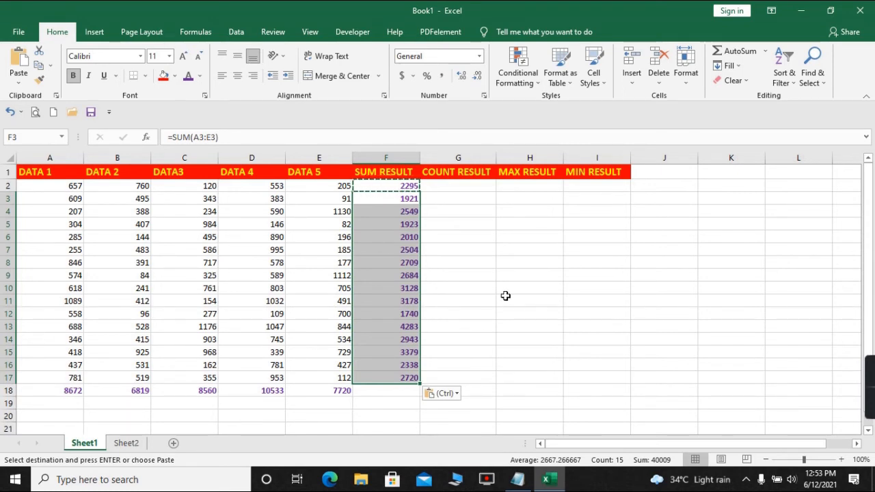
# Step: End copy mode and enter =COUNT(A2:F2) in G2 under COUNT RESULT, picking the range on the sheet
pyautogui.click(447, 184)
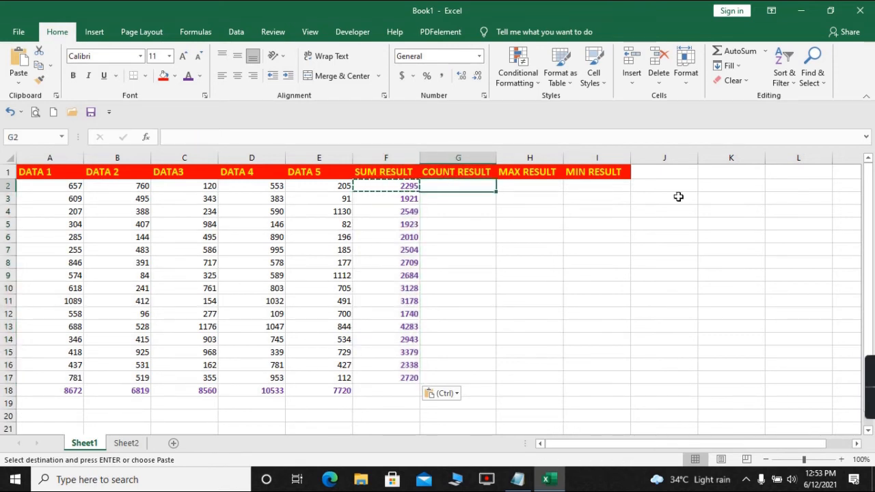
pyautogui.press('Escape')
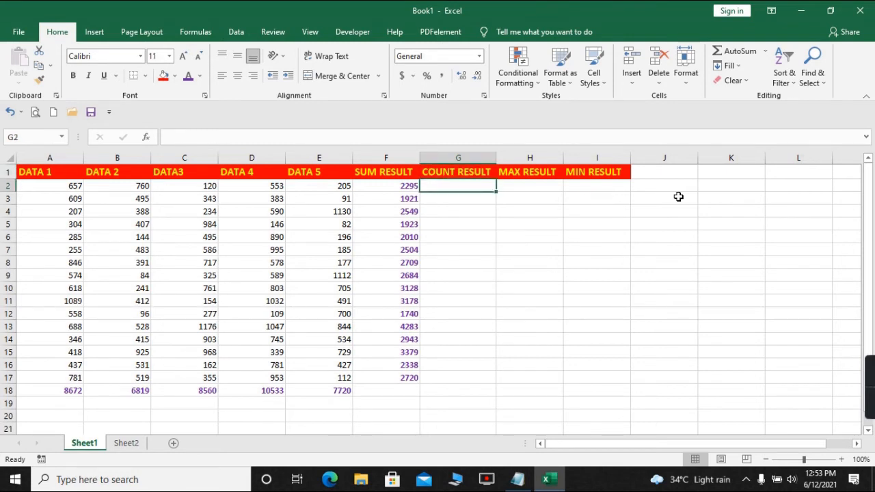
pyautogui.write('=')
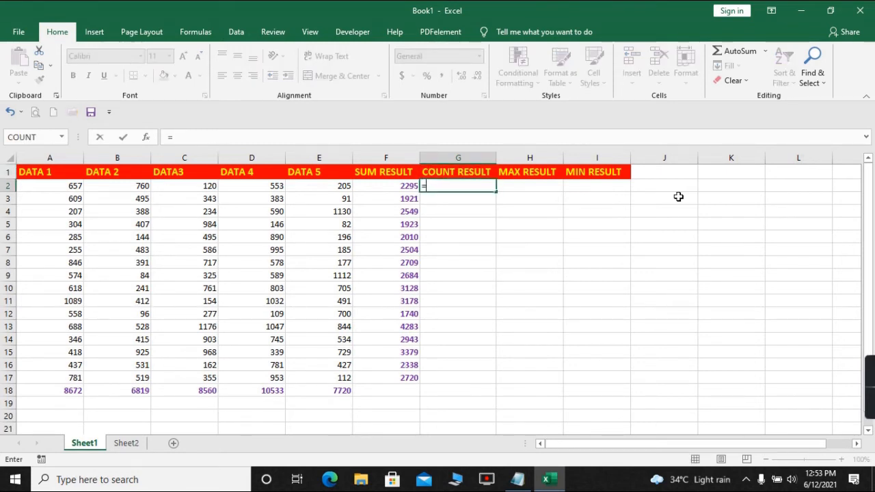
pyautogui.write('COUNT')
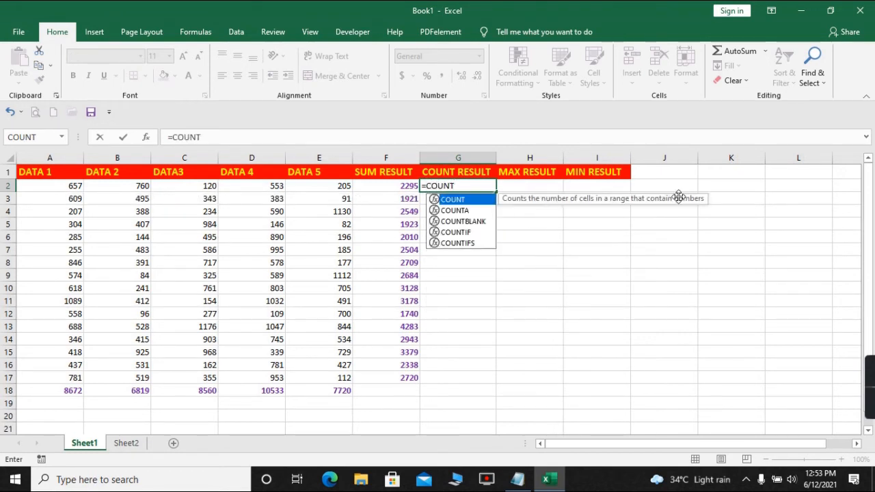
pyautogui.write('(')
pyautogui.press('Left')
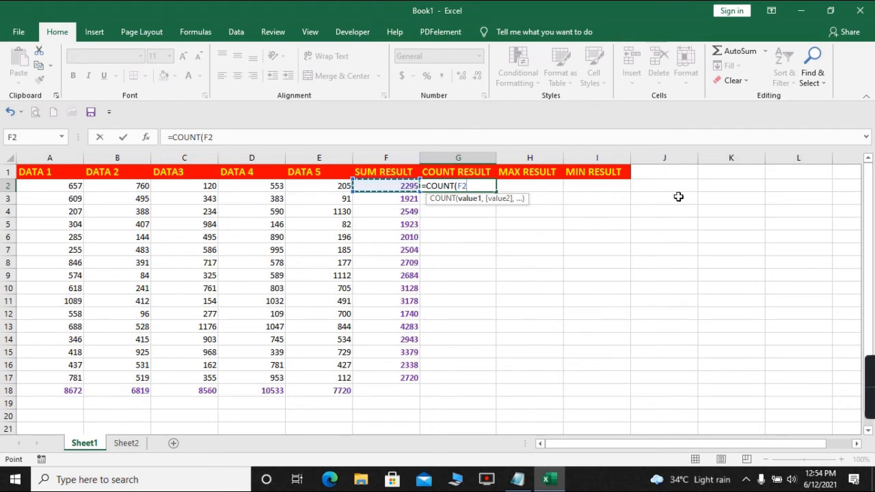
pyautogui.hotkey('shift', 'Left')
pyautogui.hotkey('shift', 'Left')
pyautogui.hotkey('shift', 'Left')
pyautogui.hotkey('shift', 'Left')
pyautogui.hotkey('shift', 'Left')
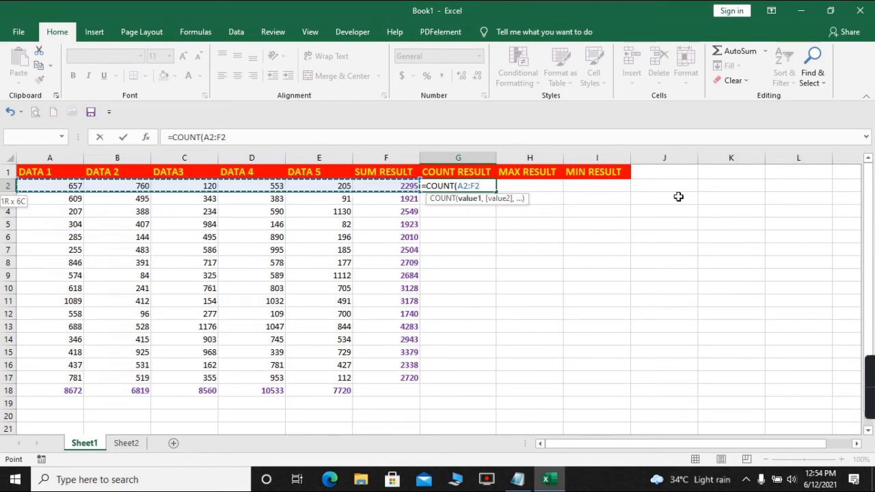
pyautogui.write(')')
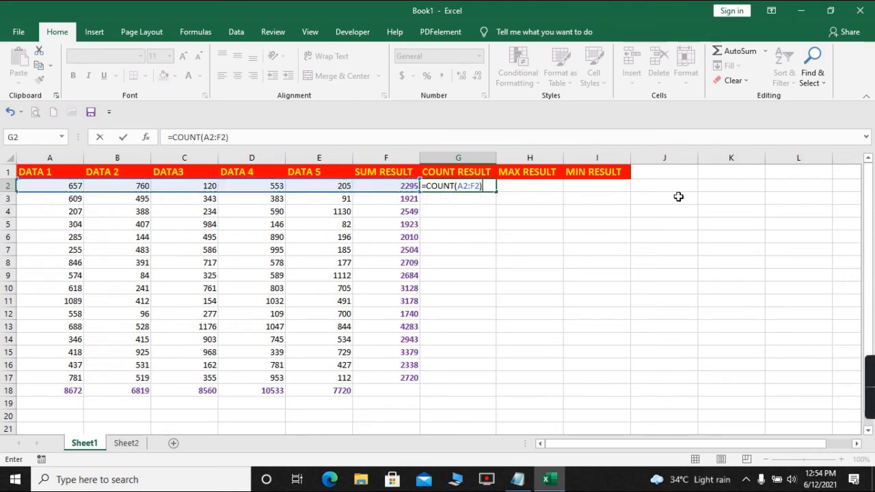
pyautogui.press('Return')
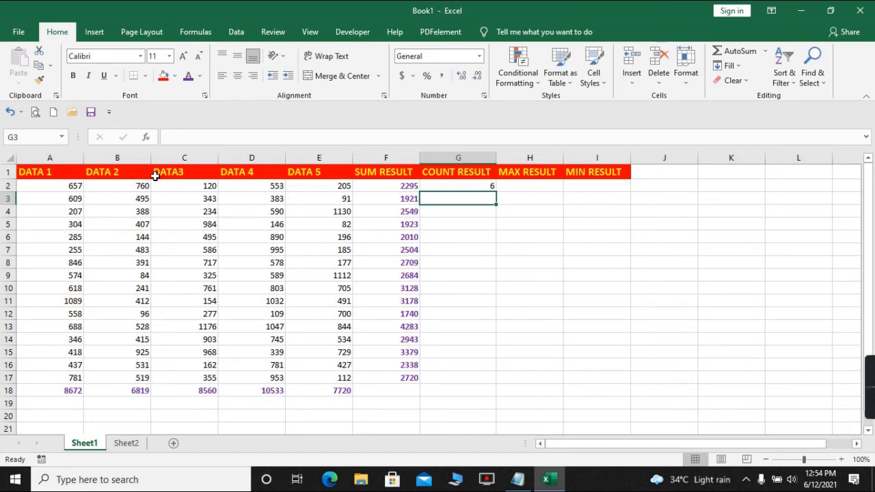
# Step: Go through the cells of row 2 one by one from A2 to F2 to review what COUNT includes
pyautogui.click(67, 186)
pyautogui.moveTo(131, 185); pyautogui.dragTo(188, 194)
pyautogui.click(188, 189)
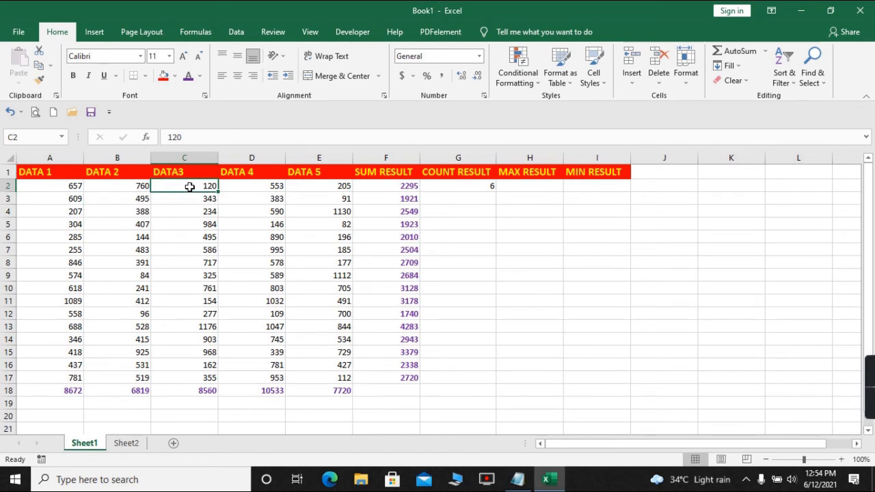
pyautogui.click(270, 188)
pyautogui.click(346, 185)
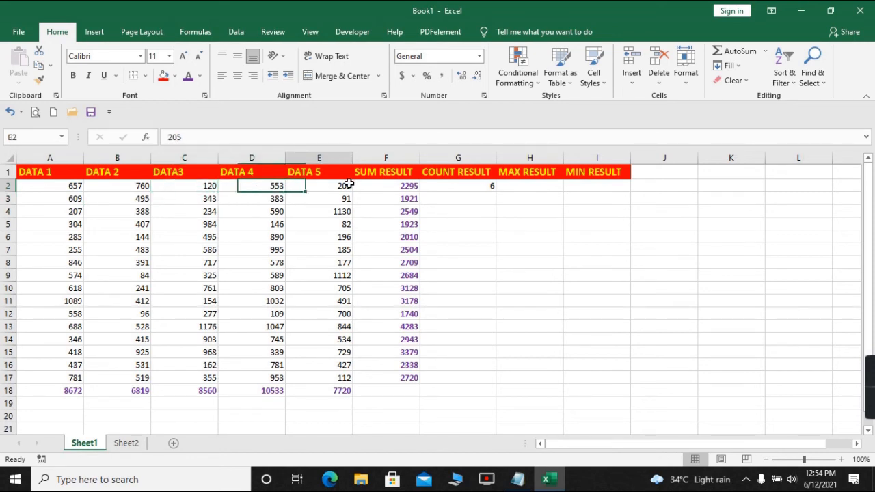
pyautogui.click(389, 187)
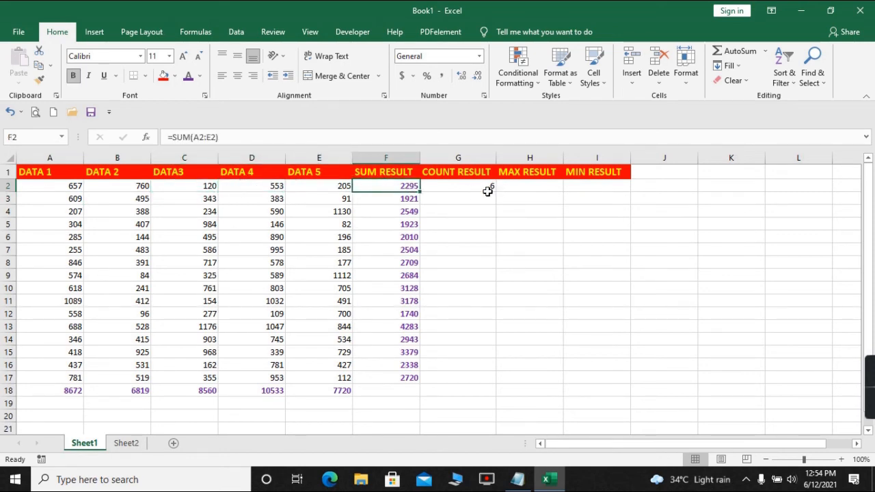
# Step: Fill the COUNT formula from G2 down the COUNT RESULT column through G17
pyautogui.click(494, 188)
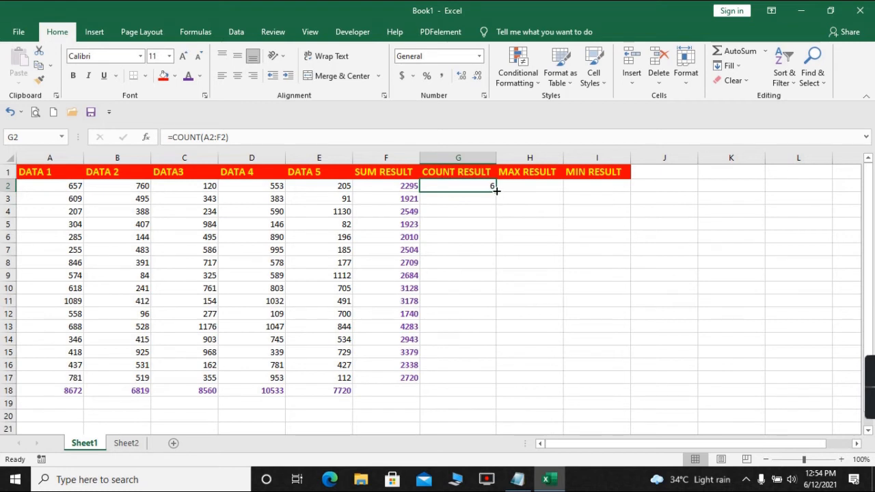
pyautogui.moveTo(496, 189); pyautogui.dragTo(480, 382)
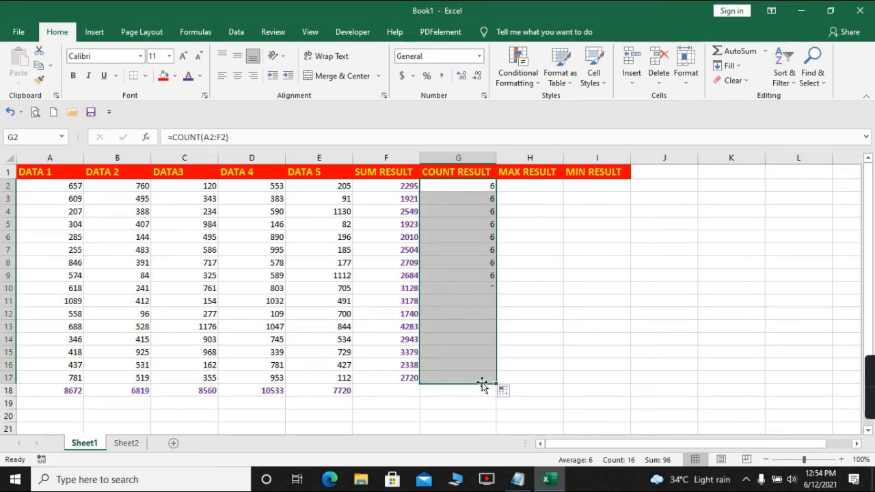
# Step: Highlight A13:F13 to review the cells counted in that row
pyautogui.click(81, 324)
pyautogui.hotkey('shift', 'Right')
pyautogui.hotkey('shift', 'Right')
pyautogui.hotkey('shift', 'Right')
pyautogui.hotkey('shift', 'Right')
pyautogui.hotkey('shift', 'Right')
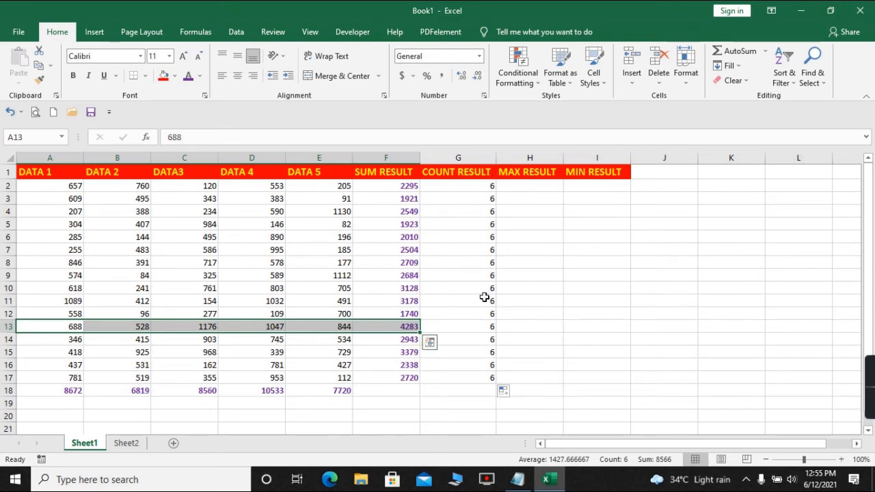
# Step: Enter =MAX(A2:E2) in H2 under MAX RESULT, picking only the five data cells on the sheet
pyautogui.click(526, 183)
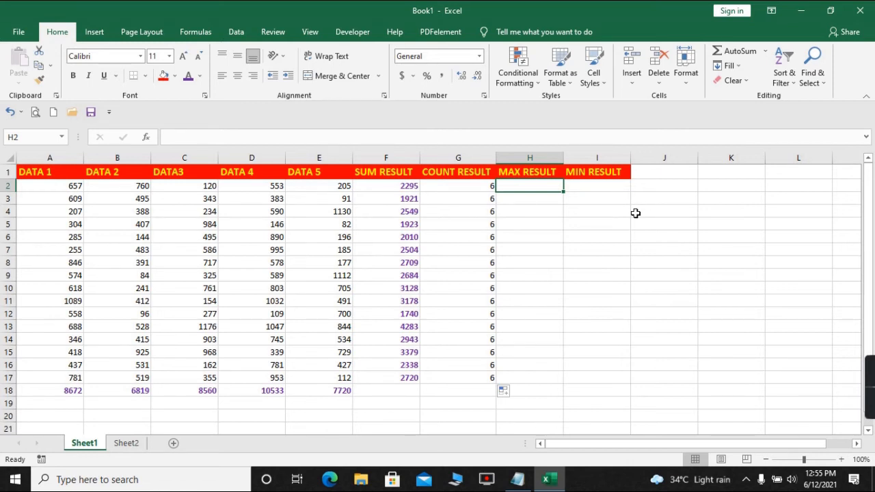
pyautogui.write('=')
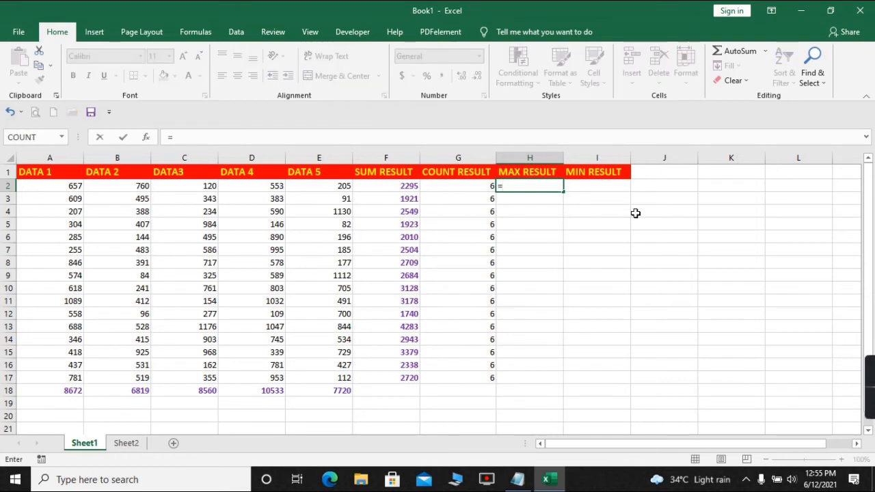
pyautogui.write('M')
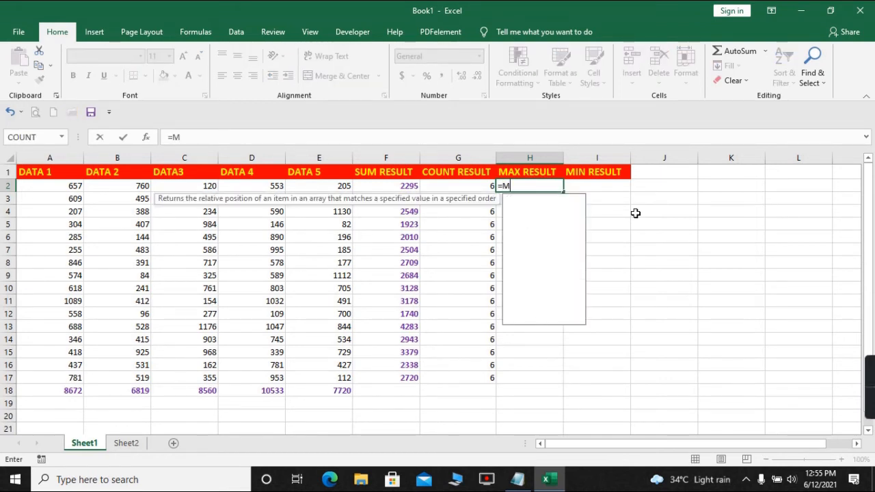
pyautogui.write('AX(')
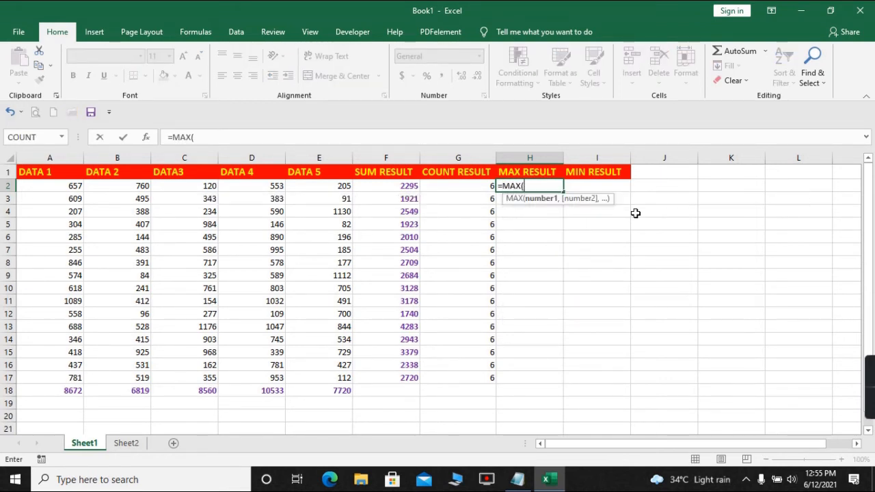
pyautogui.press('Left')
pyautogui.press('Left')
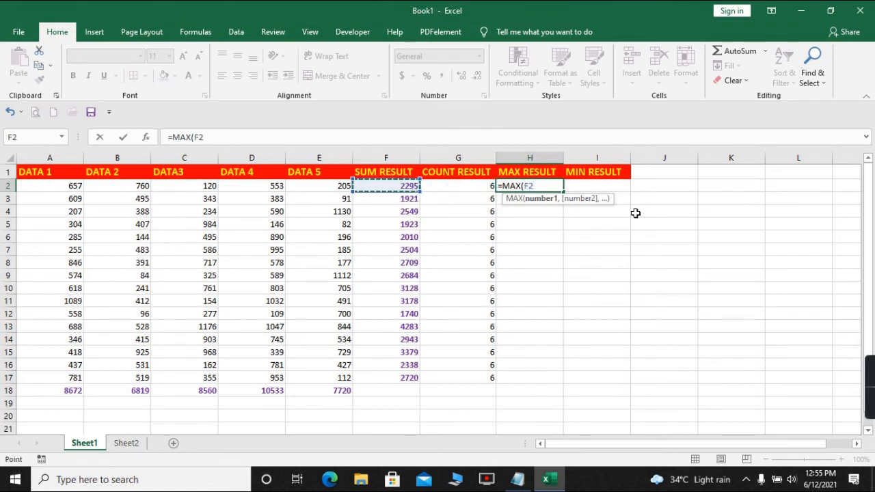
pyautogui.press('Right')
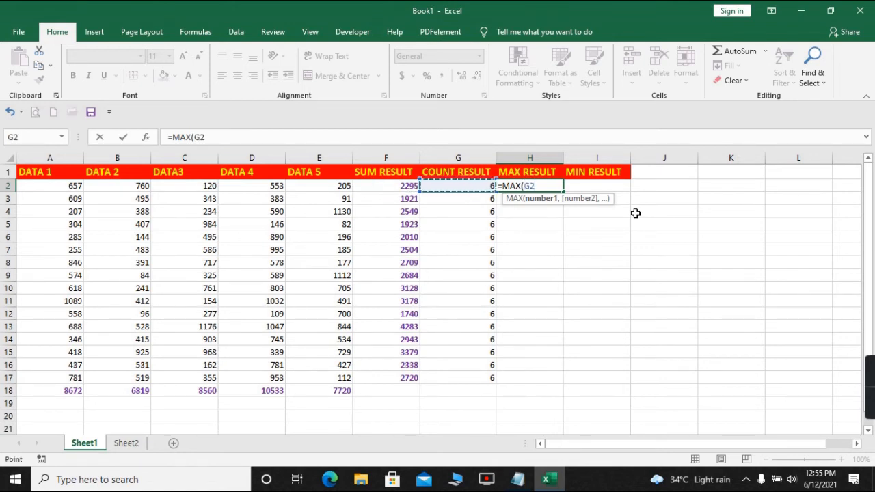
pyautogui.press('Left')
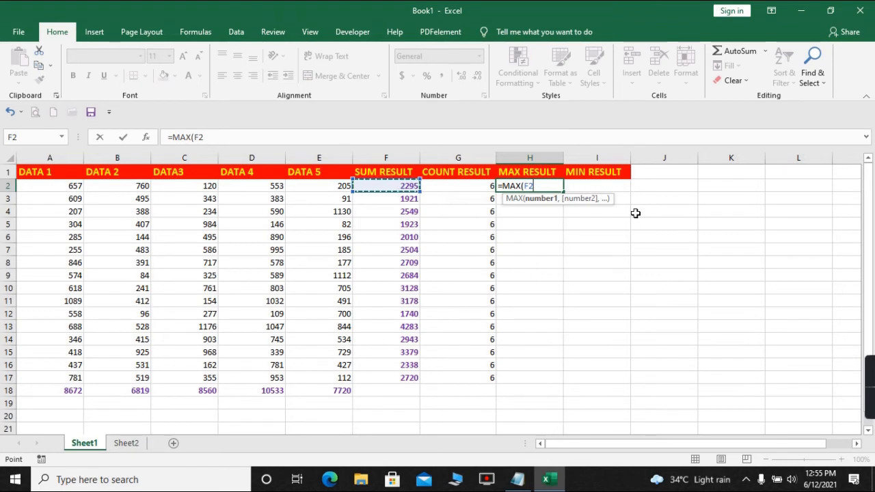
pyautogui.press('Left')
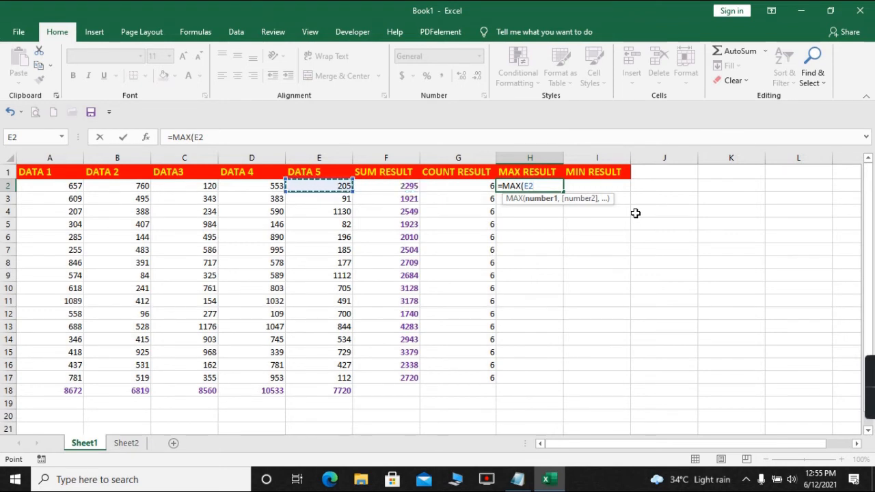
pyautogui.hotkey('shift', 'Left')
pyautogui.hotkey('shift', 'Left')
pyautogui.hotkey('shift', 'Left')
pyautogui.hotkey('shift', 'Left')
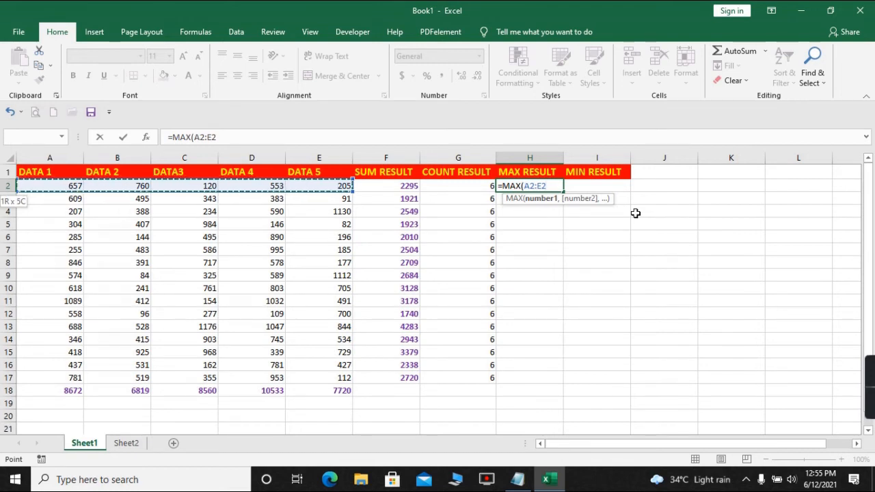
pyautogui.write(')')
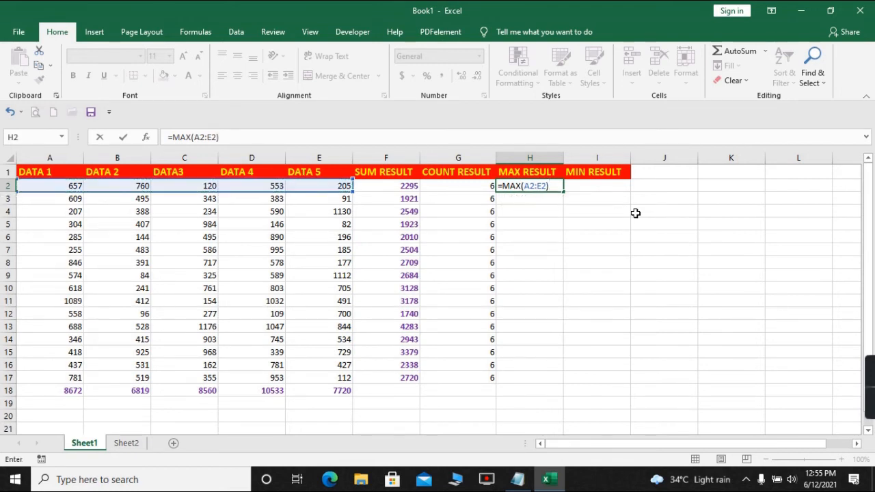
pyautogui.press('Return')
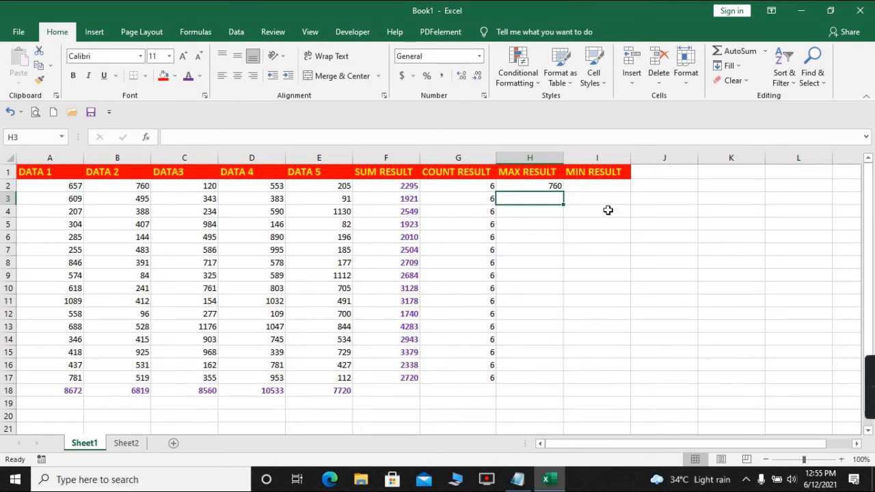
# Step: Fill the MAX formula from H2 down the MAX RESULT column through H17
pyautogui.click(535, 187)
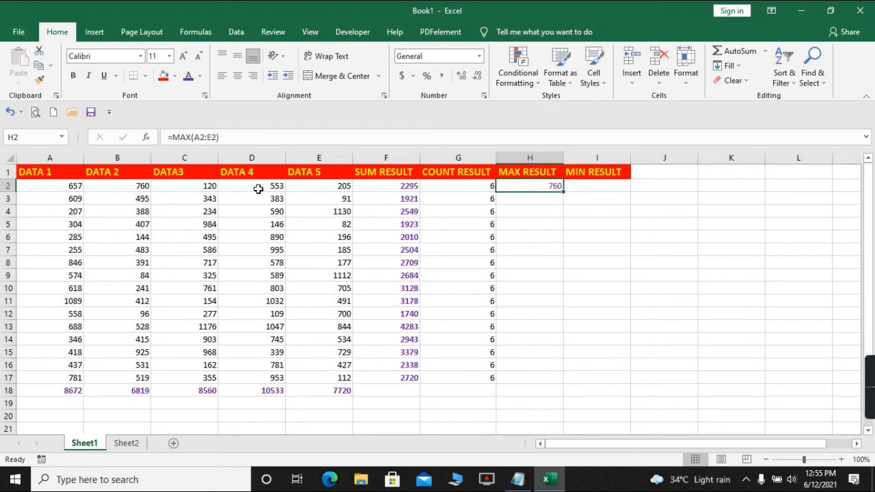
pyautogui.click(313, 188)
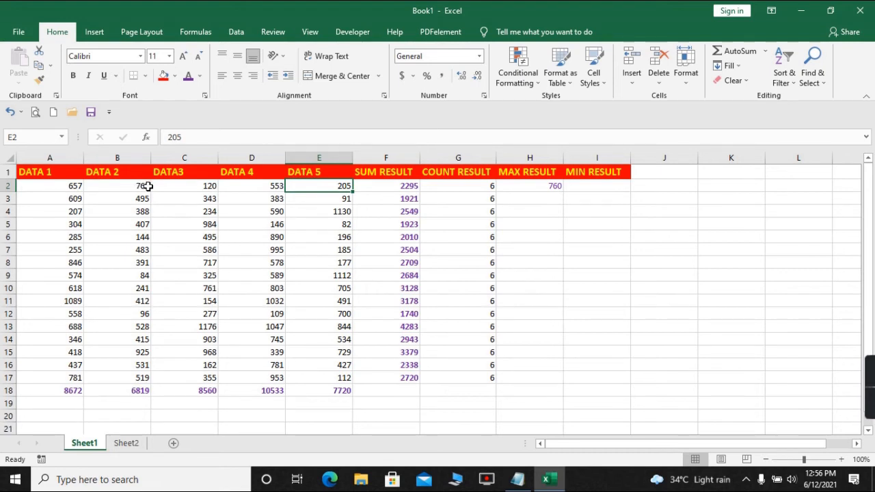
pyautogui.click(552, 187)
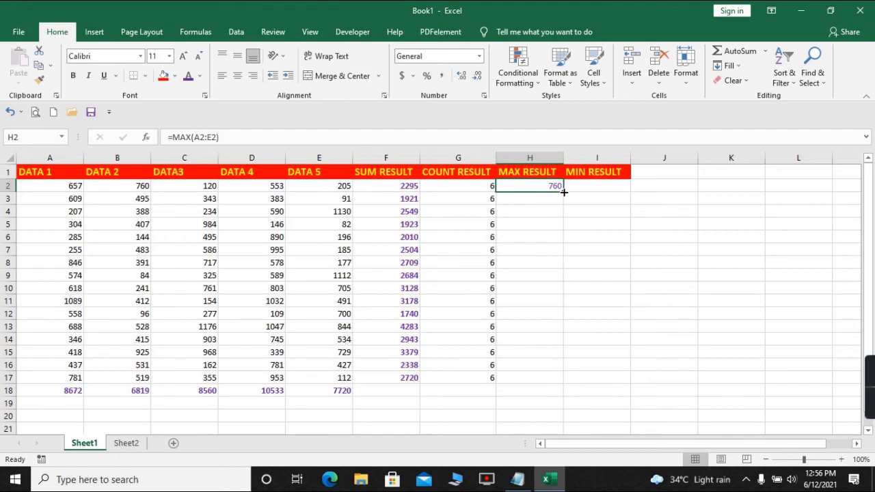
pyautogui.moveTo(565, 193); pyautogui.dragTo(551, 379)
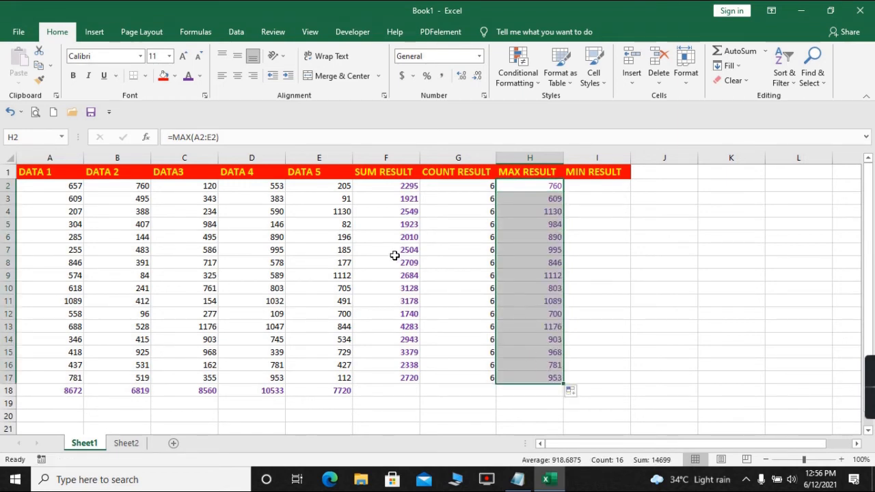
# Step: Highlight A6:E6 to review the data cells that row's MAX formula compares
pyautogui.click(75, 237)
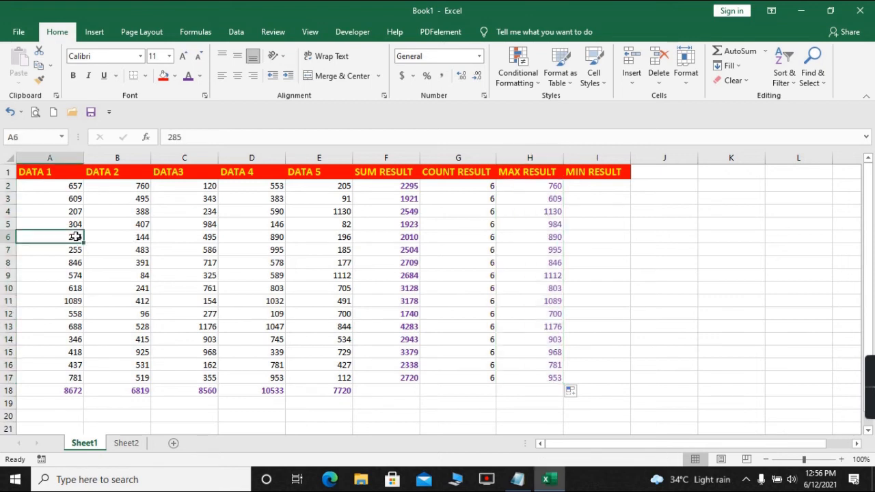
pyautogui.hotkey('shift', 'Right')
pyautogui.hotkey('shift', 'Right')
pyautogui.hotkey('shift', 'Right')
pyautogui.hotkey('shift', 'Right')
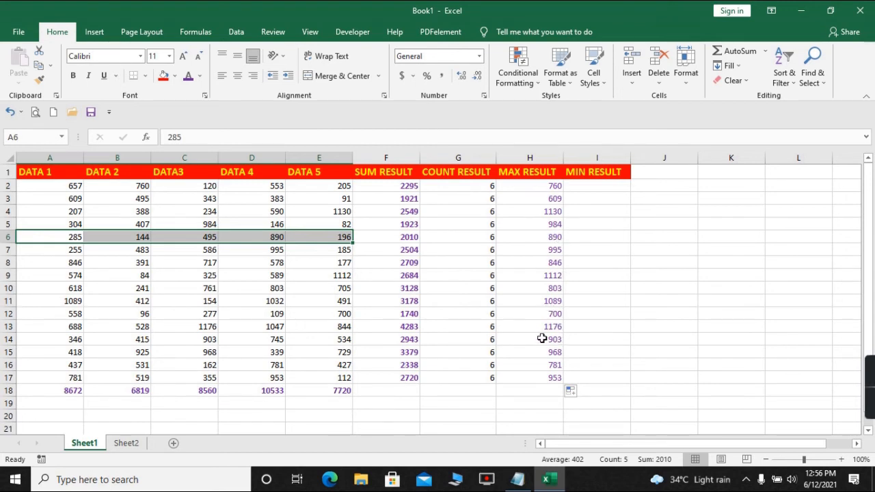
# Step: Enter =MIN(A2:E2) in I2 under MIN RESULT, picking the five data cells on the sheet
pyautogui.click(594, 188)
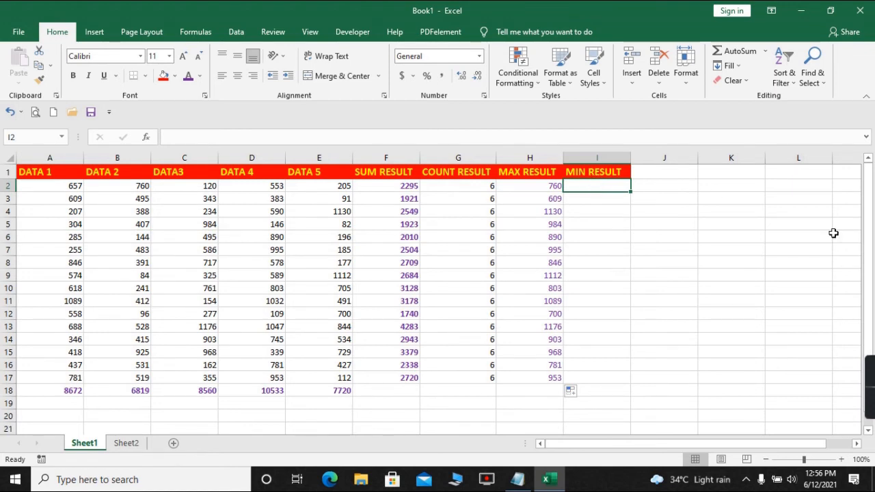
pyautogui.write('=M')
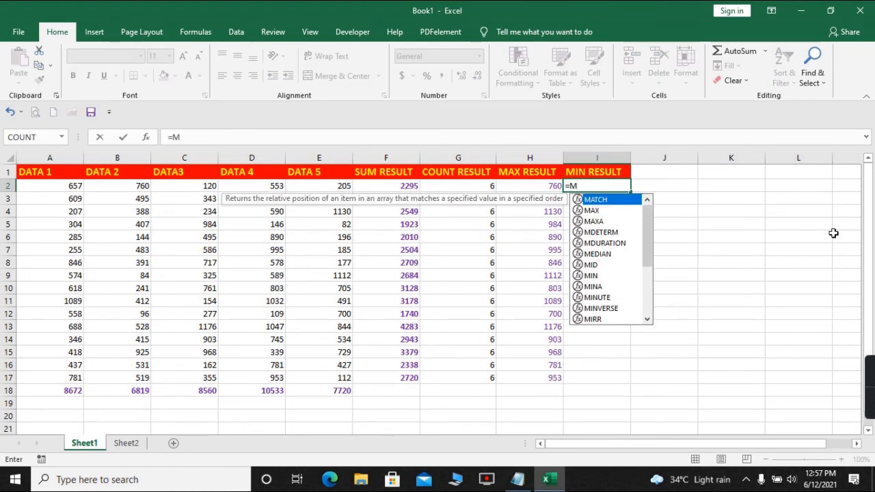
pyautogui.write('IN')
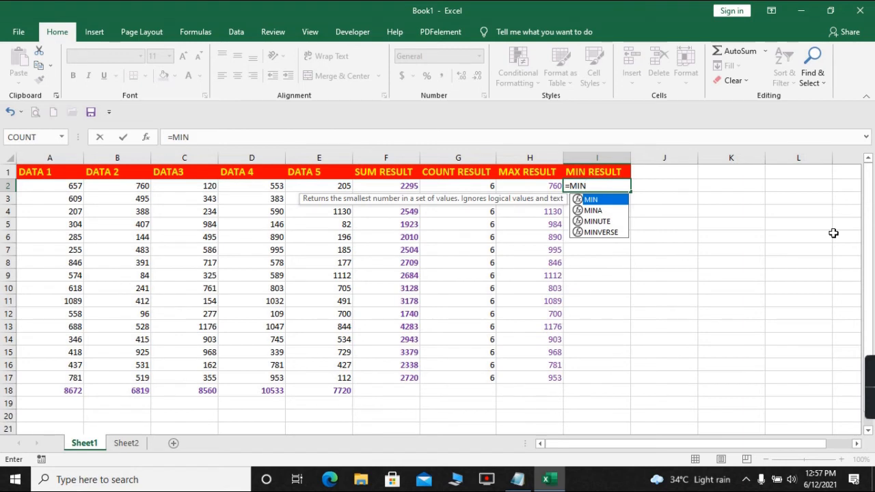
pyautogui.write('(')
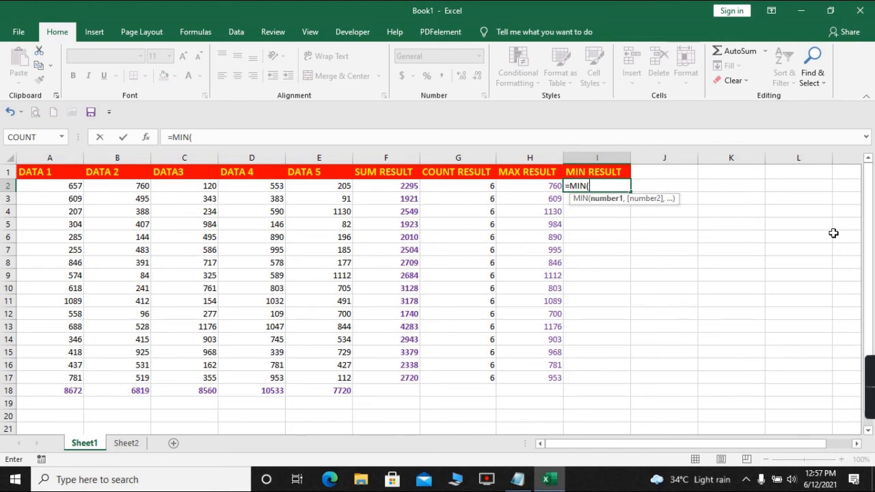
pyautogui.press('Left')
pyautogui.press('Left')
pyautogui.press('Left')
pyautogui.press('Left')
pyautogui.press('Left')
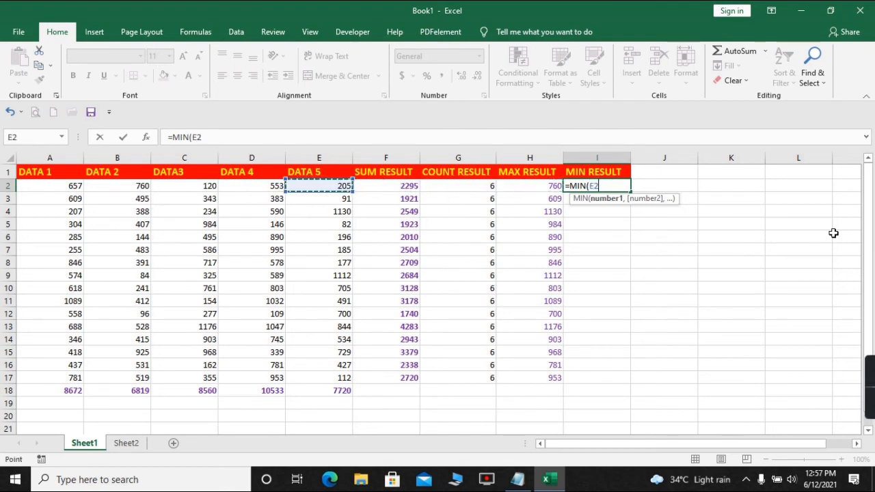
pyautogui.press('Right')
pyautogui.hotkey('shift', 'Left')
pyautogui.hotkey('shift', 'Left')
pyautogui.hotkey('shift', 'Left')
pyautogui.hotkey('shift', 'Left')
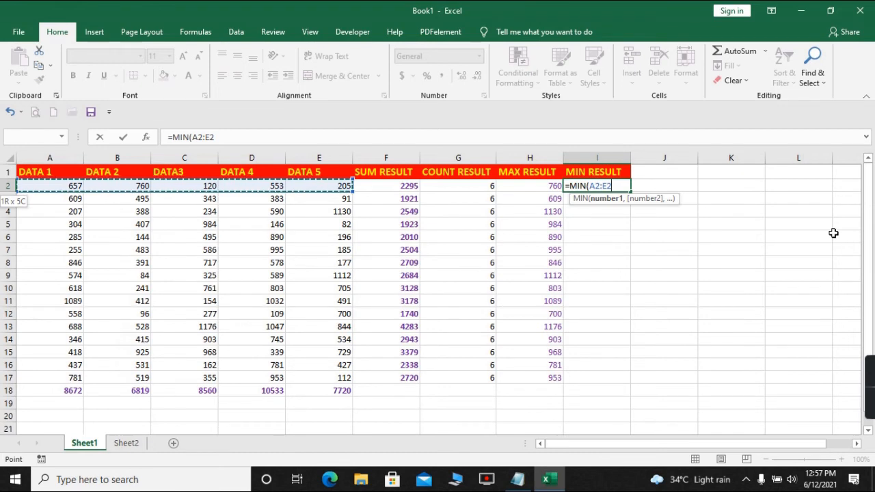
pyautogui.write(')')
pyautogui.press('Return')
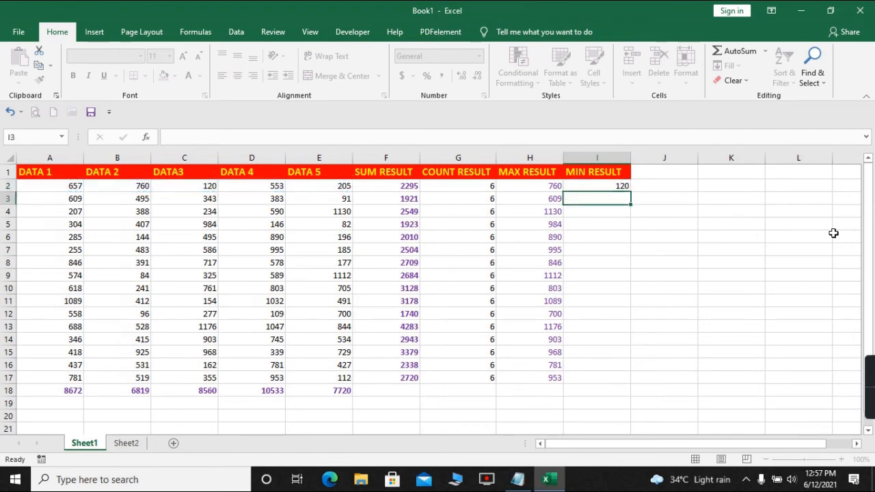
# Step: Highlight A2:E2 to review the data cells used by the MIN formula
pyautogui.press('Up')
pyautogui.press('Left')
pyautogui.press('Left')
pyautogui.press('Left')
pyautogui.press('Left')
pyautogui.press('Left')
pyautogui.press('Left')
pyautogui.press('Left')
pyautogui.press('Left')
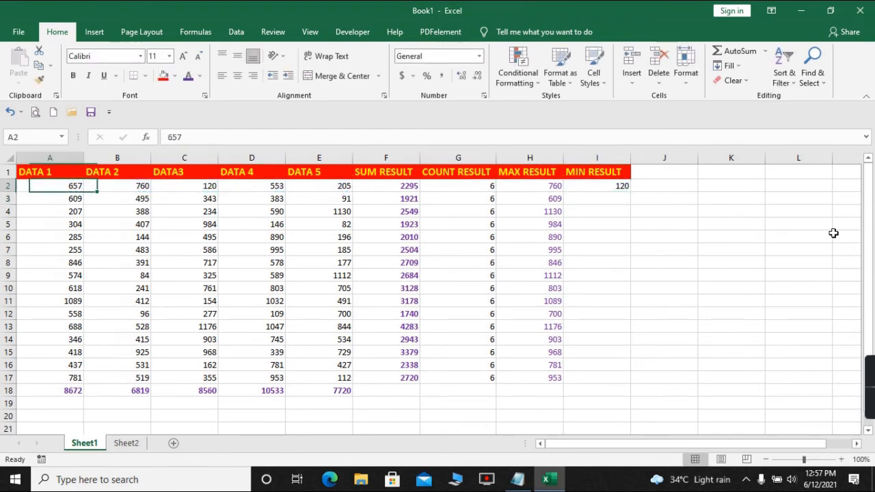
pyautogui.hotkey('shift', 'Right')
pyautogui.hotkey('shift', 'Right')
pyautogui.hotkey('shift', 'Right')
pyautogui.hotkey('shift', 'Right')
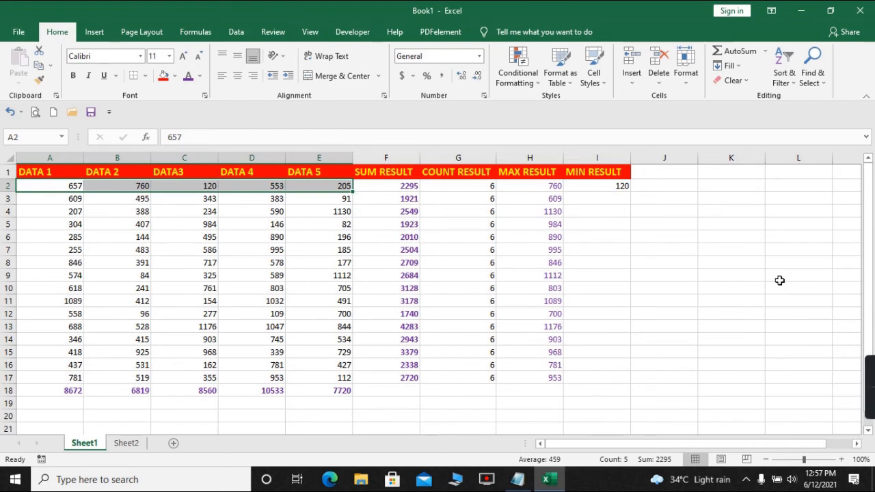
# Step: Fill the MIN formula from I2 down the MIN RESULT column through I17
pyautogui.press('Right')
pyautogui.press('Right')
pyautogui.press('Right')
pyautogui.press('Right')
pyautogui.press('Right')
pyautogui.press('Right')
pyautogui.press('Right')
pyautogui.press('Right')
pyautogui.press('Right')
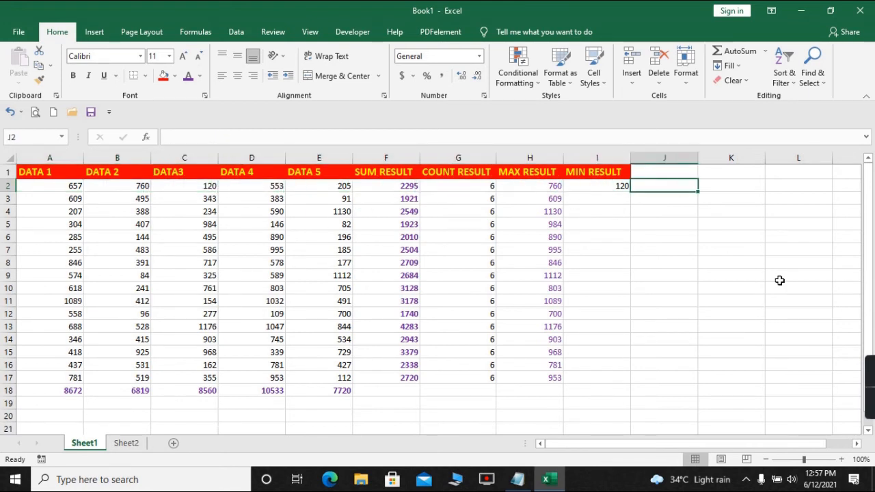
pyautogui.click(623, 188)
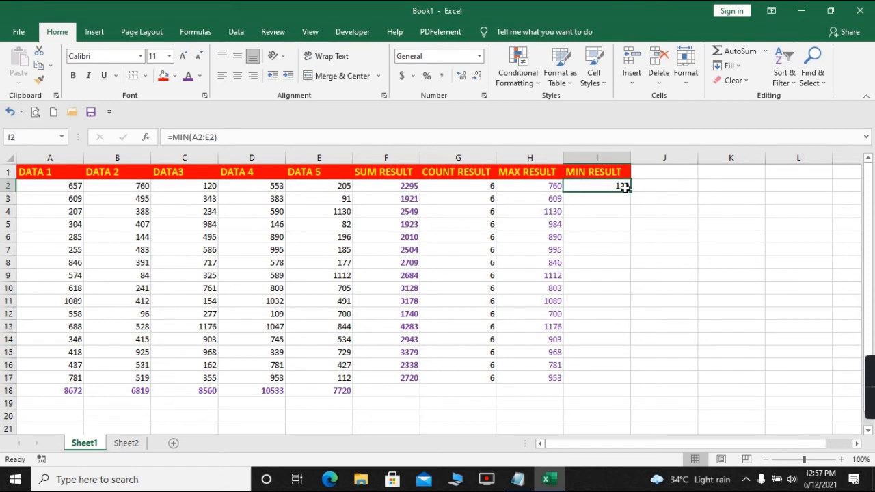
pyautogui.moveTo(630, 191); pyautogui.dragTo(625, 379)
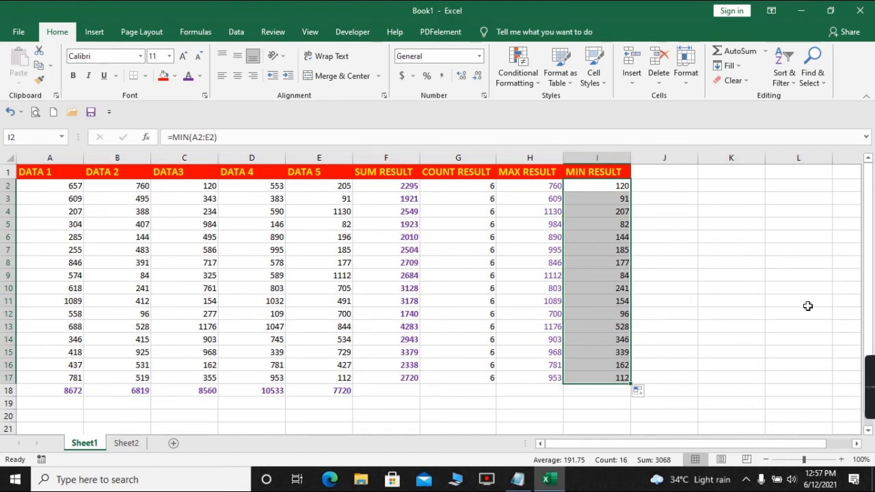
pyautogui.click(808, 306)
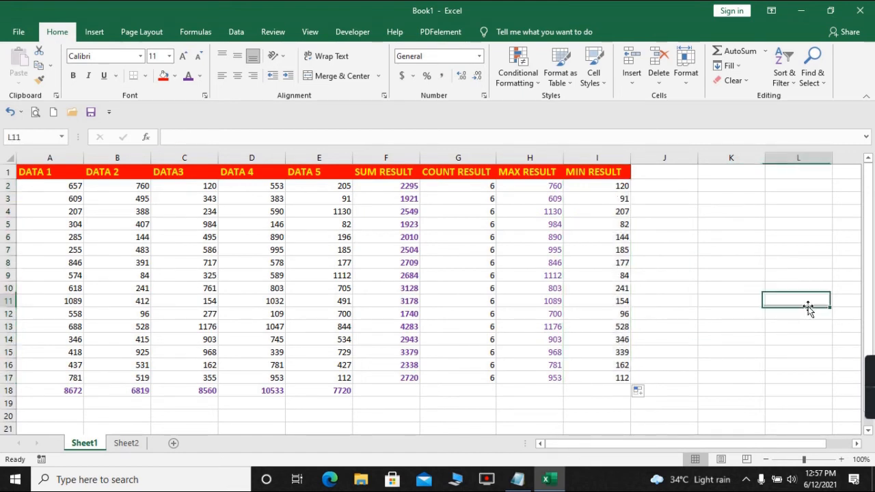
# Step: Set the font color of the COUNT RESULT values in G2:G17 to the standard green
pyautogui.click(484, 185)
pyautogui.hotkey('shift', 'Down')
pyautogui.hotkey('shift', 'Down')
pyautogui.hotkey('shift', 'Down')
pyautogui.hotkey('shift', 'Down')
pyautogui.hotkey('shift', 'Down')
pyautogui.hotkey('shift', 'Down')
pyautogui.hotkey('shift', 'Down')
pyautogui.hotkey('shift', 'Down')
pyautogui.hotkey('shift', 'Down')
pyautogui.hotkey('shift', 'Down')
pyautogui.hotkey('shift', 'Down')
pyautogui.hotkey('shift', 'Down')
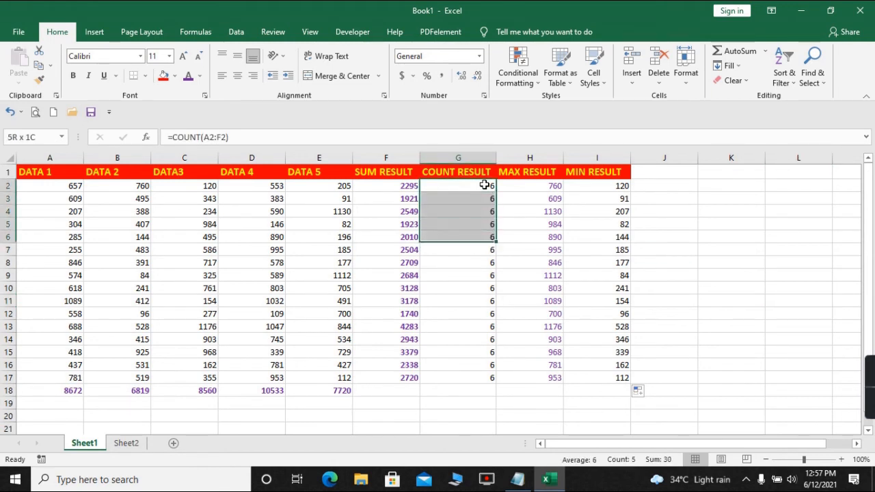
pyautogui.hotkey('shift', 'Down')
pyautogui.hotkey('shift', 'Down')
pyautogui.hotkey('shift', 'Down')
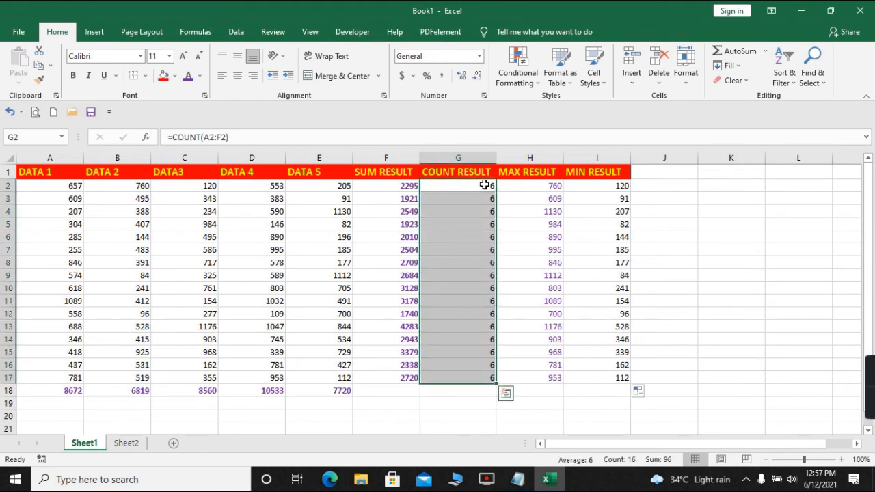
pyautogui.click(200, 76)
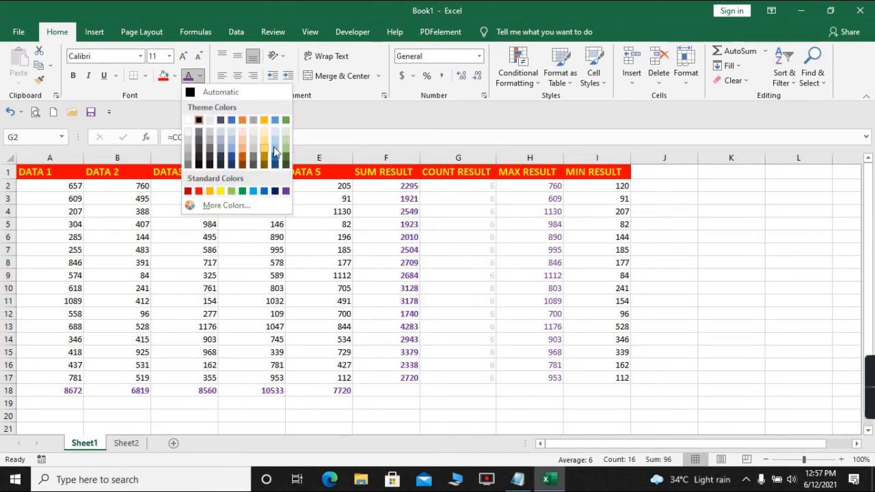
pyautogui.click(242, 191)
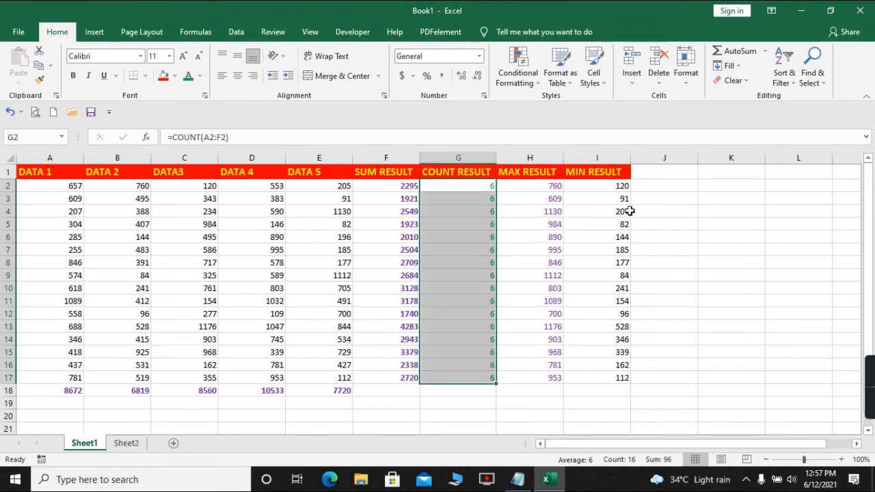
# Step: Set the font color of the MIN RESULT values in I2:I17 to the standard light blue
pyautogui.moveTo(614, 185); pyautogui.dragTo(606, 373)
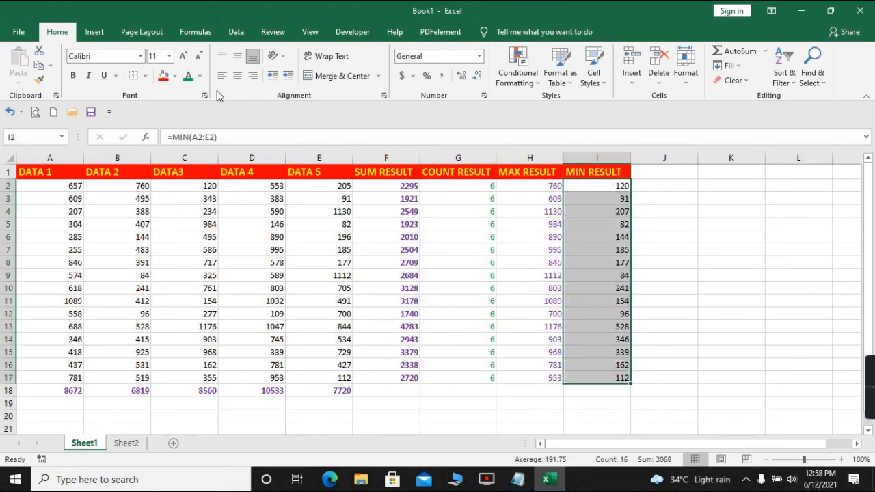
pyautogui.click(199, 76)
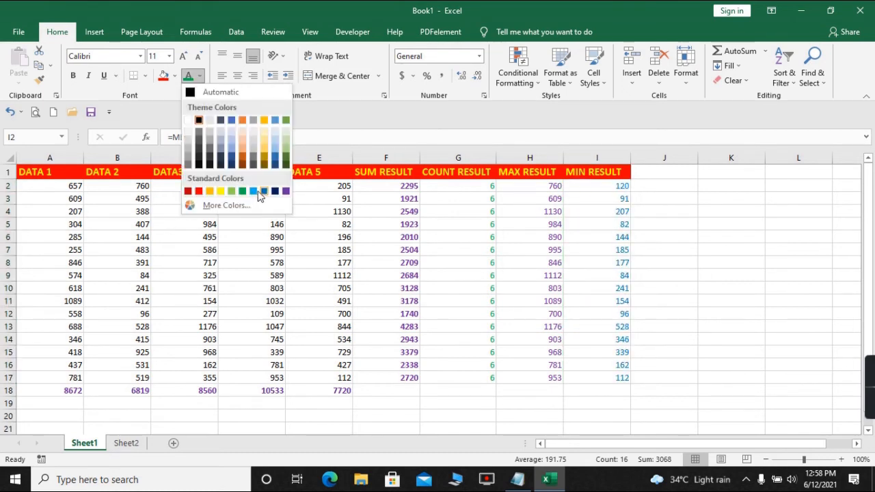
pyautogui.click(255, 192)
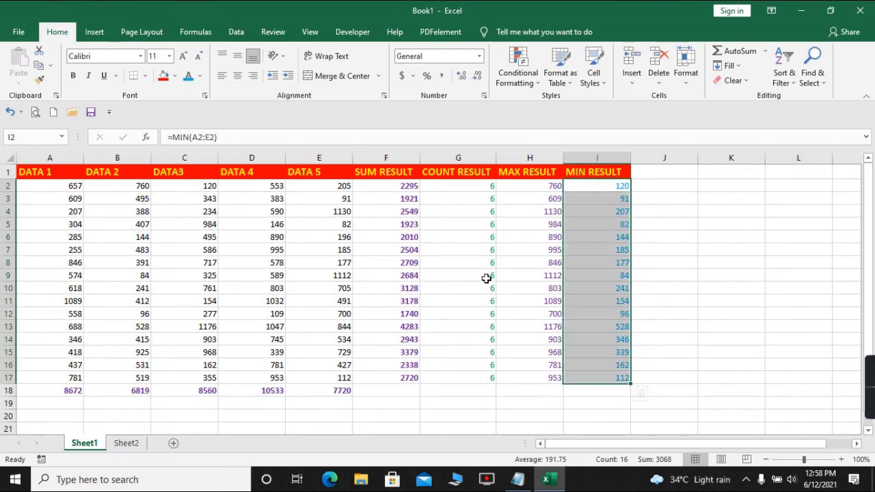
pyautogui.click(729, 377)
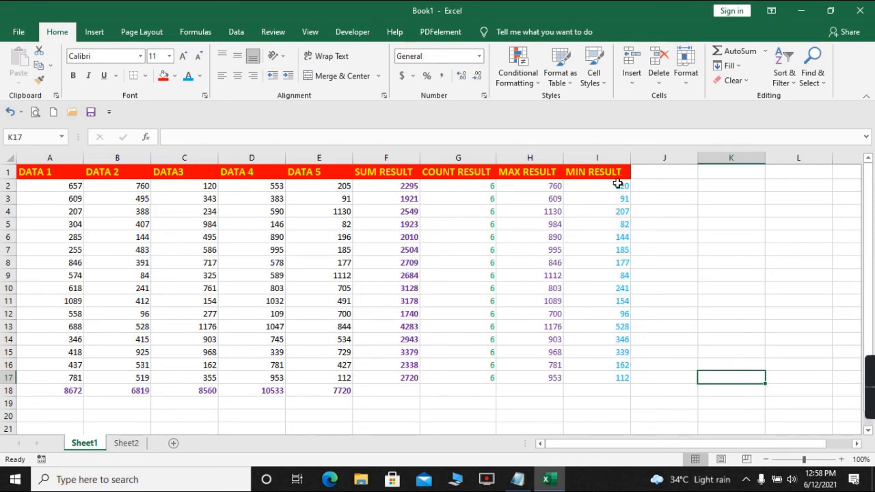
# Step: Check the list of basic formulas in the Notepad notes and return to the Excel workbook
pyautogui.click(527, 481)
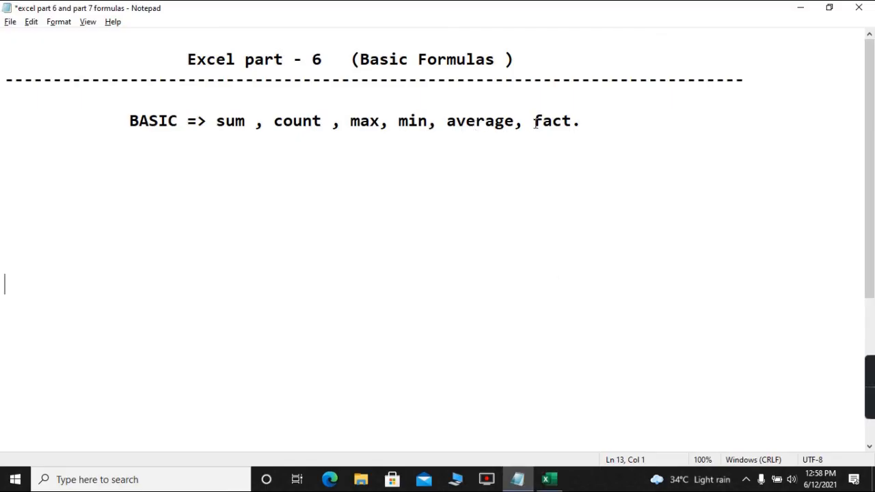
pyautogui.click(796, 13)
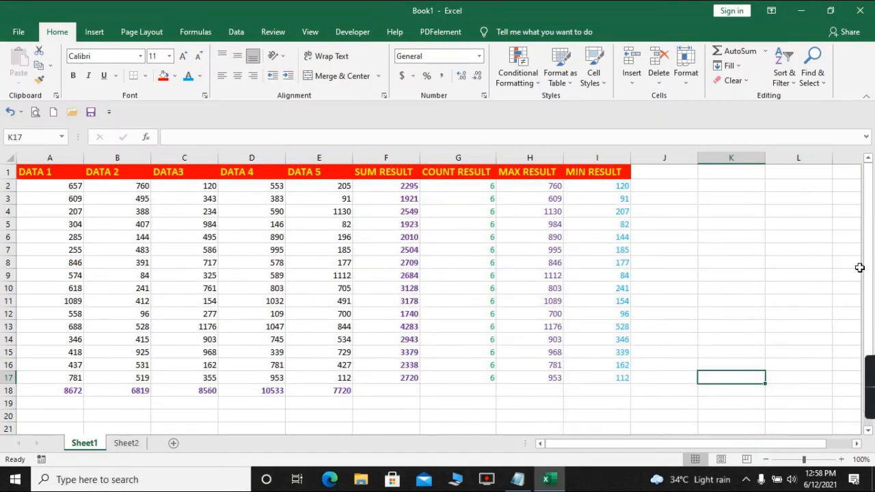
# Step: Enter the sample numbers 98, 78, 88, 96 and 68 in cells A21 through E21 below the table
pyautogui.moveTo(872, 279); pyautogui.dragTo(873, 326)
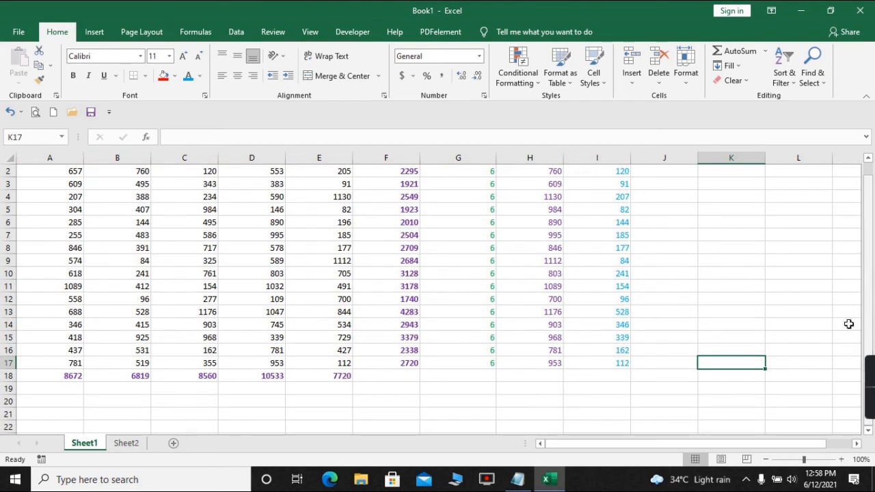
pyautogui.click(50, 399)
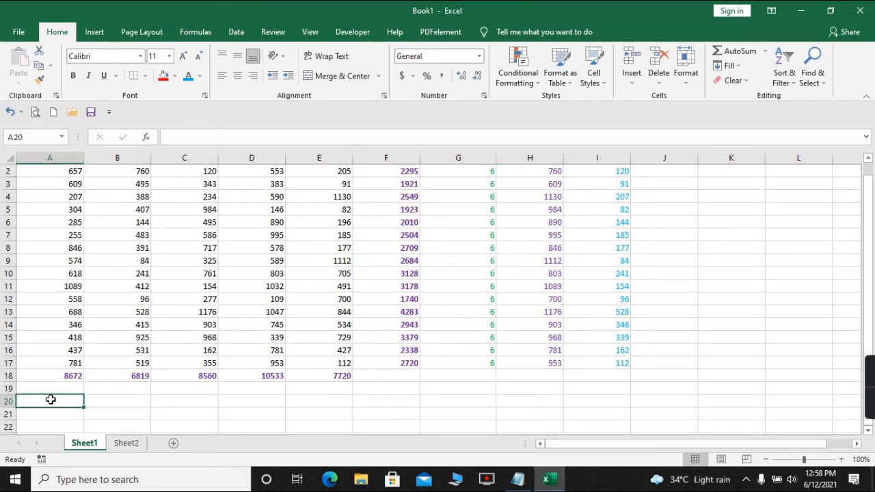
pyautogui.press('Right')
pyautogui.press('Left')
pyautogui.press('Down')
pyautogui.press('Down')
pyautogui.press('Down')
pyautogui.press('Down')
pyautogui.press('Down')
pyautogui.press('Down')
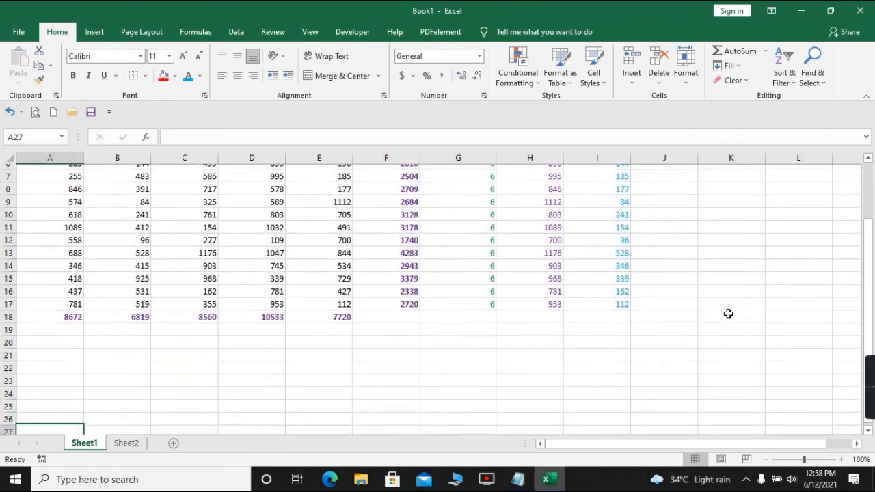
pyautogui.press('Up')
pyautogui.press('Up')
pyautogui.press('Up')
pyautogui.press('Up')
pyautogui.press('Up')
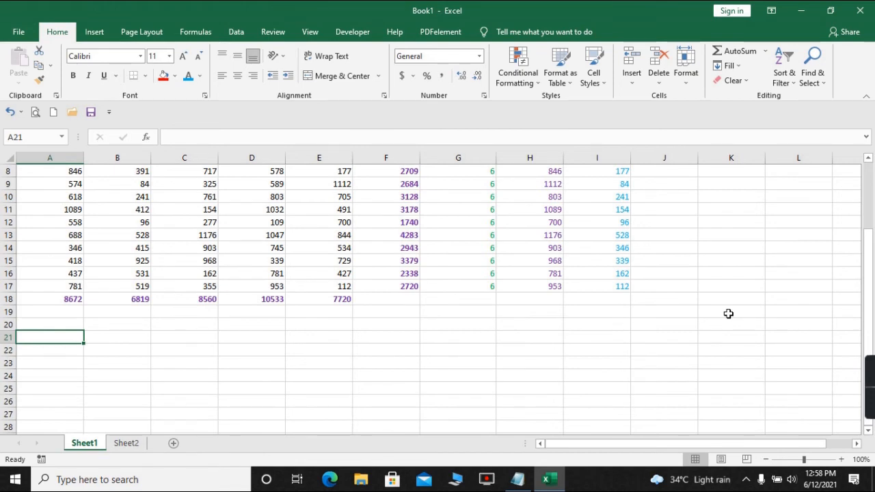
pyautogui.write('98')
pyautogui.press('Tab')
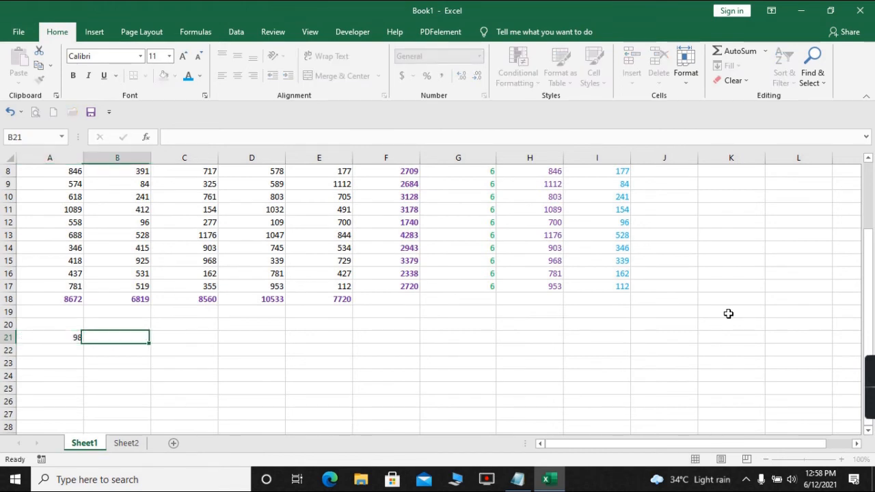
pyautogui.write('78')
pyautogui.press('Tab')
pyautogui.write('88')
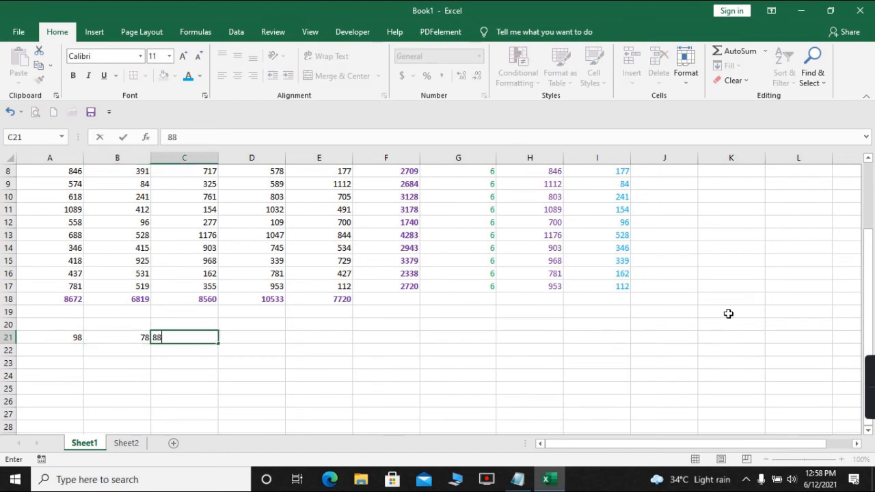
pyautogui.press('Tab')
pyautogui.write('96')
pyautogui.press('Tab')
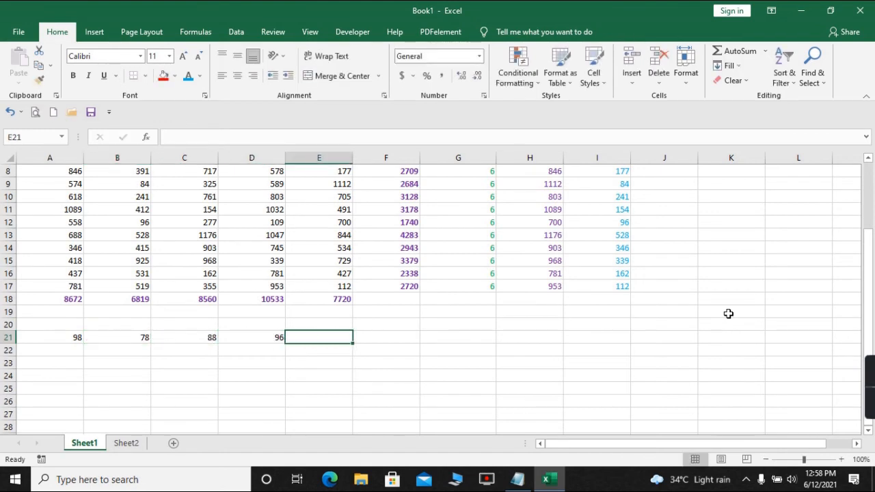
pyautogui.write('687')
pyautogui.press('BackSpace')
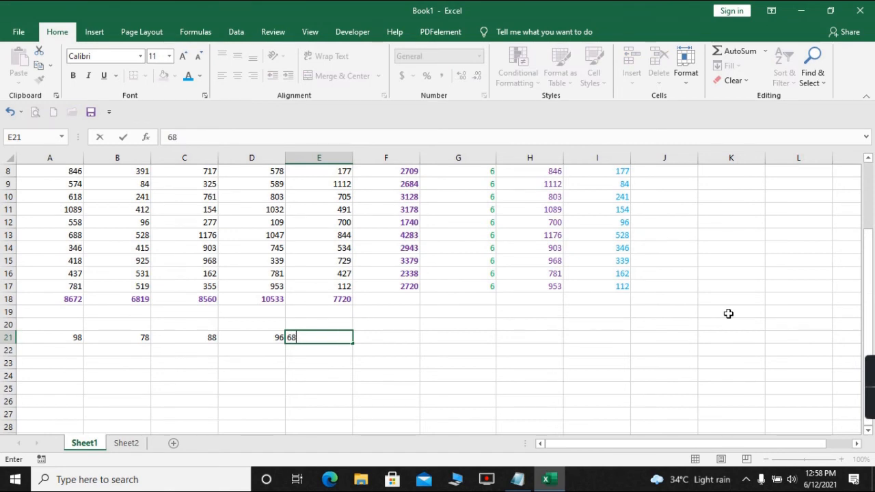
pyautogui.press('Return')
pyautogui.press('Up')
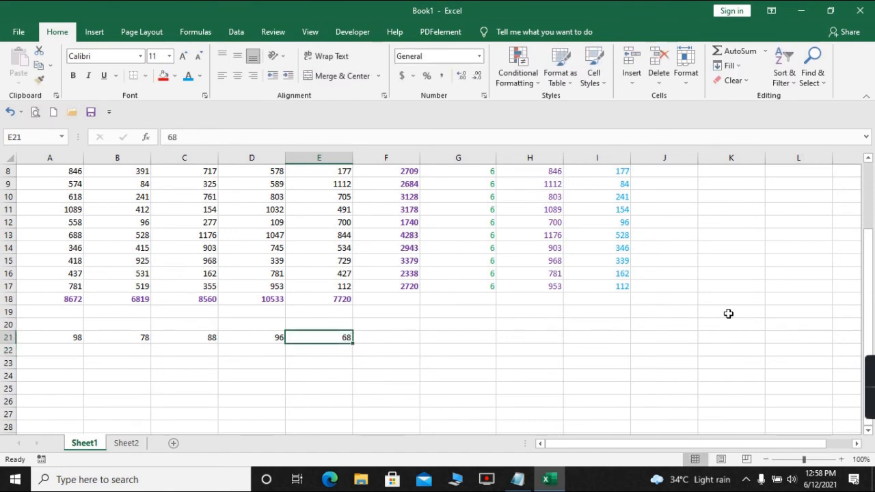
# Step: Examine the five sample numbers in row 21 one by one and as the selected range A21:E21
pyautogui.press('Left')
pyautogui.press('Left')
pyautogui.press('Left')
pyautogui.press('Left')
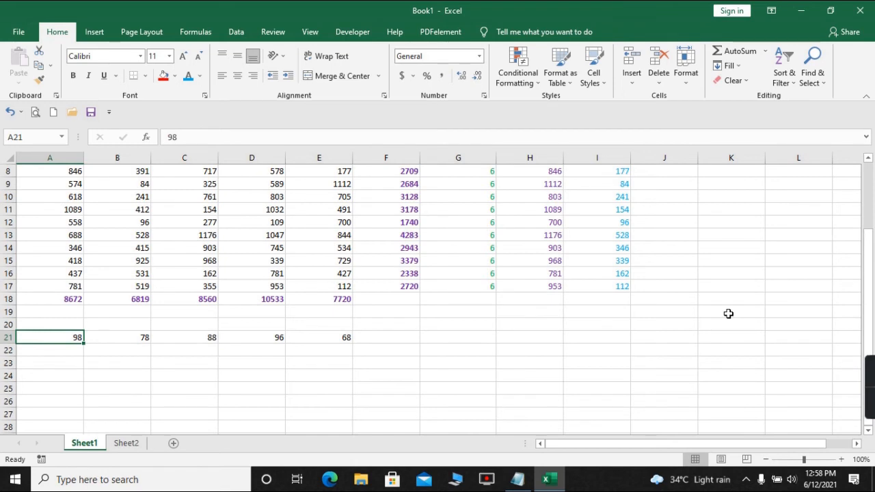
pyautogui.hotkey('shift', 'Right')
pyautogui.hotkey('shift', 'Right')
pyautogui.hotkey('shift', 'Right')
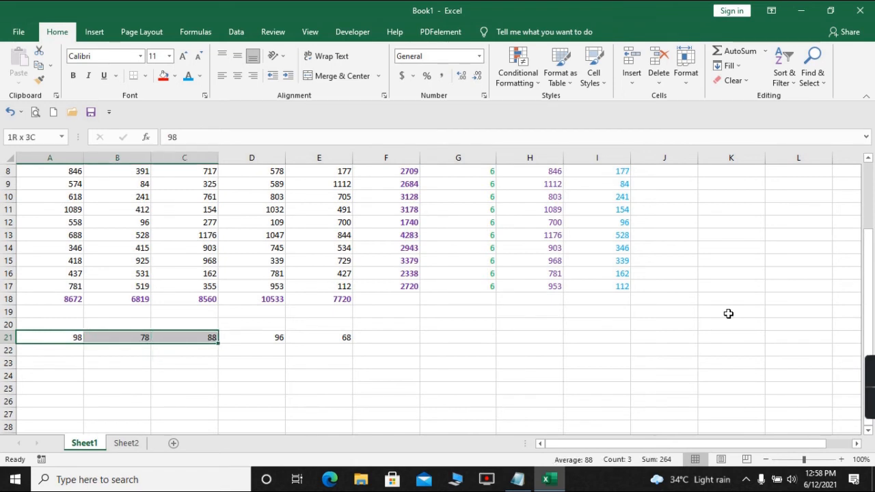
pyautogui.hotkey('shift', 'Right')
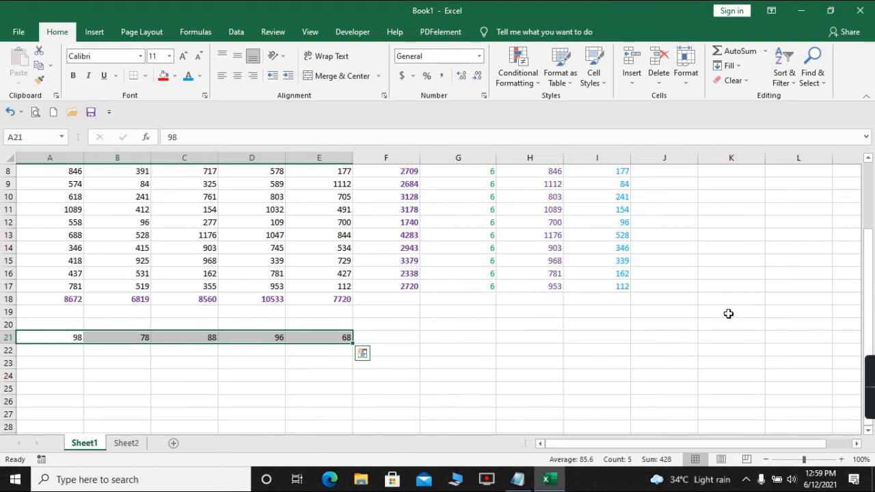
pyautogui.press('Right')
pyautogui.press('Right')
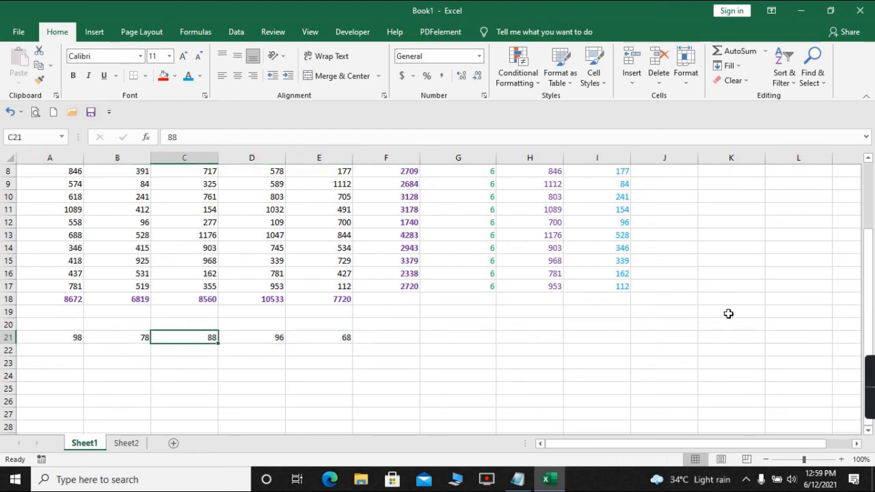
pyautogui.press('Right')
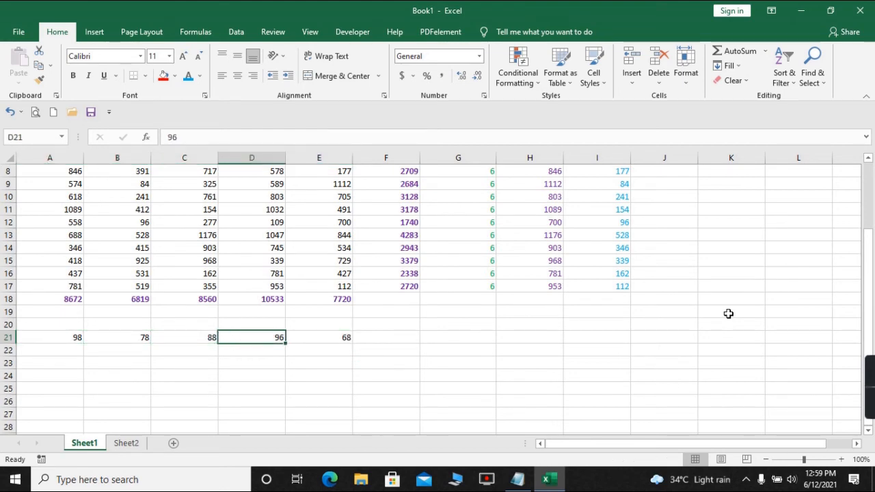
pyautogui.press('Right')
pyautogui.press('Right')
pyautogui.press('Right')
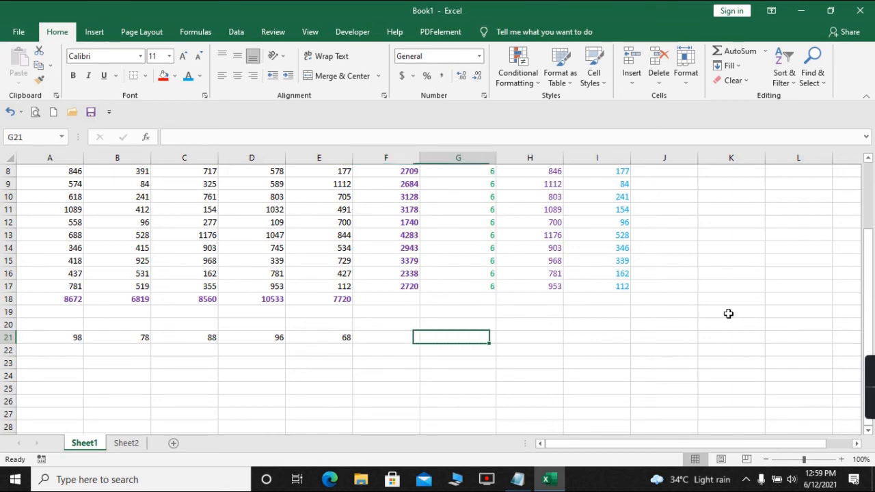
pyautogui.press('Left')
pyautogui.press('Left')
pyautogui.press('Left')
pyautogui.press('Left')
pyautogui.press('Left')
pyautogui.press('Left')
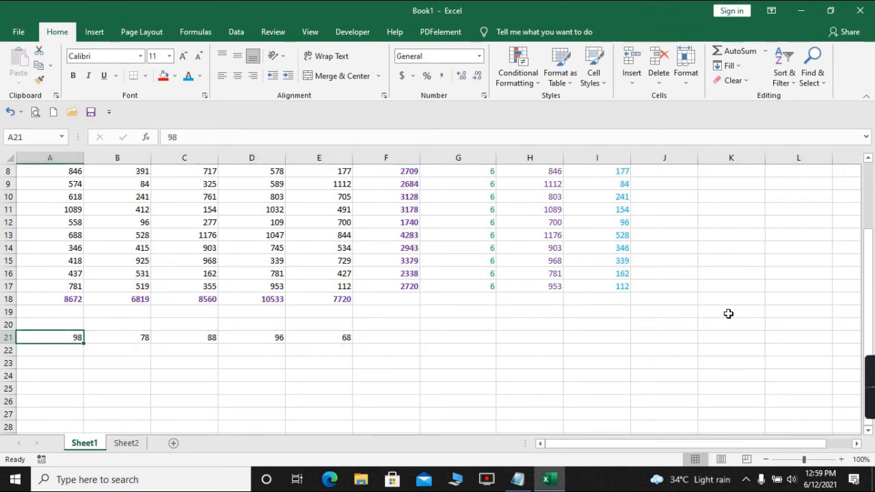
pyautogui.hotkey('shift', 'Right')
pyautogui.hotkey('shift', 'Right')
pyautogui.hotkey('shift', 'Right')
pyautogui.hotkey('shift', 'Right')
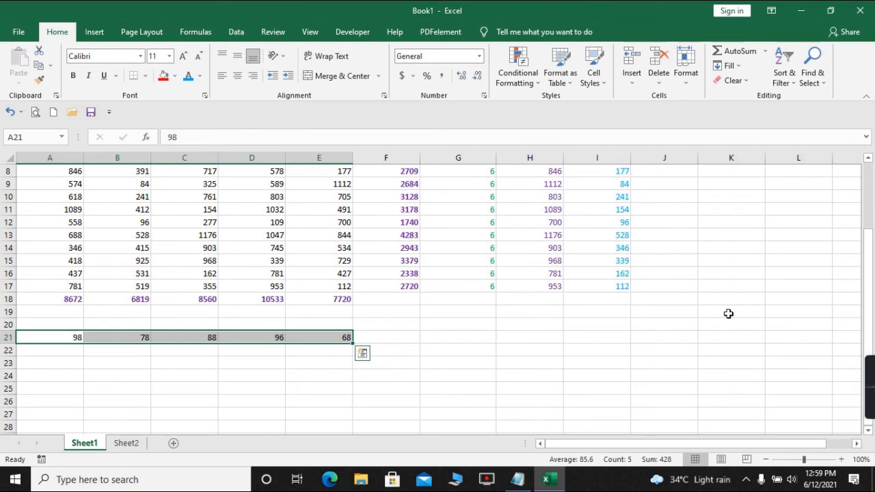
# Step: Enter the formula =AVERAGE(A21:E21) in cell G21 to average the five sample numbers
pyautogui.press('Right')
pyautogui.press('Right')
pyautogui.press('Right')
pyautogui.press('Right')
pyautogui.press('Right')
pyautogui.press('Right')
pyautogui.press('Right')
pyautogui.press('Left')
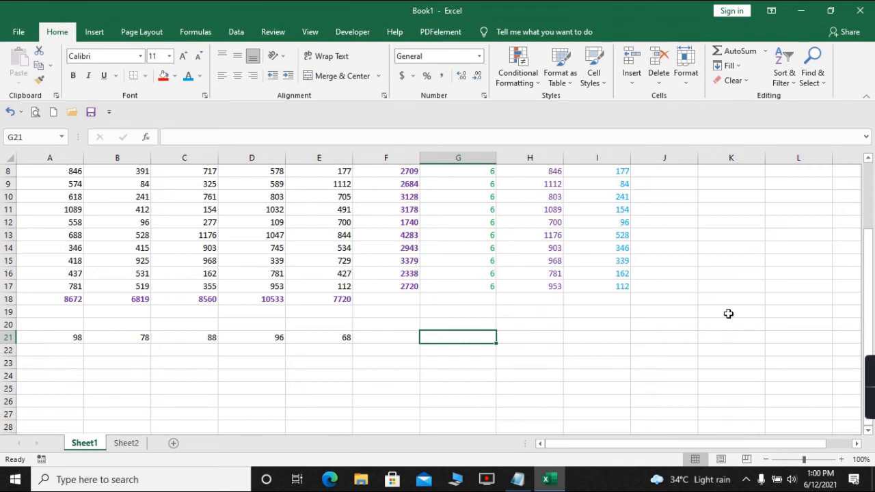
pyautogui.write('=AV')
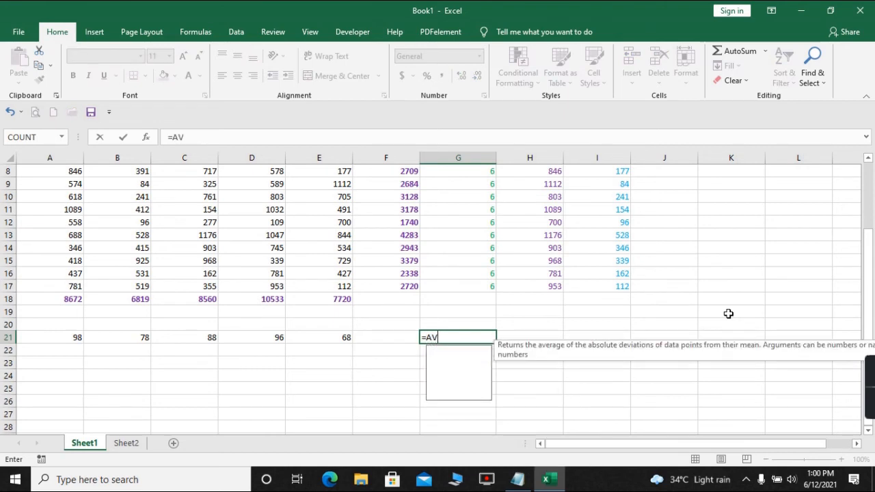
pyautogui.write('ER')
pyautogui.write('E')
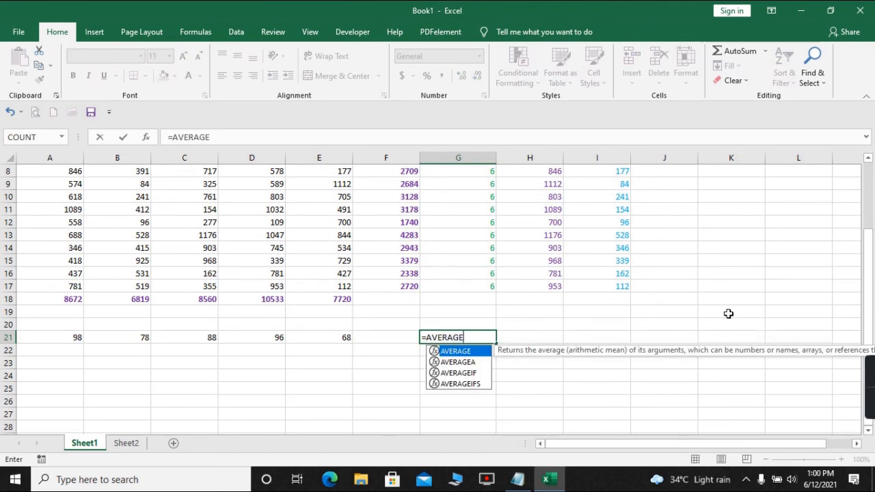
pyautogui.write('(')
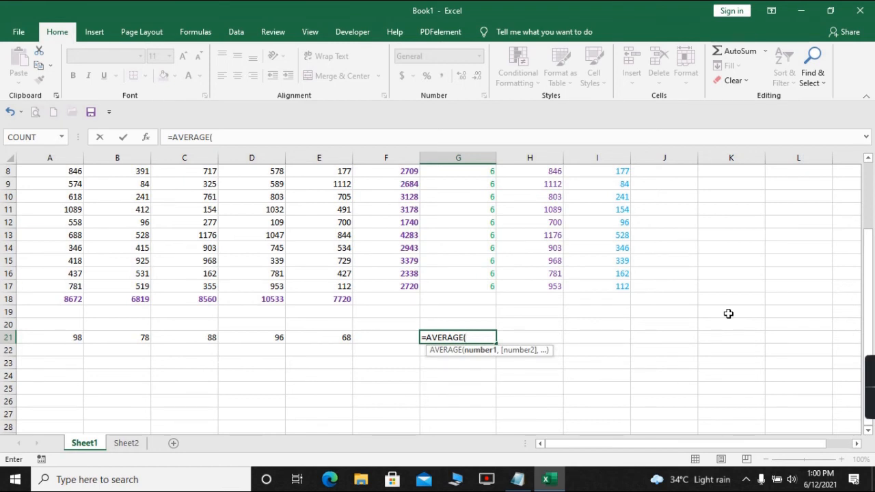
pyautogui.press('Left')
pyautogui.press('Left')
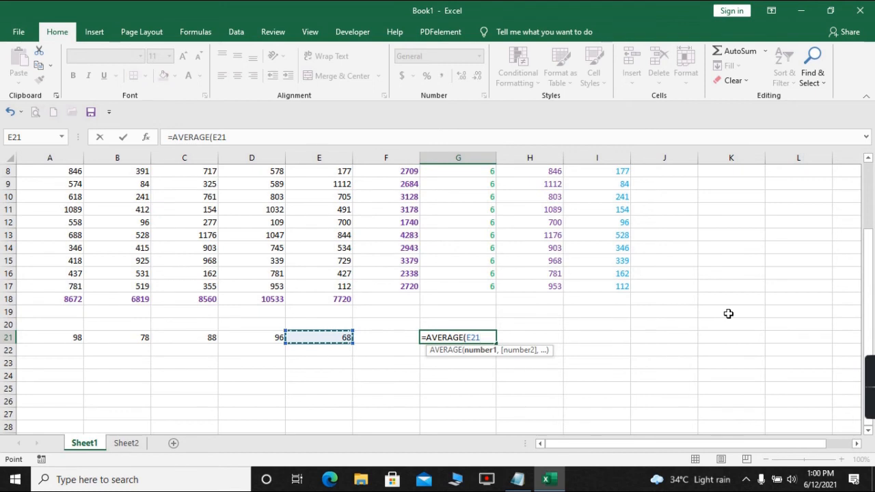
pyautogui.hotkey('shift', 'Left')
pyautogui.hotkey('shift', 'Left')
pyautogui.hotkey('shift', 'Left')
pyautogui.hotkey('shift', 'Left')
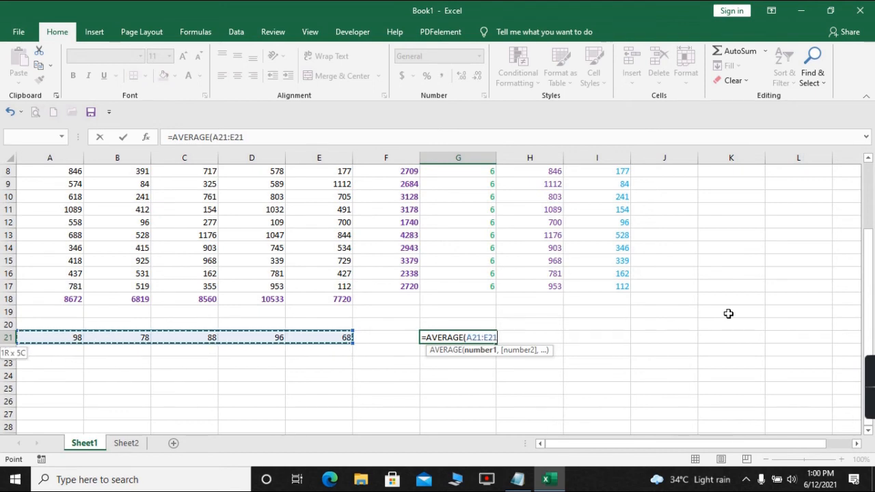
pyautogui.write(')')
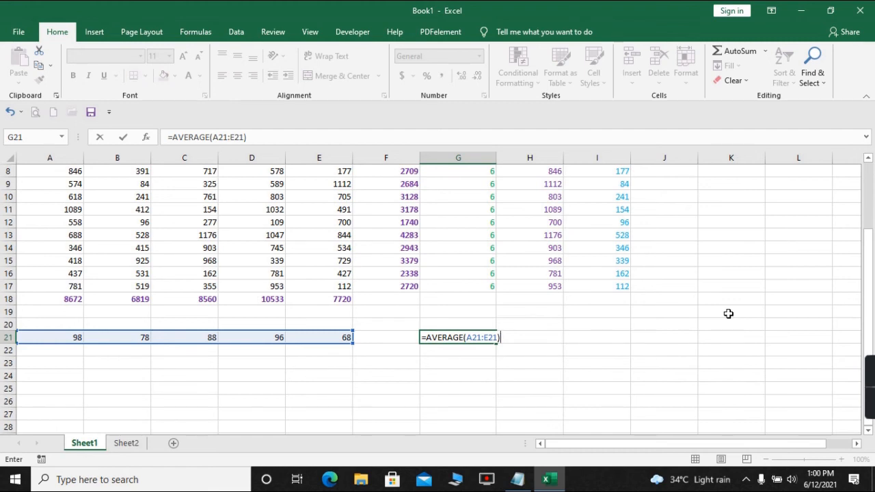
pyautogui.press('Return')
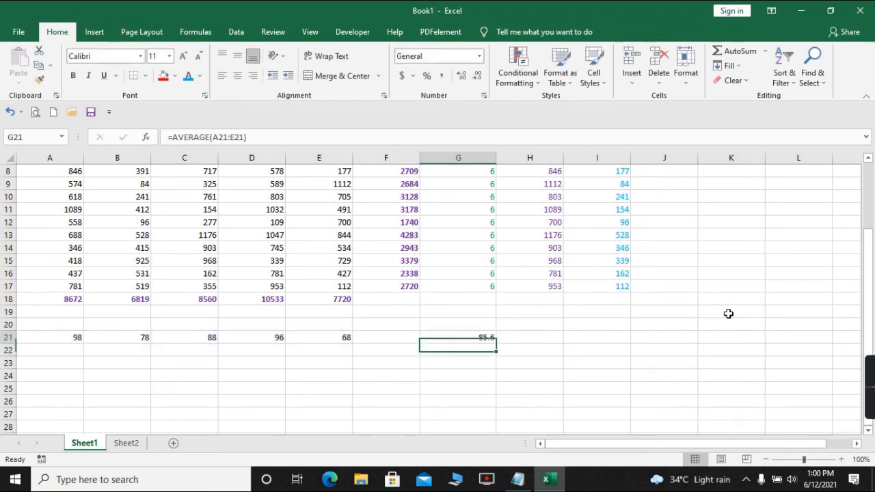
# Step: Review the sample numbers in A21:E21 and the AVERAGE formula in G21
pyautogui.press('Left')
pyautogui.press('Left')
pyautogui.press('Left')
pyautogui.press('Left')
pyautogui.press('Left')
pyautogui.press('Left')
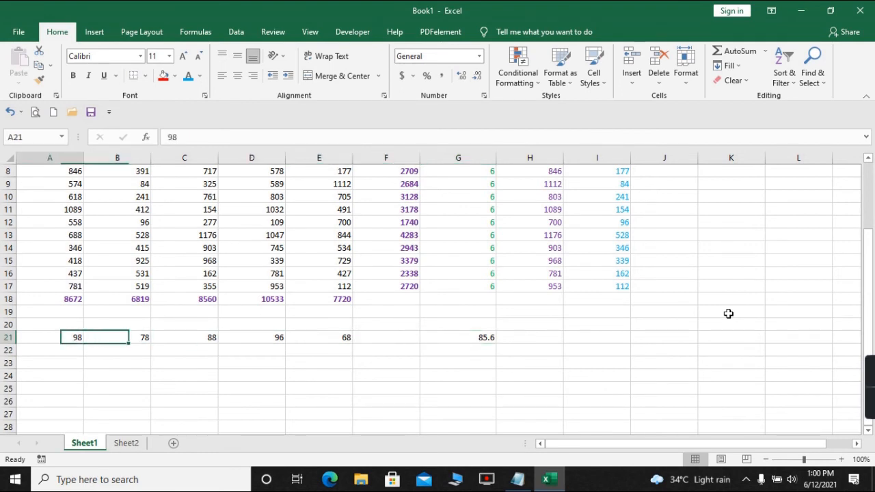
pyautogui.press('Right')
pyautogui.press('Right')
pyautogui.press('Right')
pyautogui.press('Right')
pyautogui.press('Right')
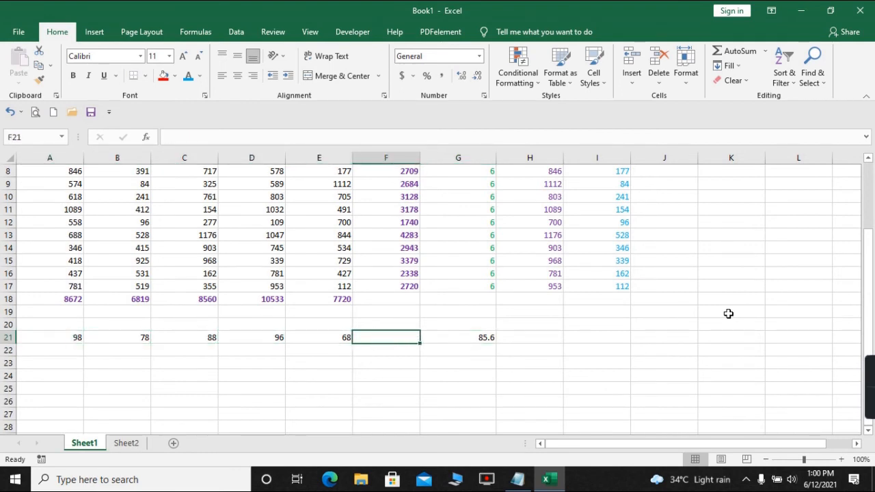
pyautogui.press('Left')
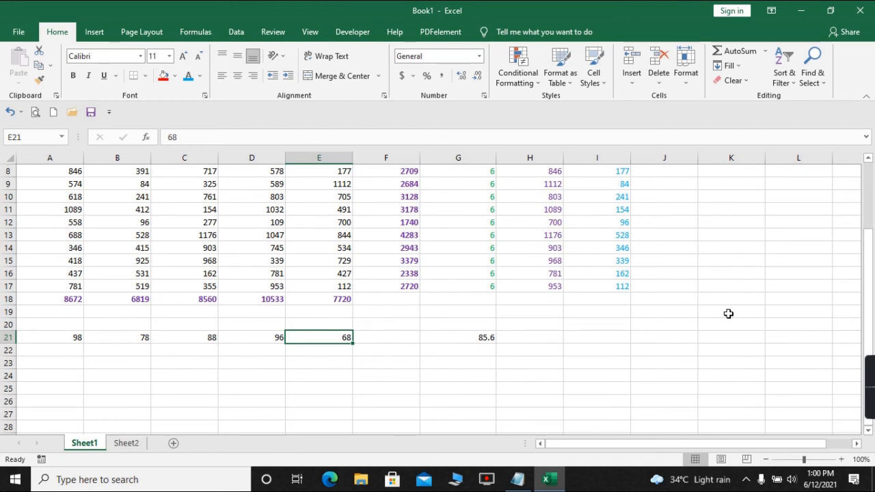
pyautogui.press('Right')
pyautogui.press('Right')
pyautogui.press('Right')
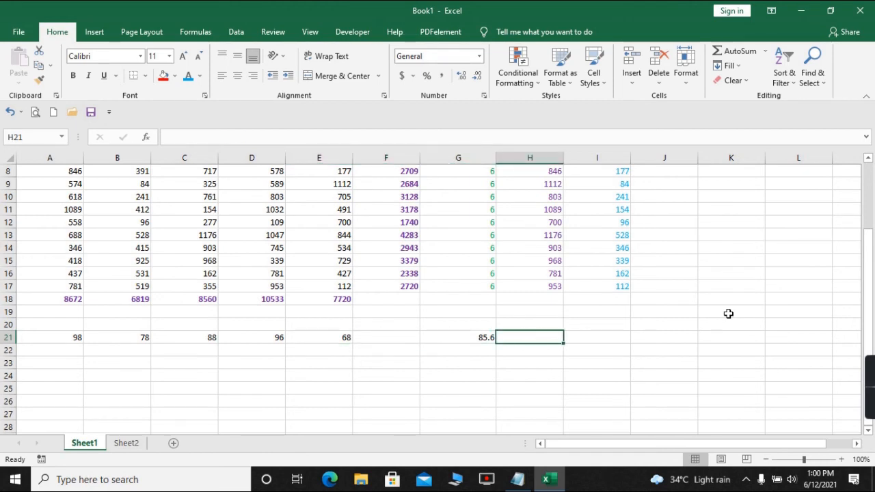
pyautogui.press('Left')
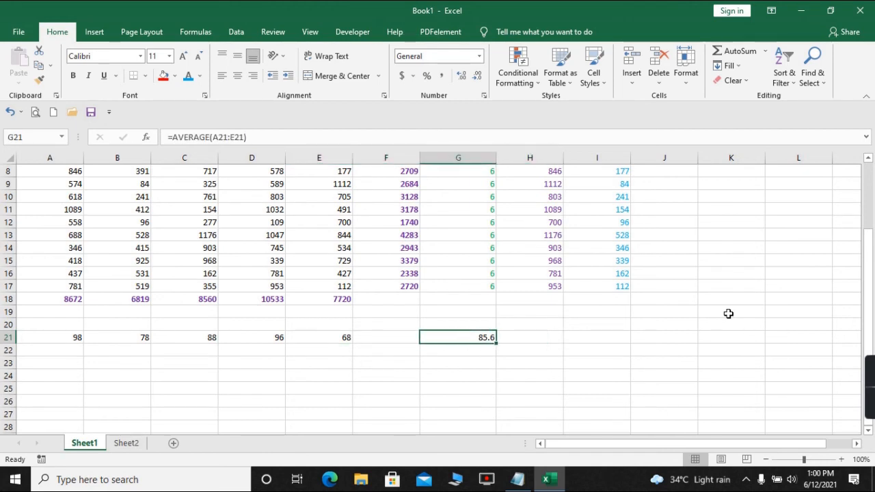
# Step: Label the sample numbers by entering AVERAGE in cell A20
pyautogui.press('Left')
pyautogui.press('Left')
pyautogui.press('Left')
pyautogui.press('Left')
pyautogui.press('Left')
pyautogui.press('Left')
pyautogui.press('Up')
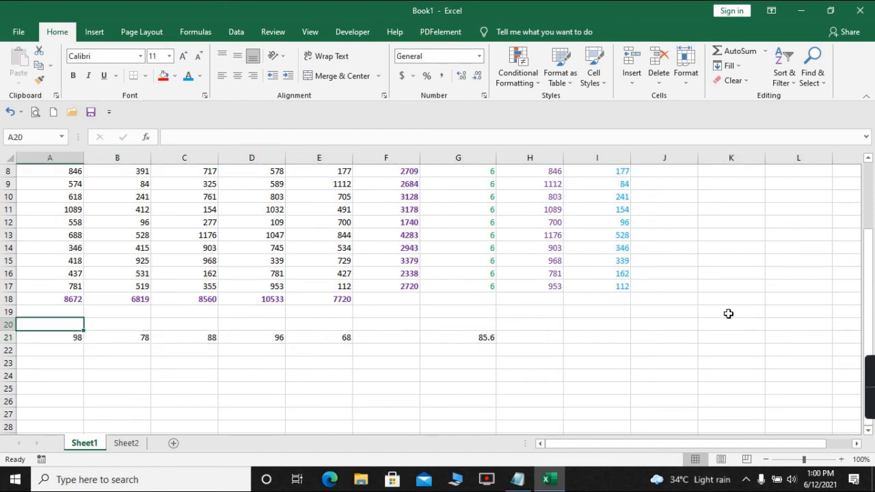
pyautogui.write('AVERAGE')
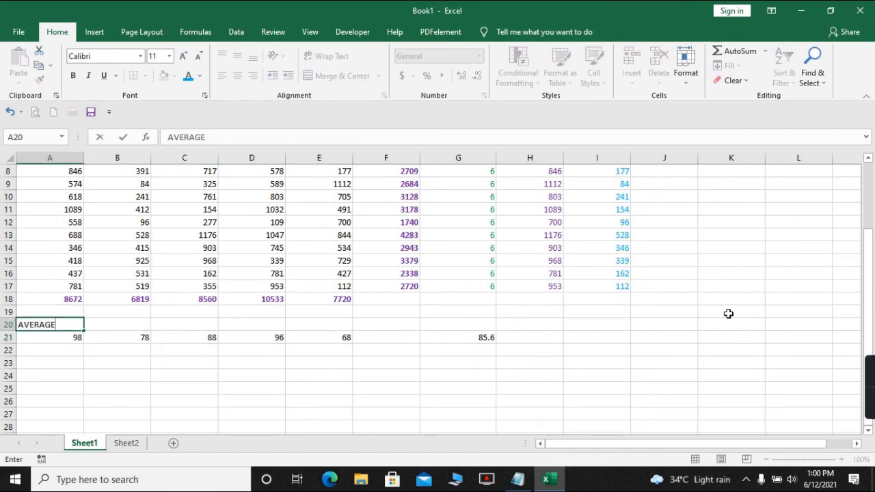
pyautogui.press('Return')
pyautogui.press('Up')
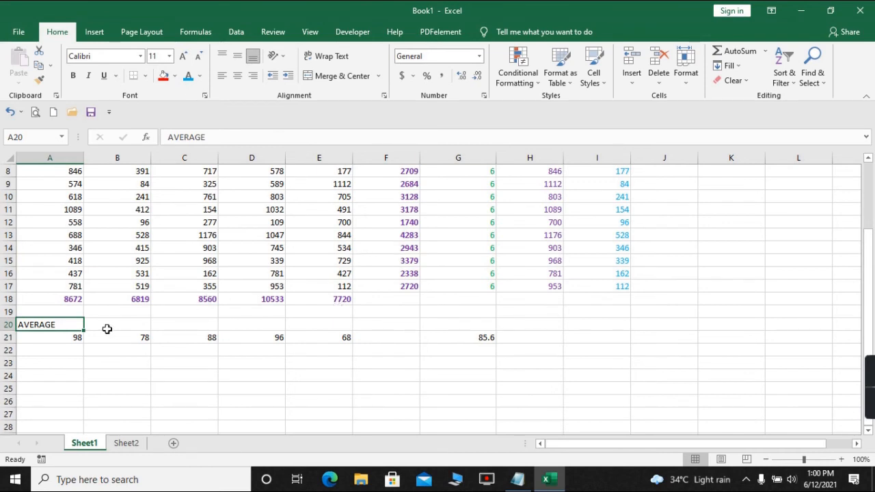
# Step: Move the AVERAGE label from cell A20 to G20, directly above the average result
pyautogui.hotkey('ctrl', 'c')
pyautogui.press('Down')
pyautogui.press('Right')
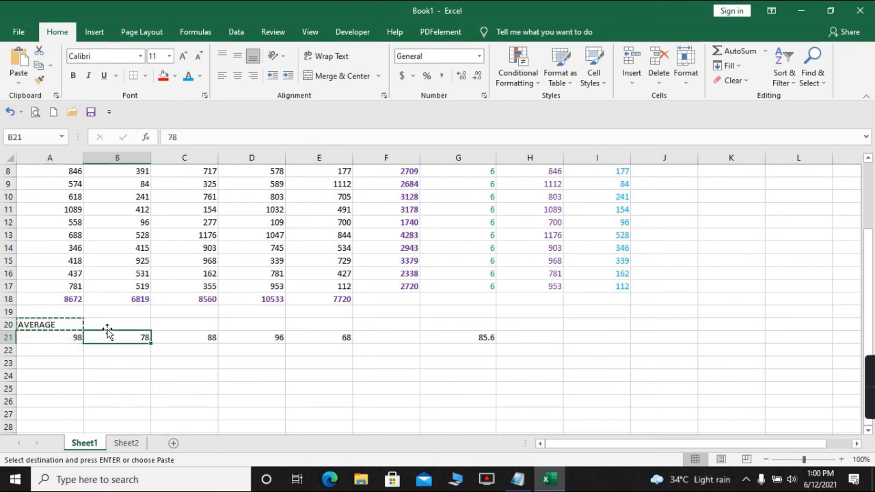
pyautogui.press('Up')
pyautogui.press('Up')
pyautogui.press('Right')
pyautogui.press('Right')
pyautogui.press('Right')
pyautogui.press('Right')
pyautogui.press('Right')
pyautogui.press('Right')
pyautogui.press('Down')
pyautogui.press('Left')
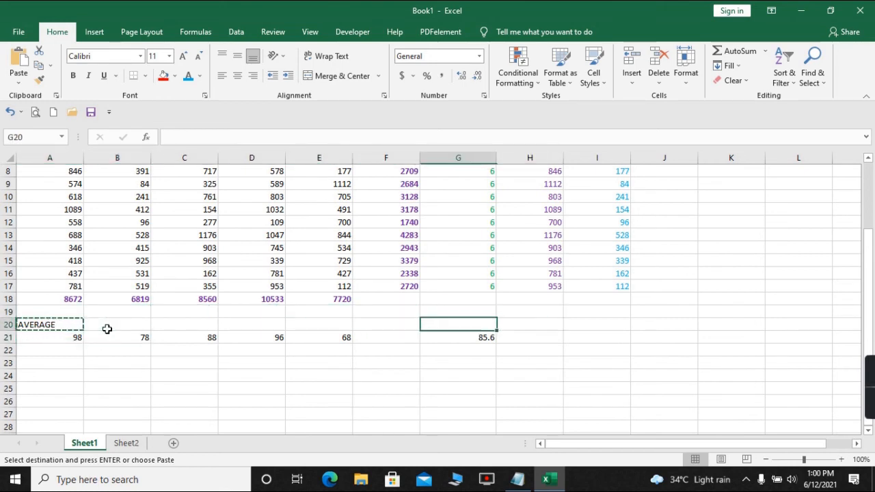
pyautogui.hotkey('ctrl', 'v')
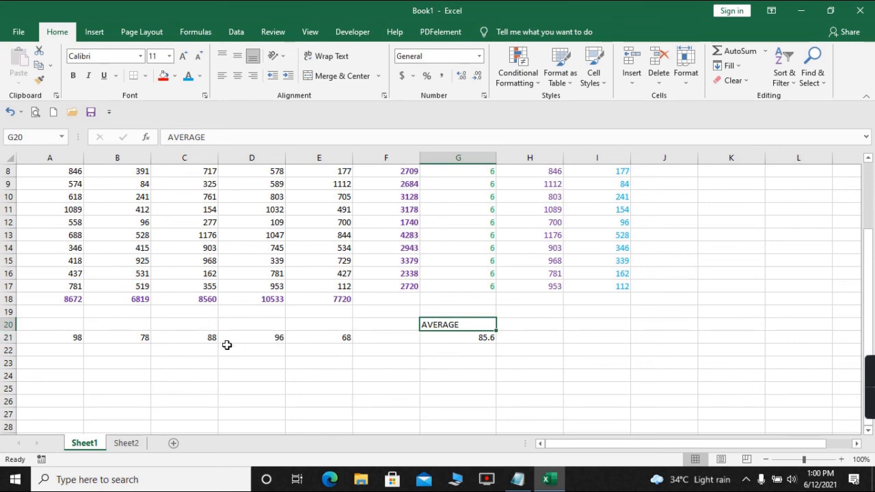
# Step: Enter the formula =SUM(A21:E21)/5 in cell B24 to work out the average of the sample numbers manually
pyautogui.click(127, 380)
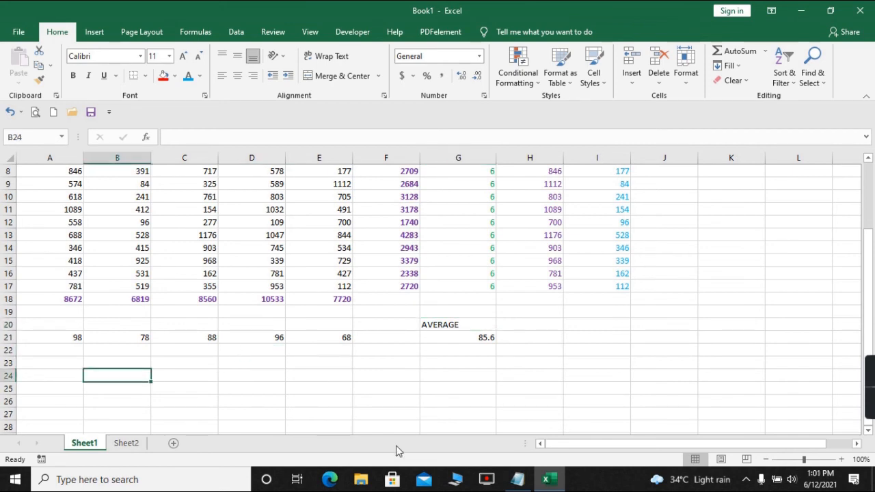
pyautogui.write('=SUM')
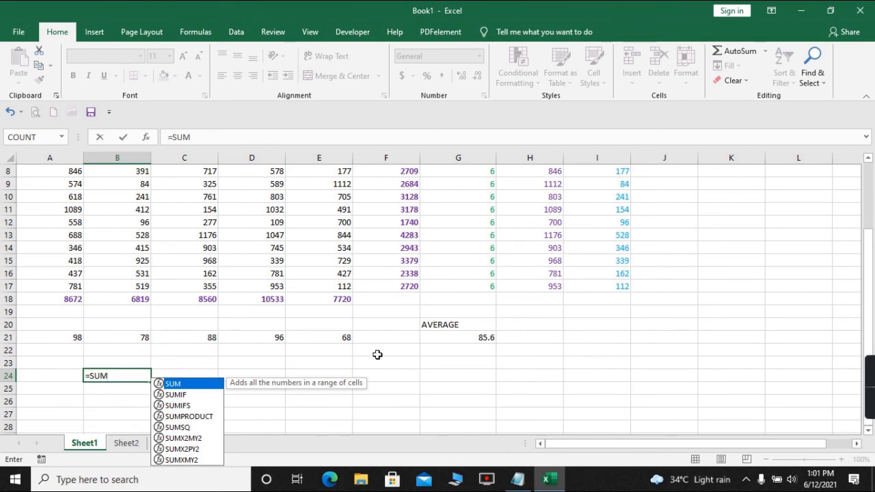
pyautogui.write('(')
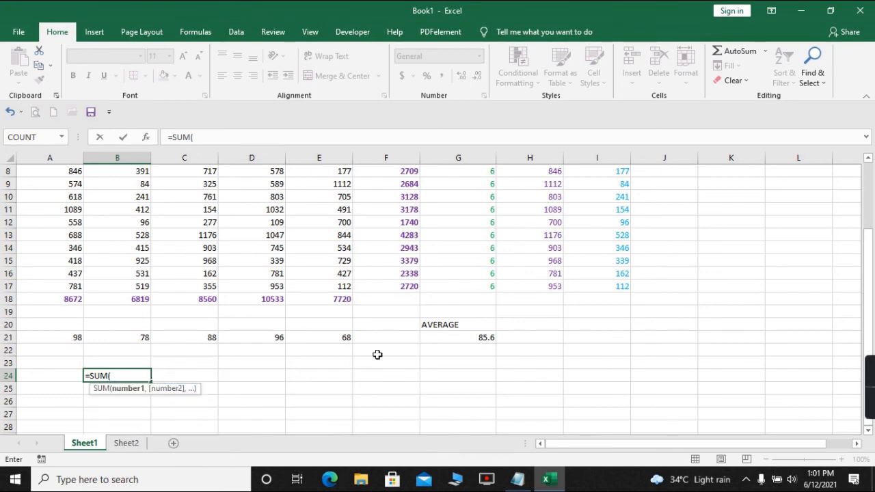
pyautogui.click(75, 338)
pyautogui.hotkey('shift', 'Right')
pyautogui.hotkey('shift', 'Right')
pyautogui.hotkey('shift', 'Right')
pyautogui.hotkey('shift', 'Right')
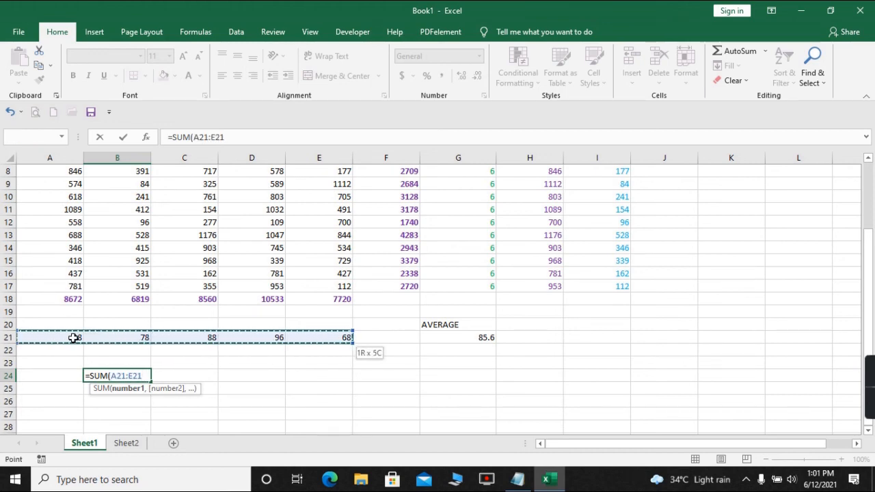
pyautogui.write(')')
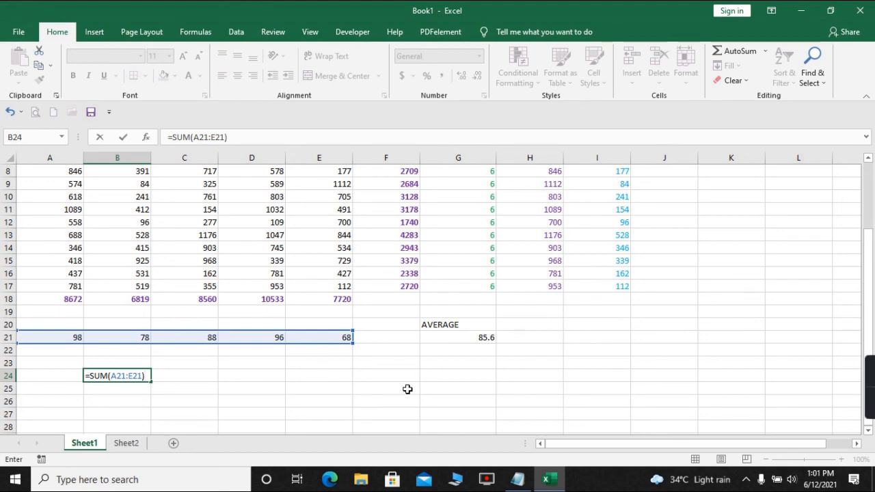
pyautogui.write('/5')
pyautogui.press('Return')
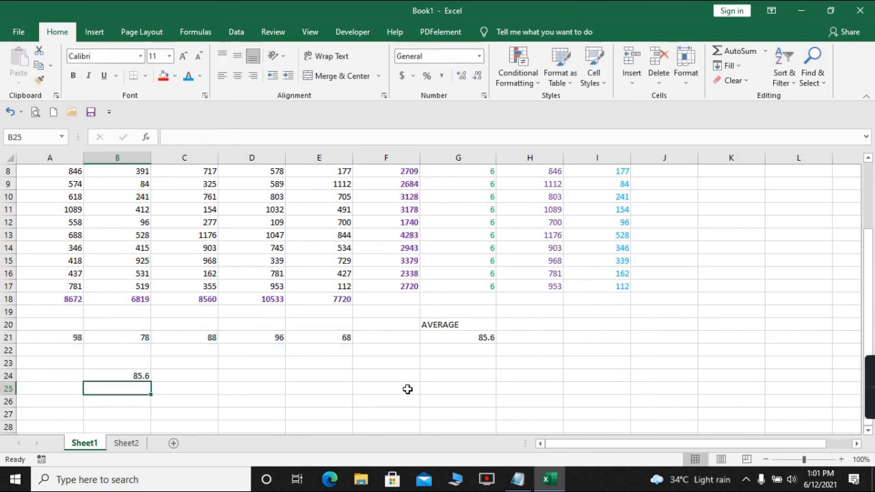
pyautogui.press('Up')
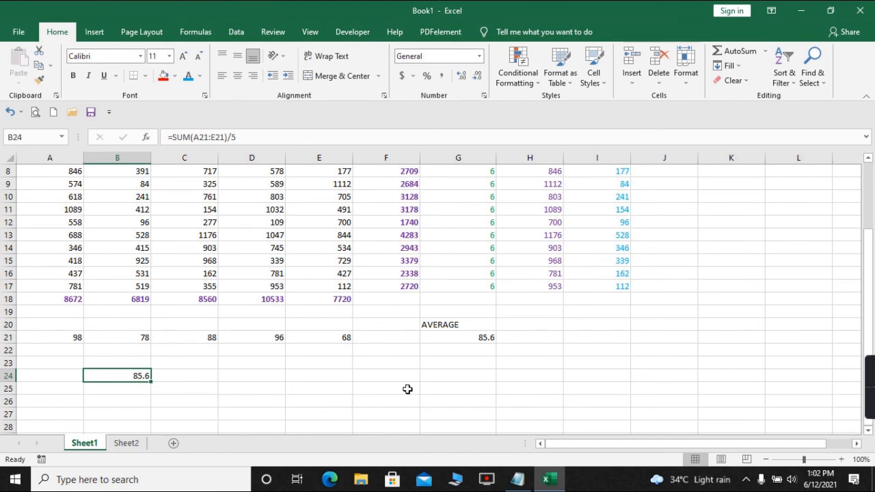
# Step: Enter the label FACT in cell A26 and its meaning, FACTORIAL, in cell B26
pyautogui.press('Down')
pyautogui.press('Left')
pyautogui.press('Down')
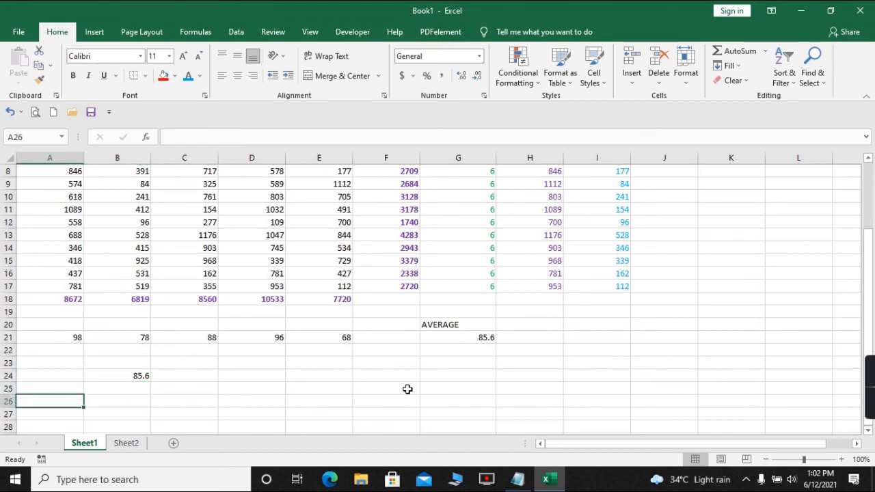
pyautogui.press('Down')
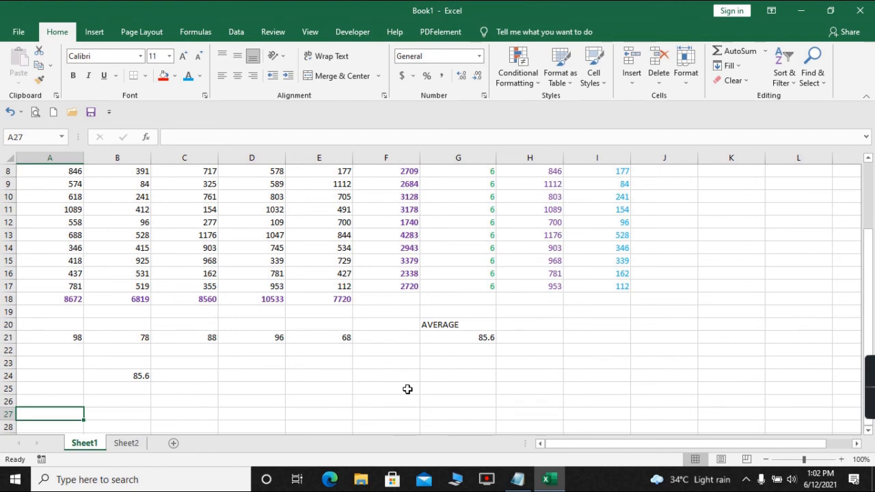
pyautogui.press('Up')
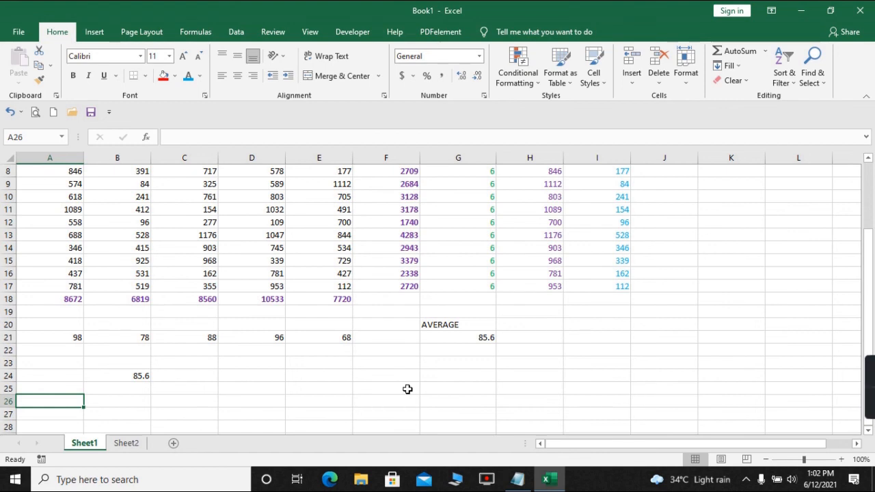
pyautogui.press('Right')
pyautogui.press('Right')
pyautogui.press('Left')
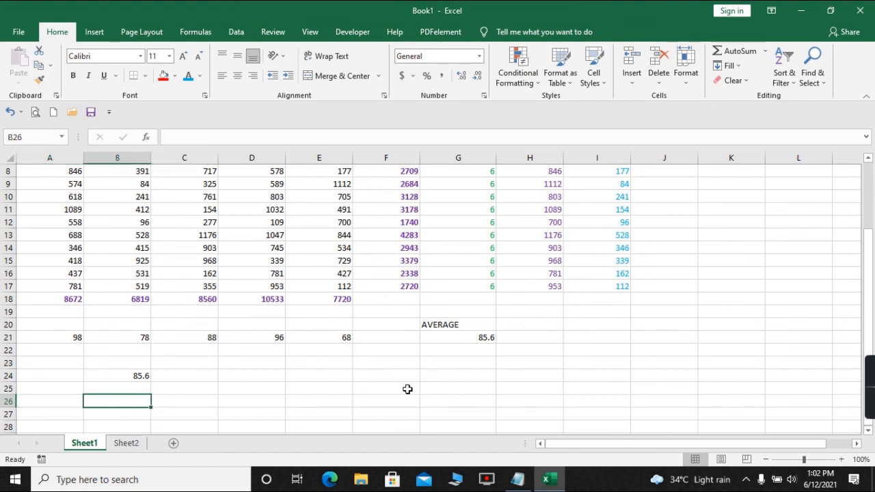
pyautogui.press('Left')
pyautogui.write('FCAC')
pyautogui.press('BackSpace')
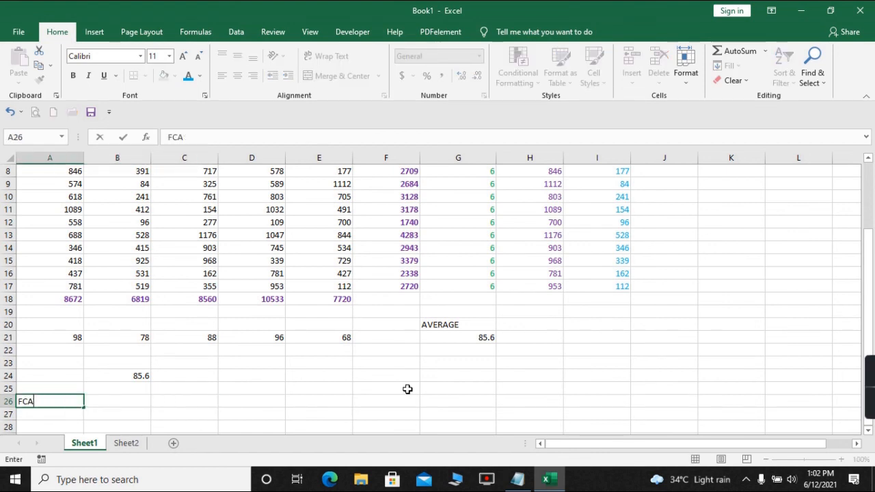
pyautogui.press('BackSpace')
pyautogui.press('BackSpace')
pyautogui.write('ACT')
pyautogui.press('Tab')
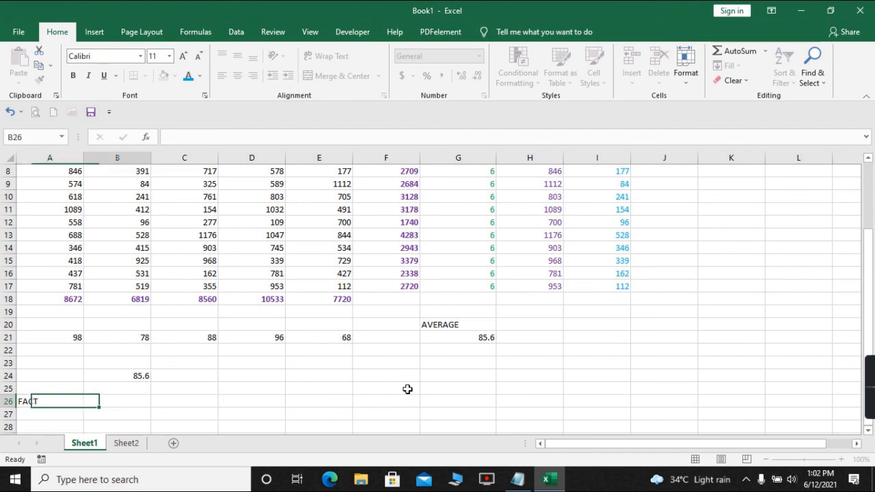
pyautogui.write('FACTORIAL')
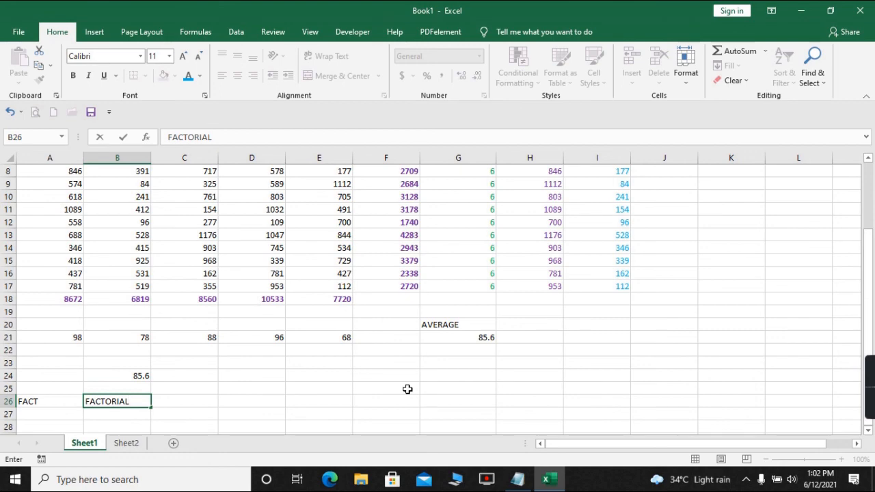
pyautogui.press('Return')
# Step: Enter the sample number 4 in cell F27 for the factorial example
pyautogui.press('Down')
pyautogui.press('Down')
pyautogui.press('Down')
pyautogui.press('Down')
pyautogui.press('Down')
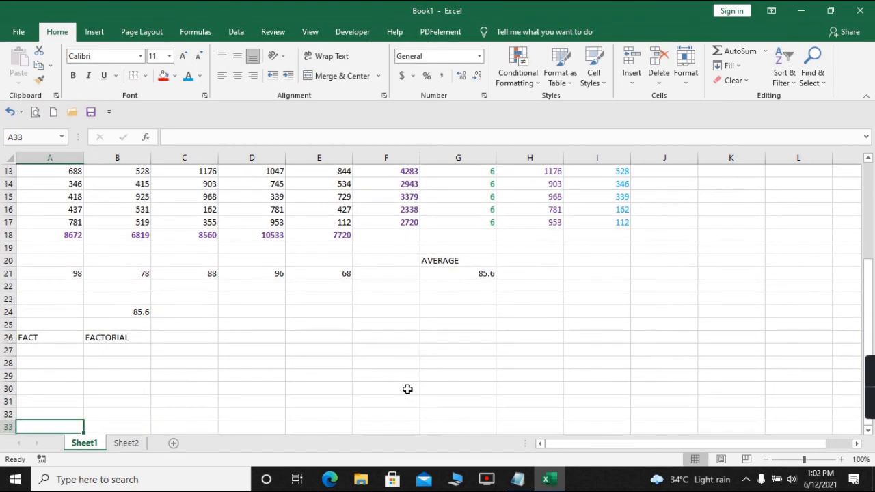
pyautogui.press('Up')
pyautogui.press('Up')
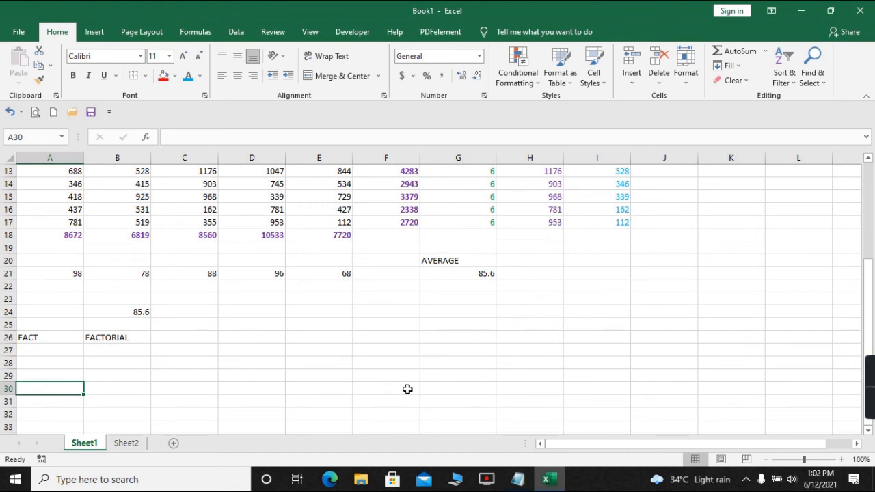
pyautogui.press('Up')
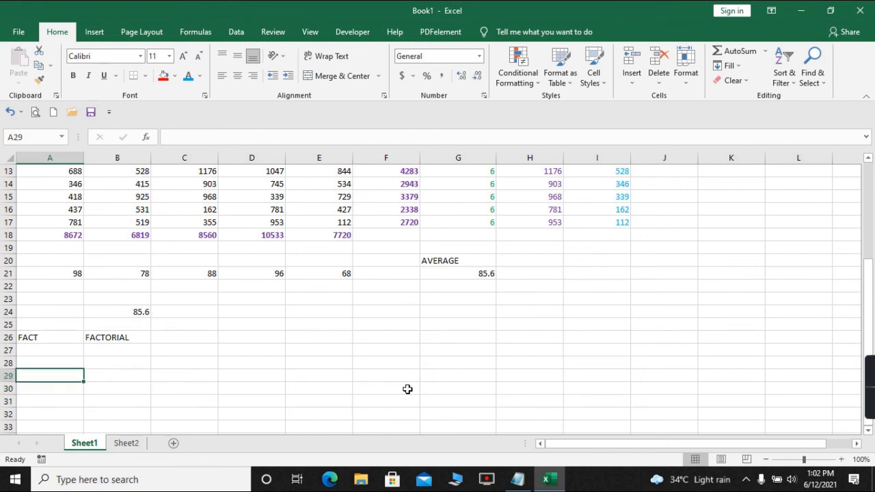
pyautogui.press('Right')
pyautogui.press('Right')
pyautogui.press('Right')
pyautogui.press('Right')
pyautogui.press('Right')
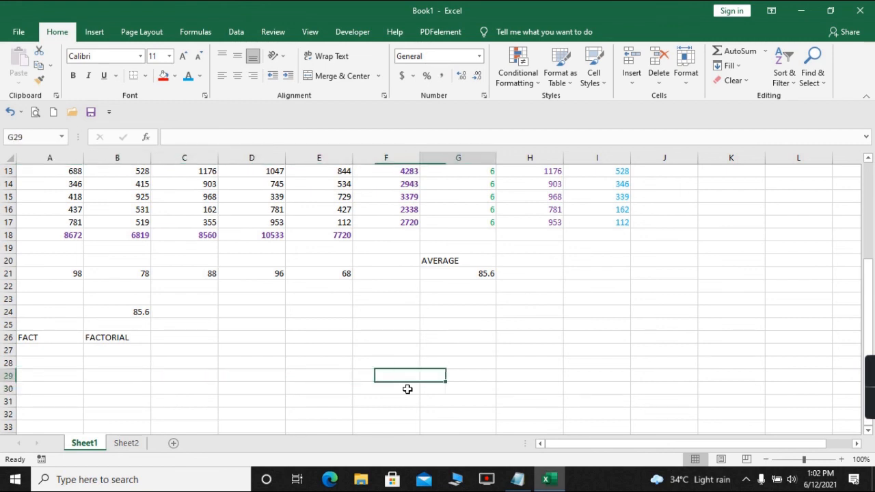
pyautogui.press('Right')
pyautogui.press('Up')
pyautogui.press('Left')
pyautogui.press('Up')
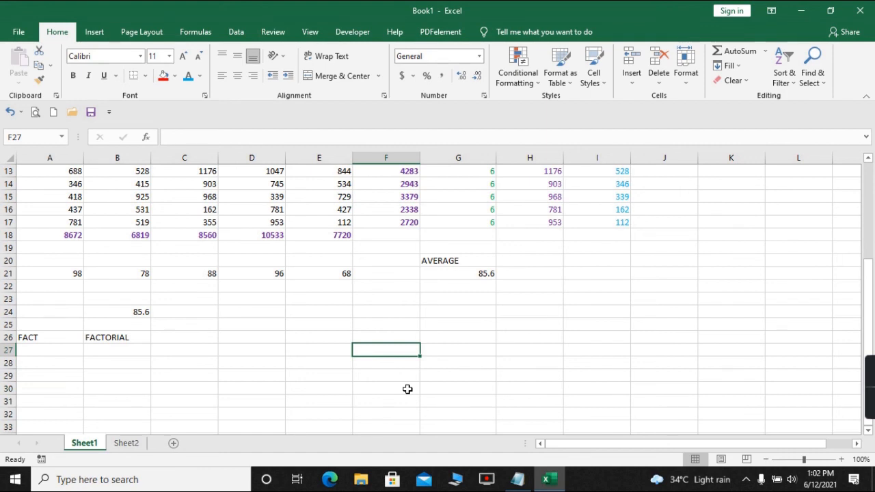
pyautogui.write('4')
pyautogui.press('Right')
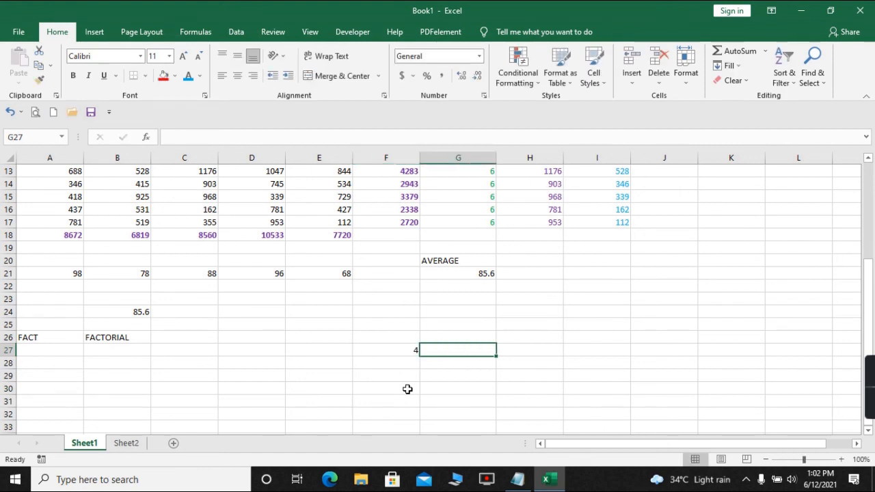
# Step: Write the factorial expansion 4 = 4*3*2*1 as plain text in cell G27
pyautogui.write('=')
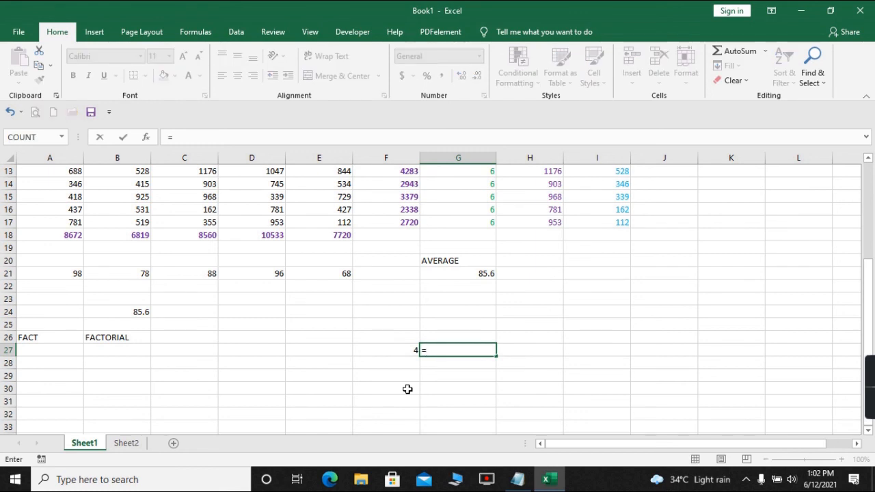
pyautogui.press('BackSpace')
pyautogui.write('4')
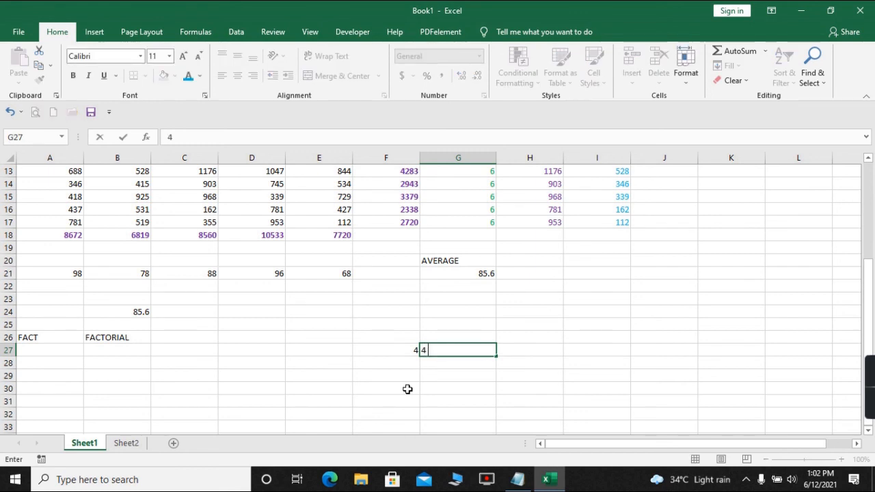
pyautogui.write(' =')
pyautogui.write('4*3*2*1')
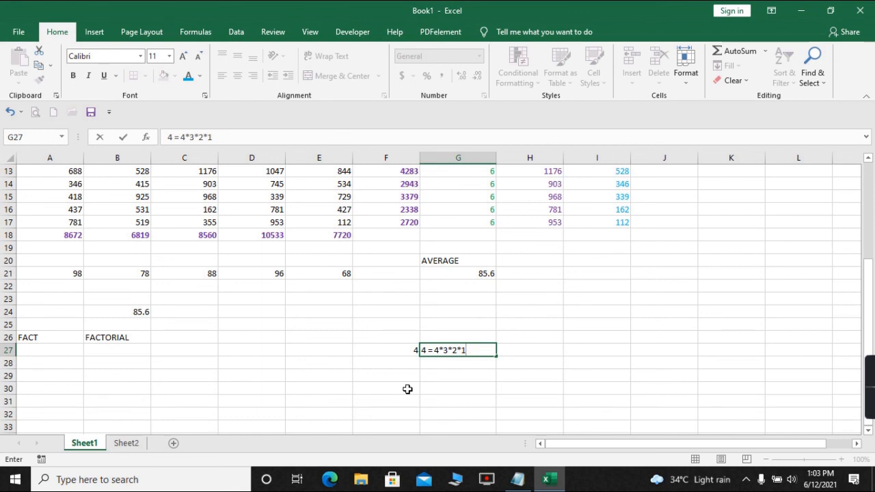
pyautogui.press('F2')
pyautogui.press('Return')
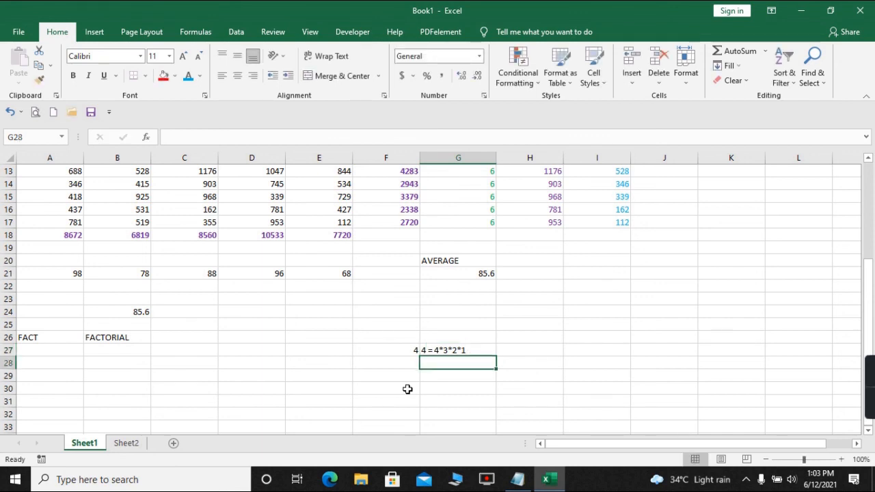
# Step: Write a second factorial expansion, 5 = 5*4*3*2*1, as plain text in cell G28
pyautogui.write('5 = ')
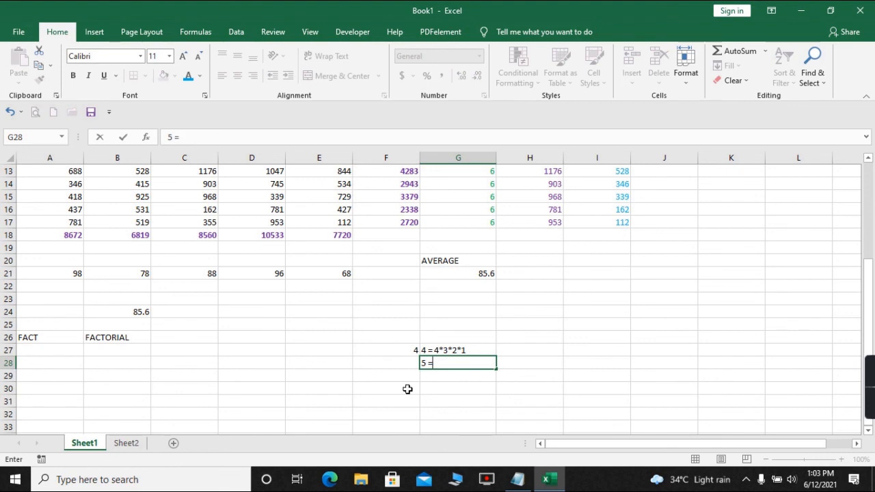
pyautogui.write('5*4*3*2*1')
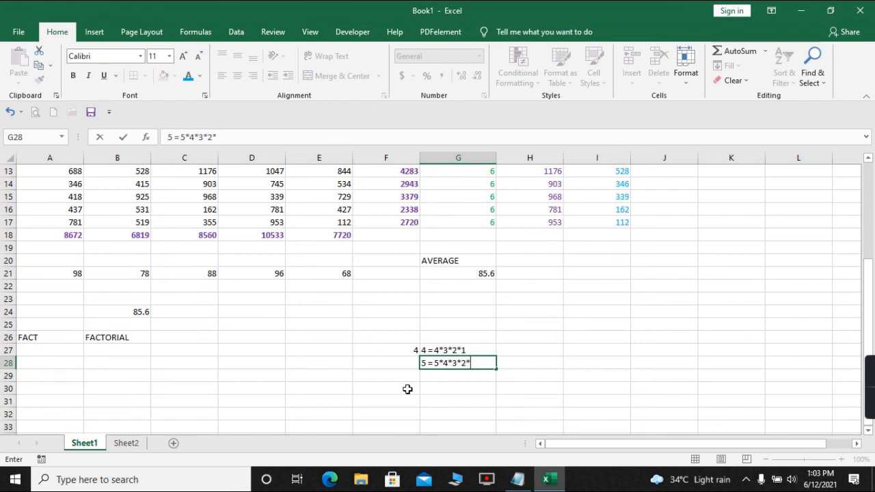
pyautogui.press('Return')
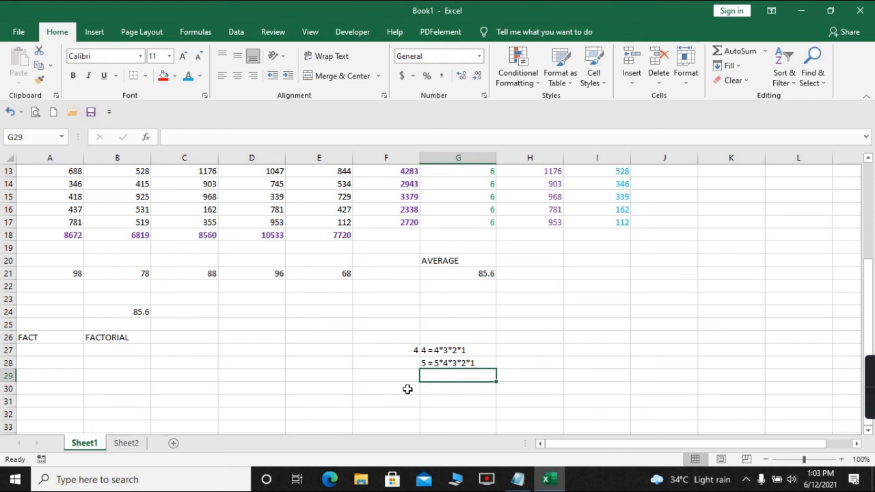
pyautogui.press('Up')
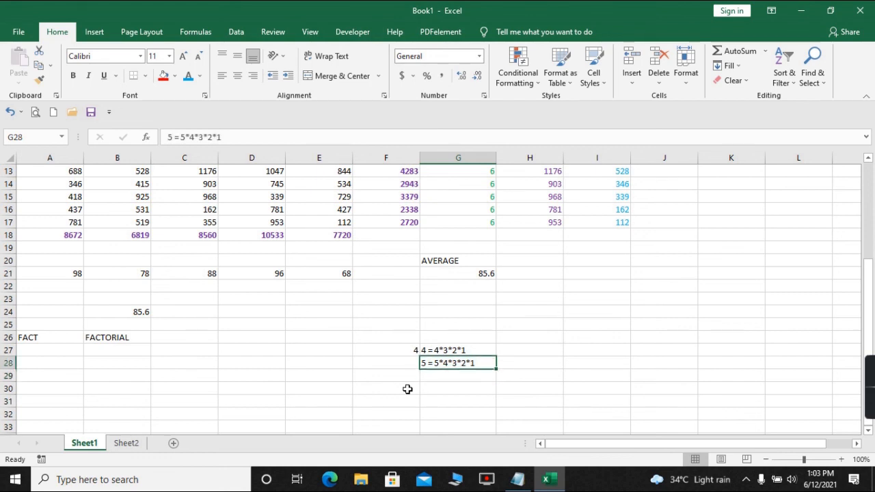
pyautogui.press('Up')
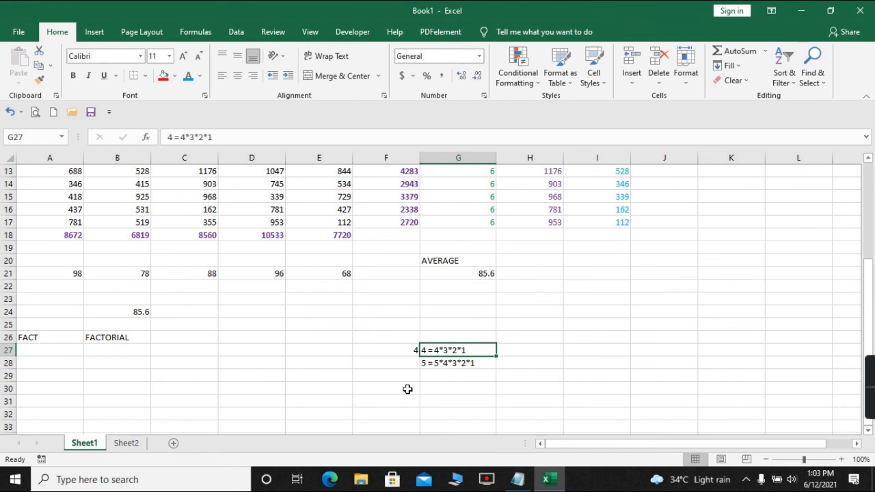
pyautogui.press('Down')
pyautogui.press('Left')
pyautogui.press('Left')
pyautogui.press('Left')
pyautogui.press('Left')
pyautogui.press('Left')
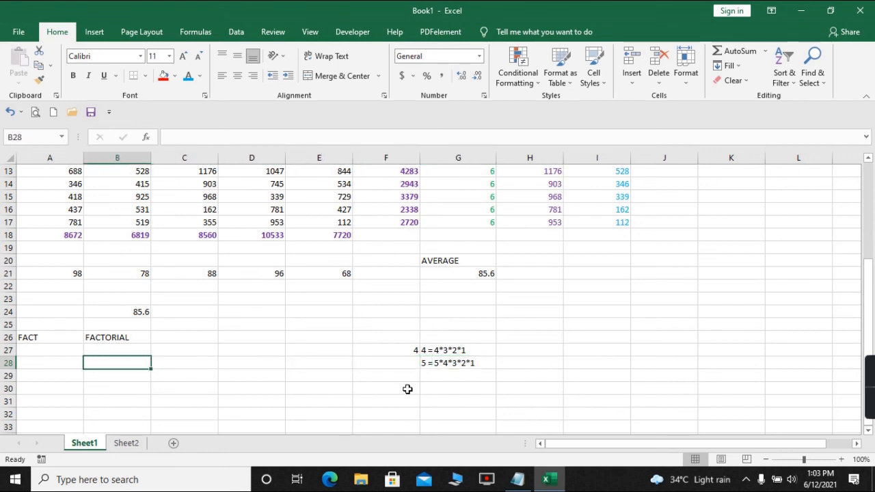
pyautogui.write('=')
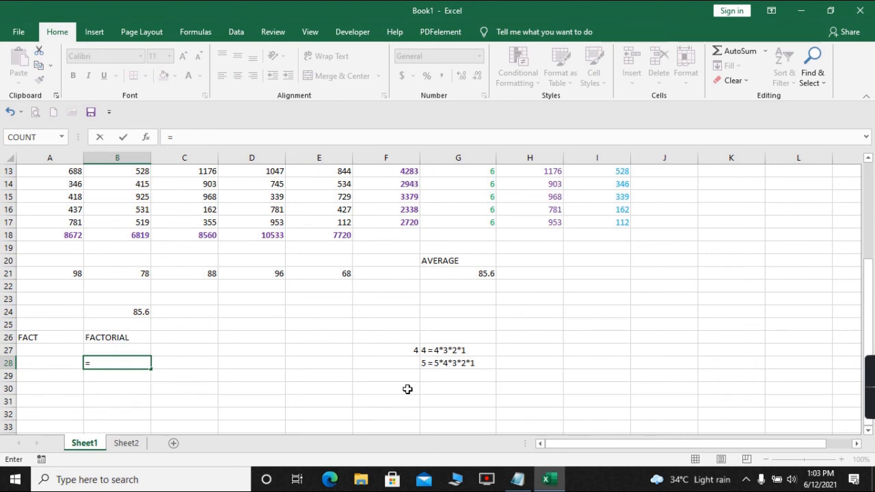
pyautogui.press('BackSpace')
pyautogui.press('Escape')
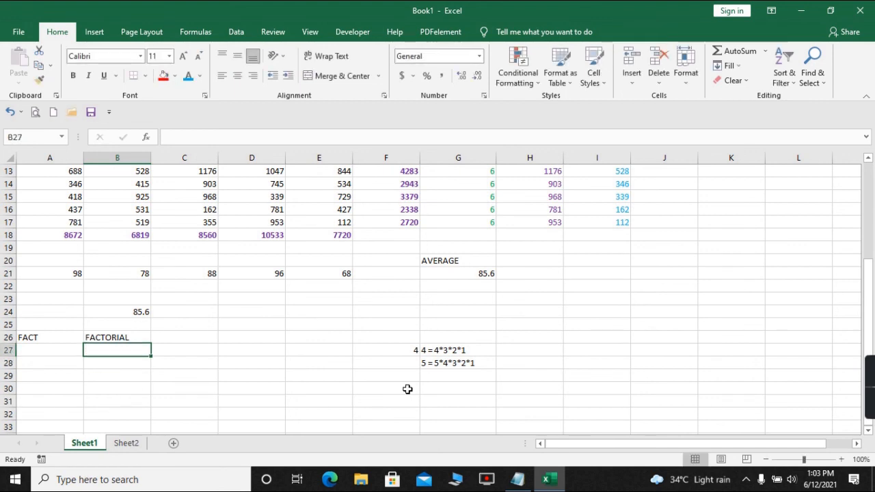
# Step: Enter the number 6 in cell B28 and calculate its factorial in cell B29 with =FACT(B28)
pyautogui.write('6')
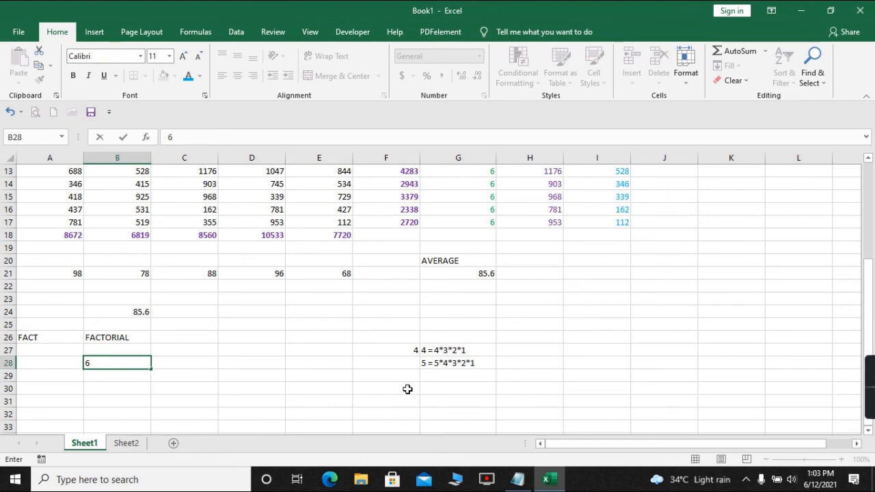
pyautogui.press('Return')
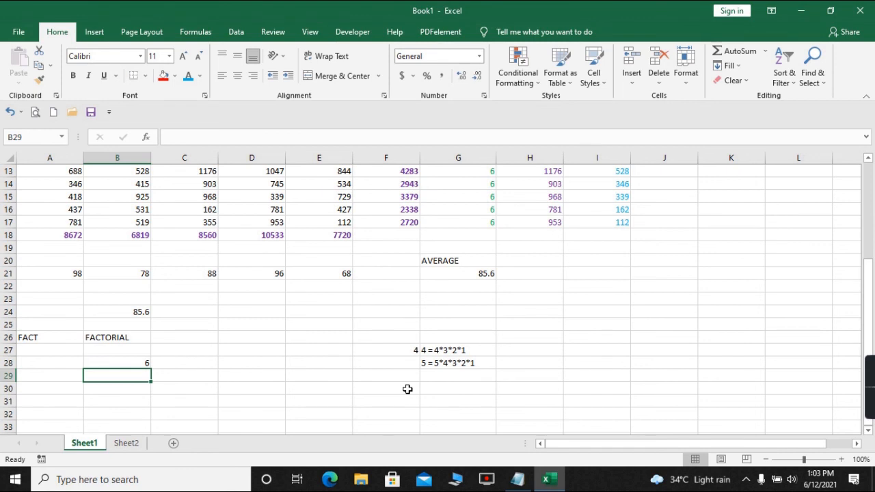
pyautogui.write('=FACT')
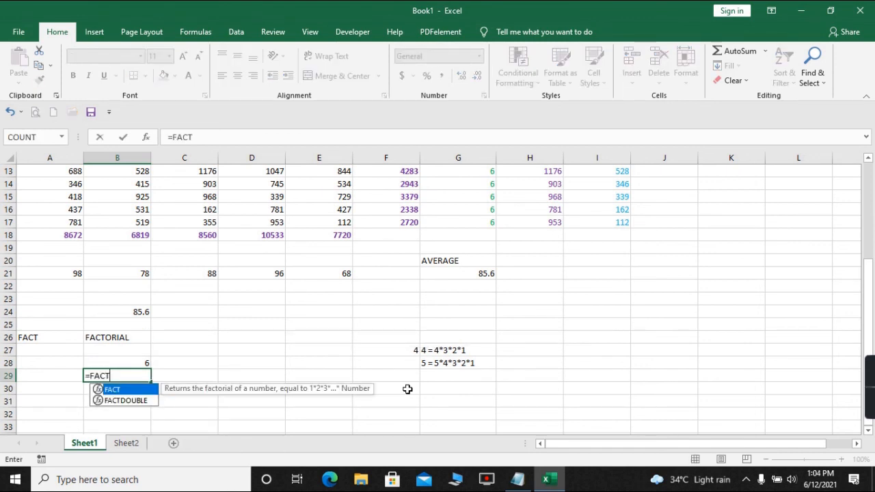
pyautogui.write('(')
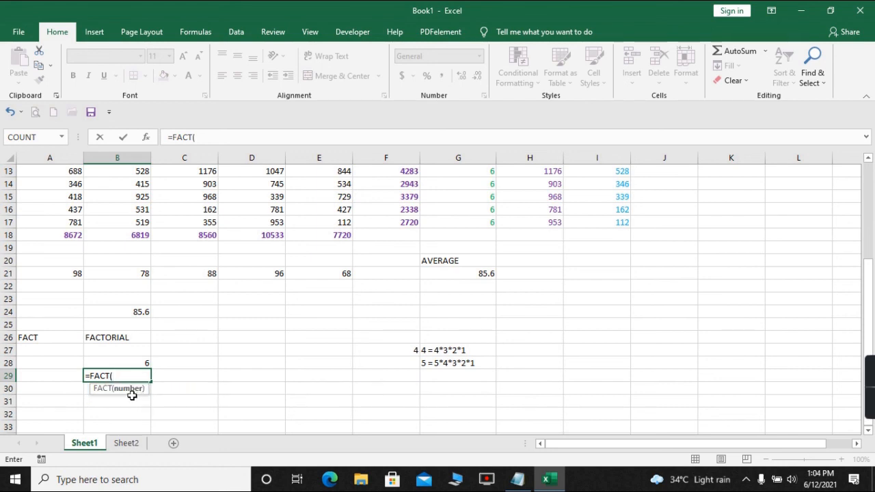
pyautogui.click(131, 362)
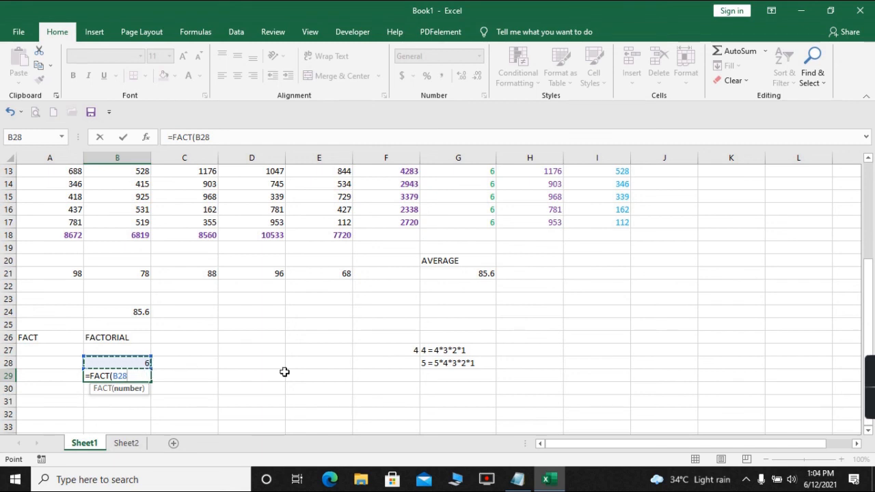
pyautogui.write(')')
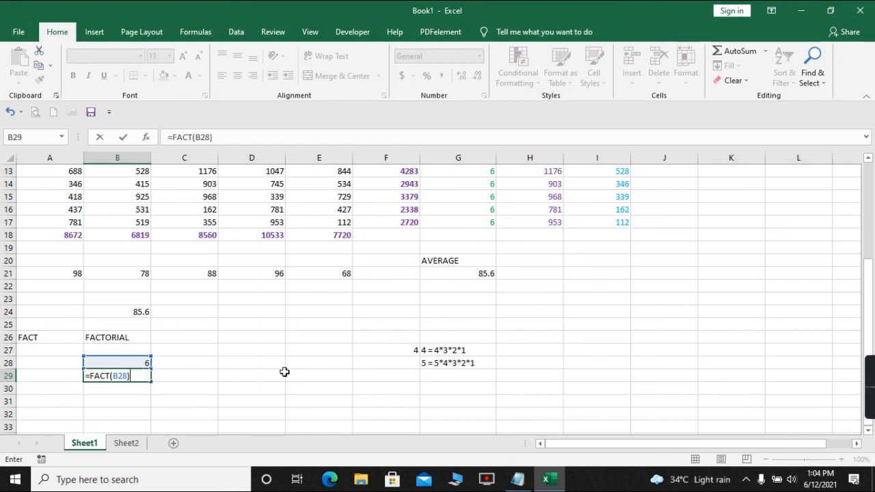
pyautogui.press('Return')
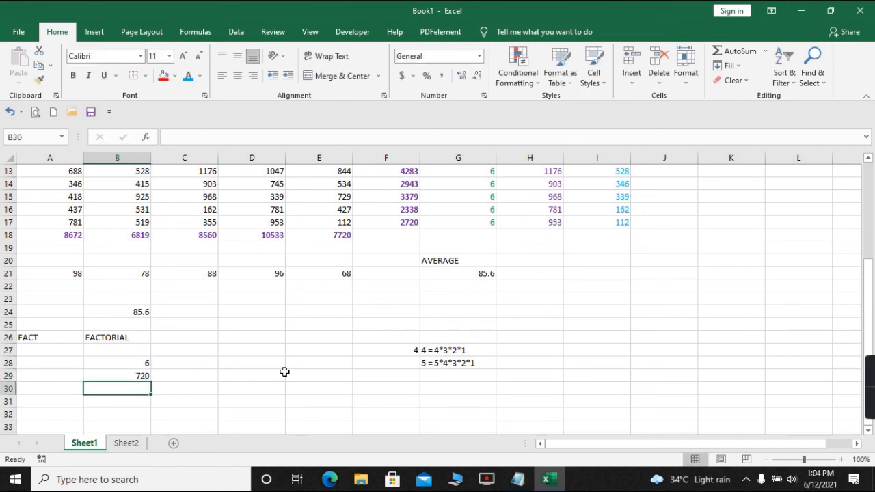
# Step: Check the factorial formula in cell B29 and return to cell A1 at the start of the sheet
pyautogui.click(144, 377)
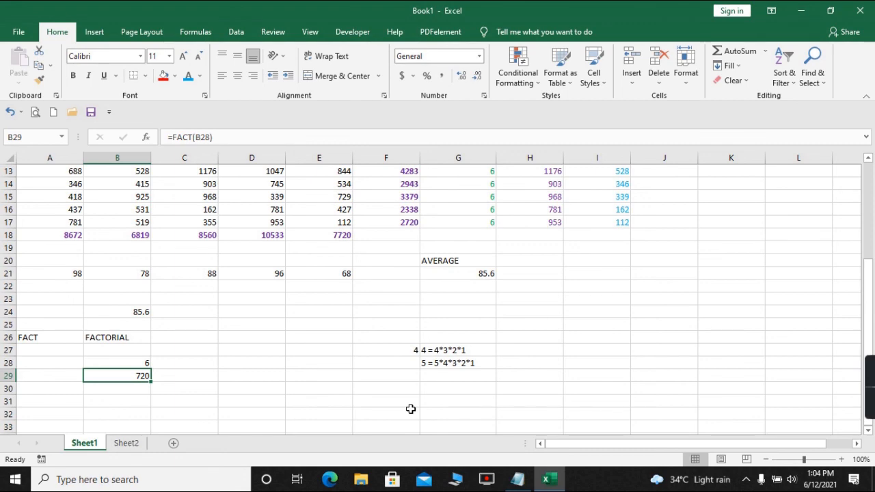
pyautogui.hotkey('ctrl', 'Home')
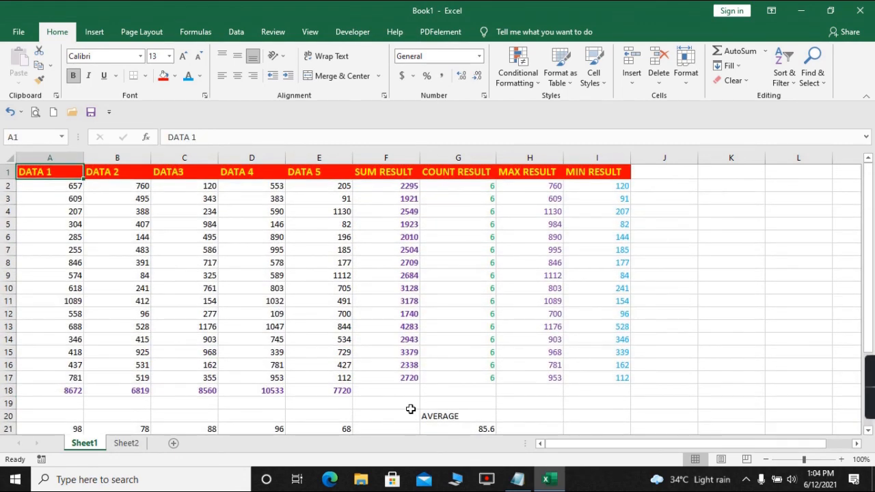